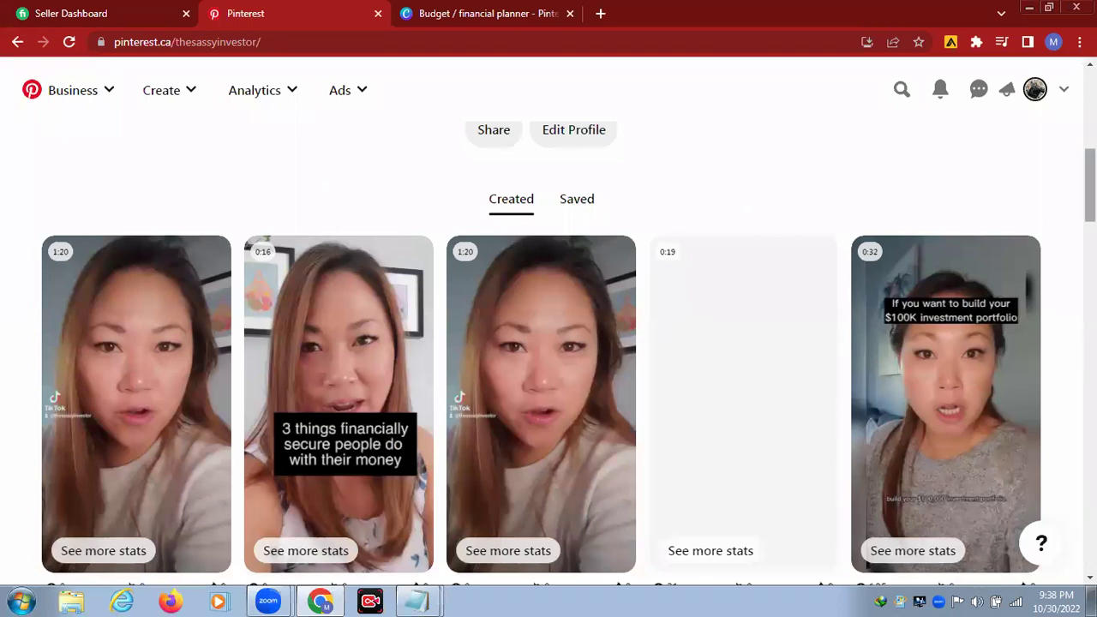
{"action": "scroll", "coordinate": [1090, 187], "scroll_direction": "down", "scroll_amount": 3}
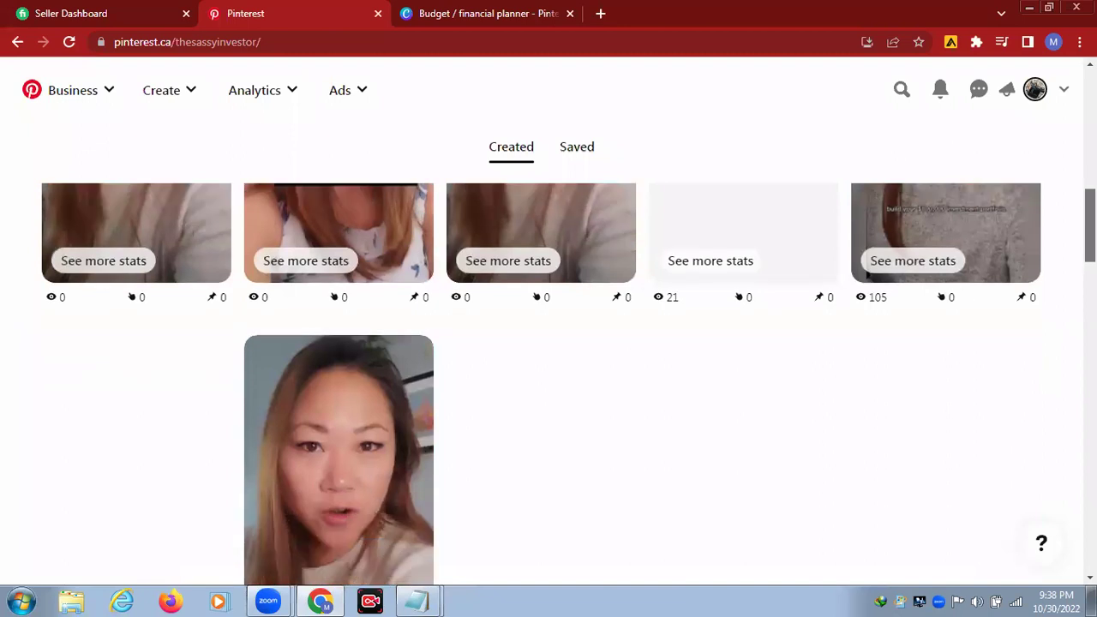
{"action": "scroll", "coordinate": [542, 357], "scroll_direction": "down", "scroll_amount": 2}
{"action": "scroll", "coordinate": [970, 346], "scroll_direction": "down", "scroll_amount": 3}
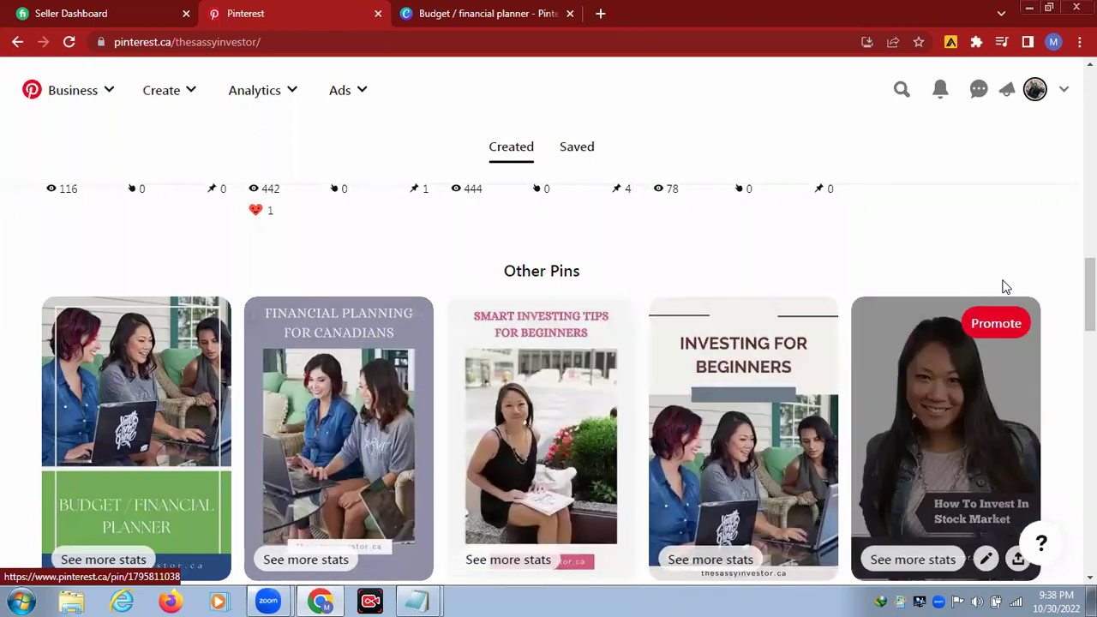
{"action": "scroll", "coordinate": [1090, 294], "scroll_direction": "up", "scroll_amount": 5}
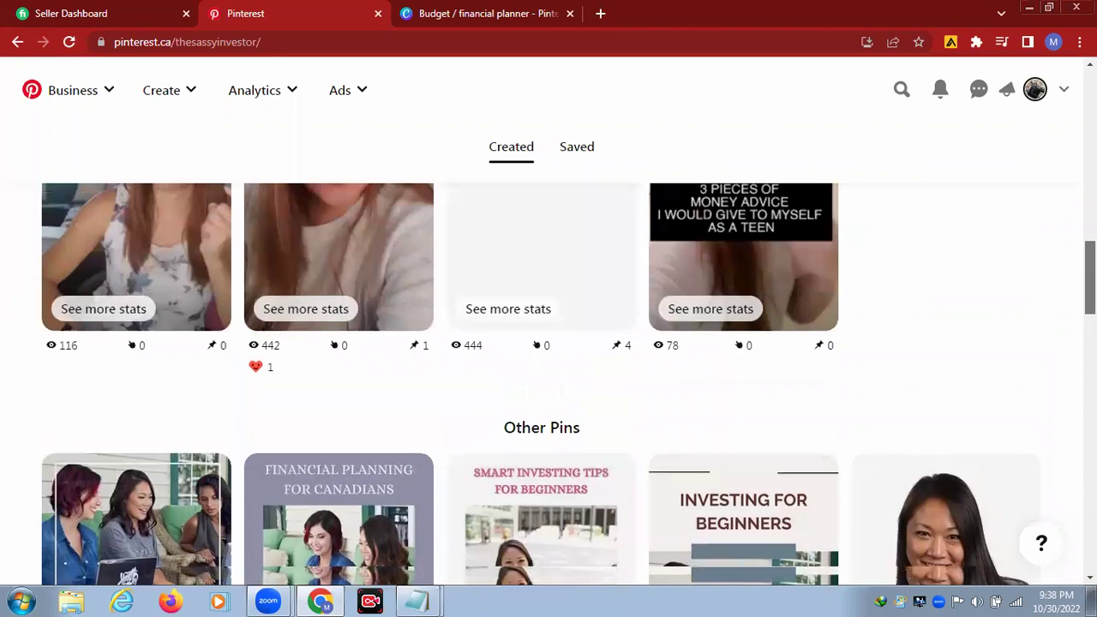
{"action": "scroll", "coordinate": [548, 385], "scroll_direction": "up", "scroll_amount": 1}
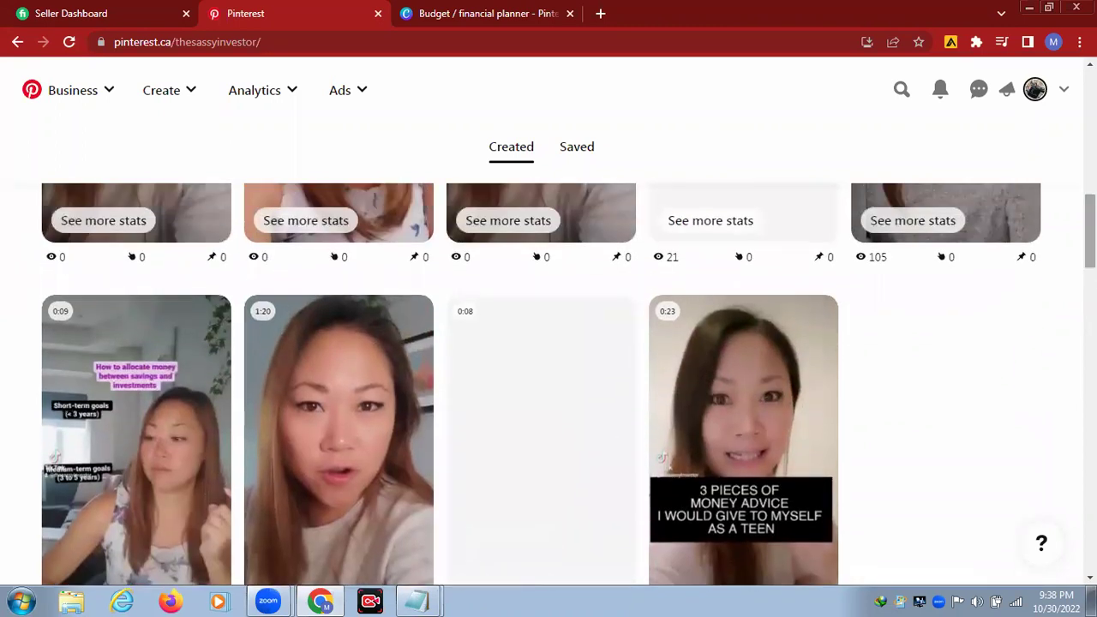
{"action": "scroll", "coordinate": [549, 386], "scroll_direction": "down", "scroll_amount": 2}
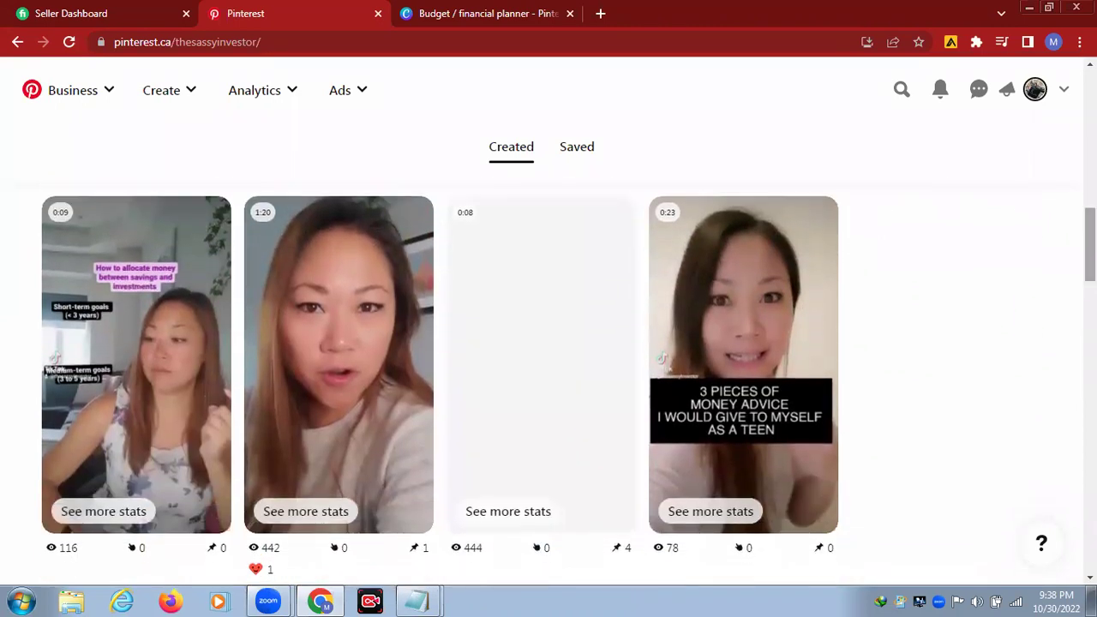
{"action": "scroll", "coordinate": [1090, 245], "scroll_direction": "up", "scroll_amount": 4}
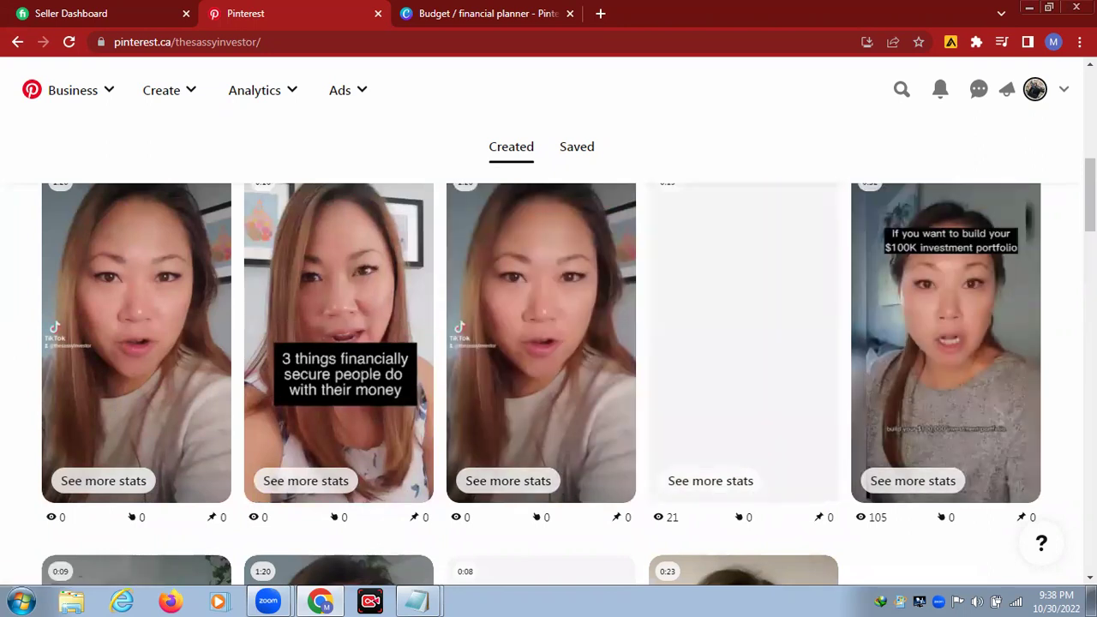
{"action": "scroll", "coordinate": [60, 146], "scroll_direction": "up", "scroll_amount": 4}
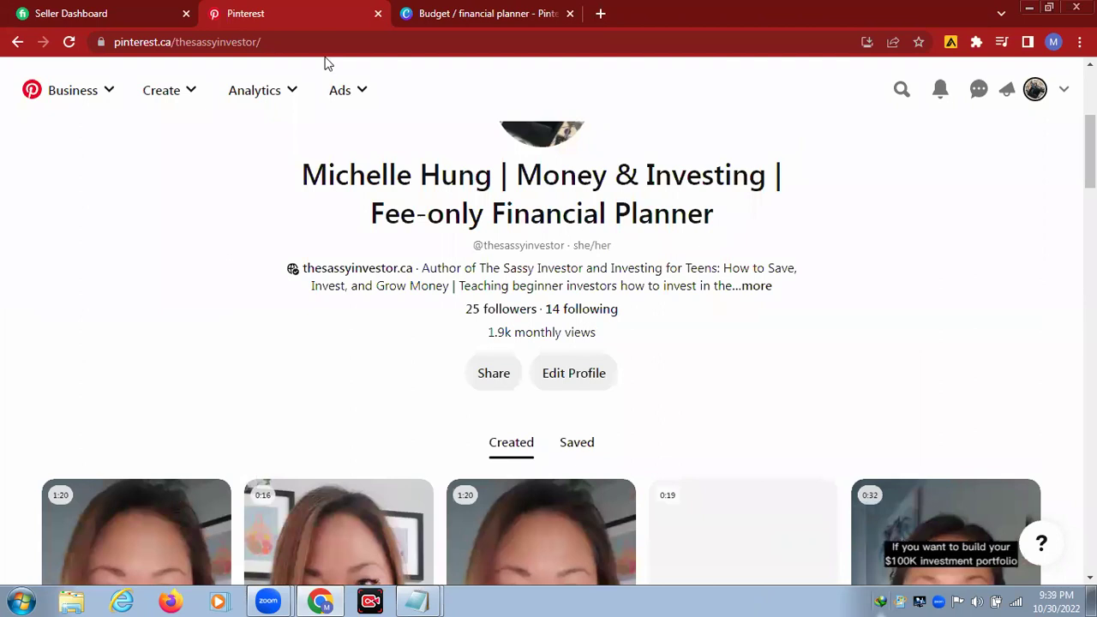
Step: Close the Pinterest tab, minimize Chrome and launch the LDM-20 Chrome profile from the desktop
{"action": "left_click", "coordinate": [378, 14]}
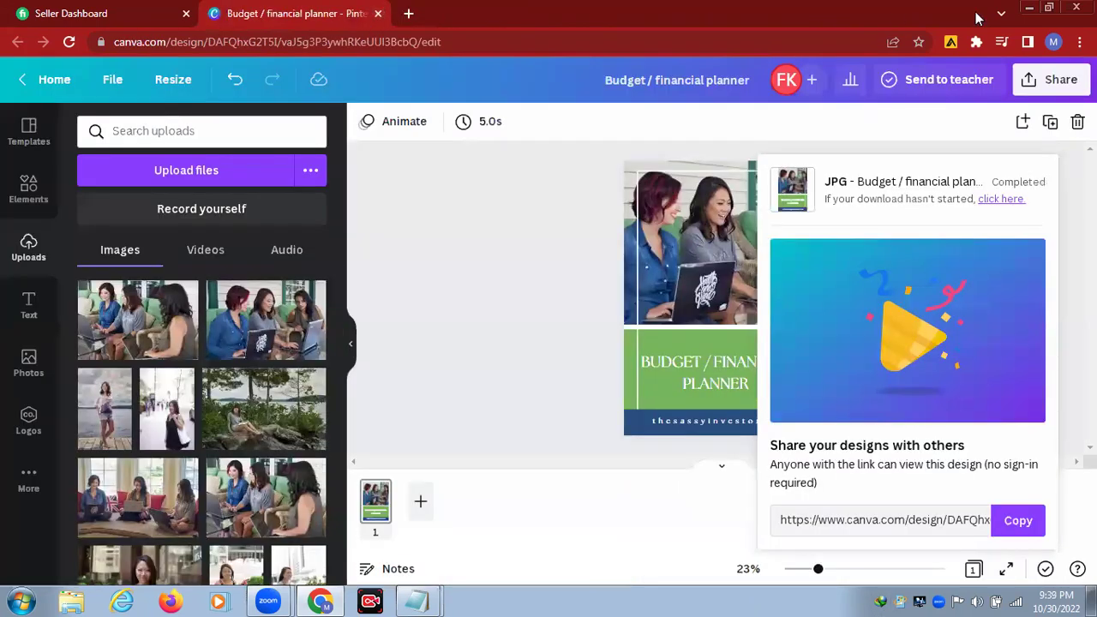
{"action": "left_click", "coordinate": [1029, 6]}
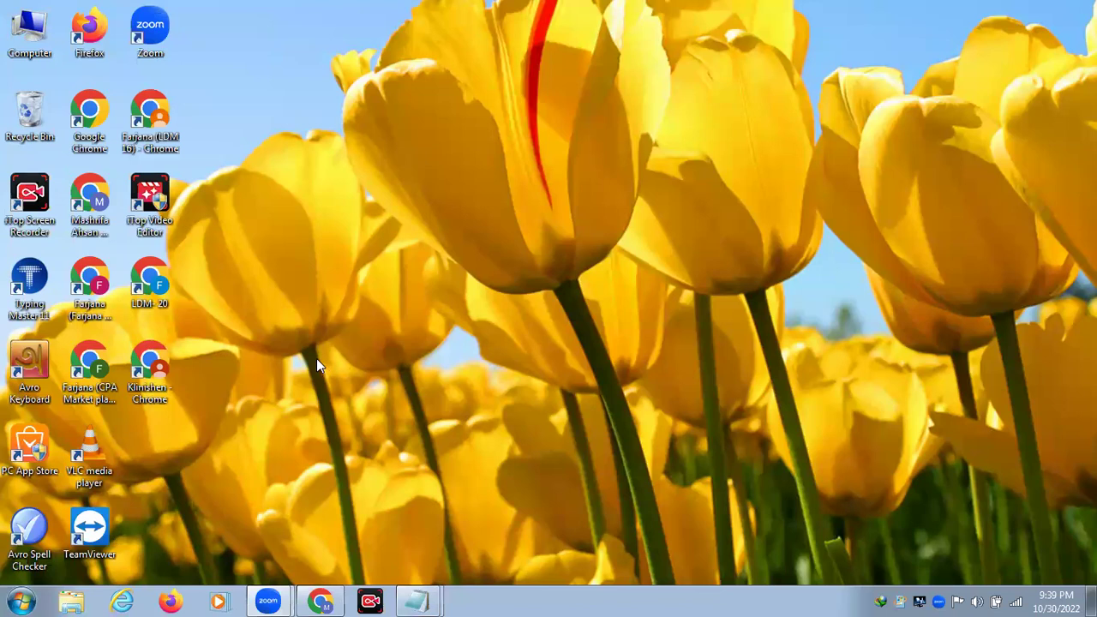
{"action": "double_click", "coordinate": [147, 296]}
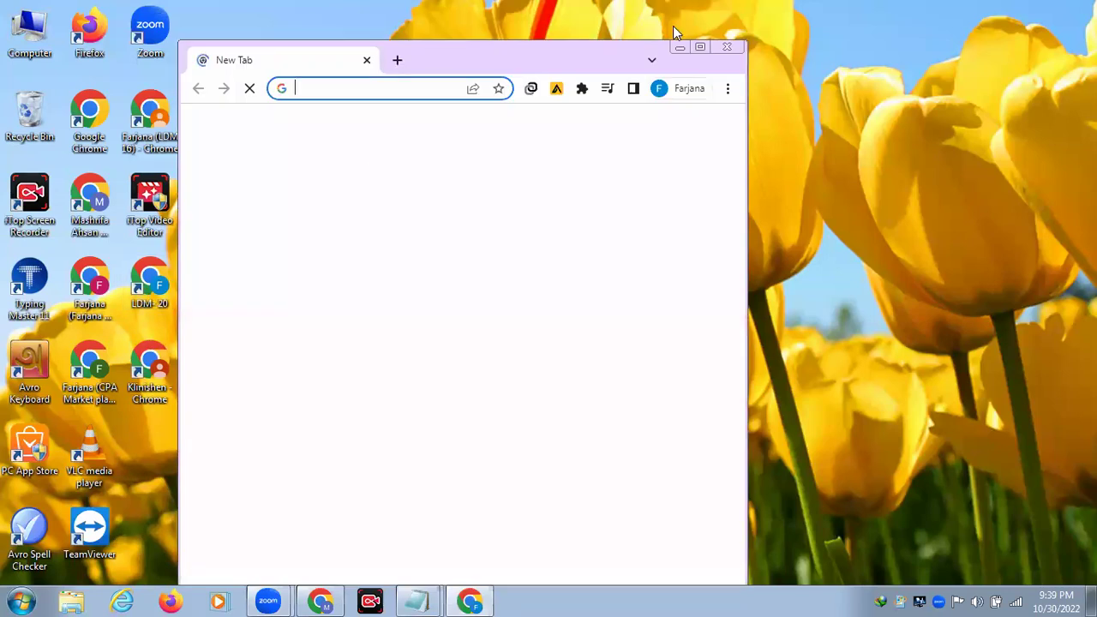
Step: Maximize the new Chrome window and load pinterest.com from the 'pin' address-bar suggestion
{"action": "left_click", "coordinate": [700, 48]}
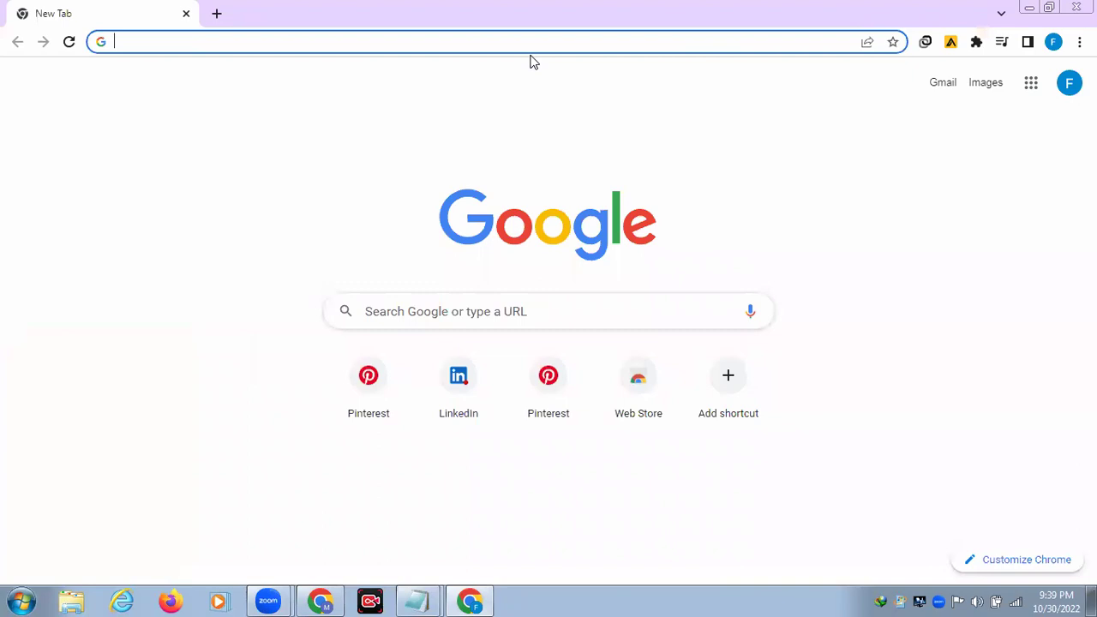
{"action": "type", "text": "pinterest.com"}
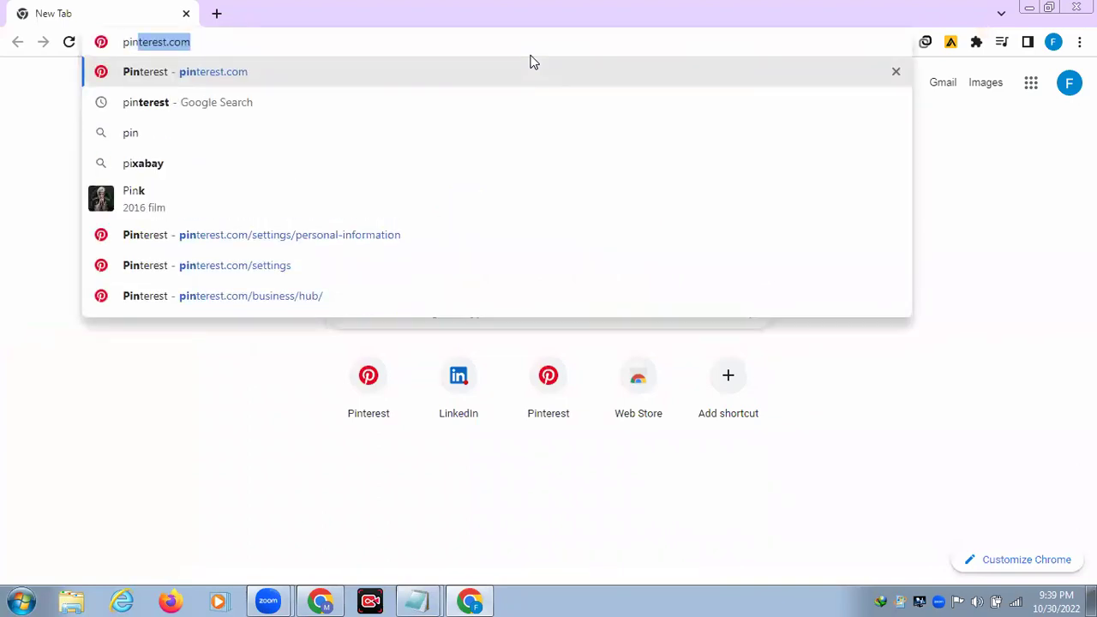
{"action": "left_click", "coordinate": [280, 65]}
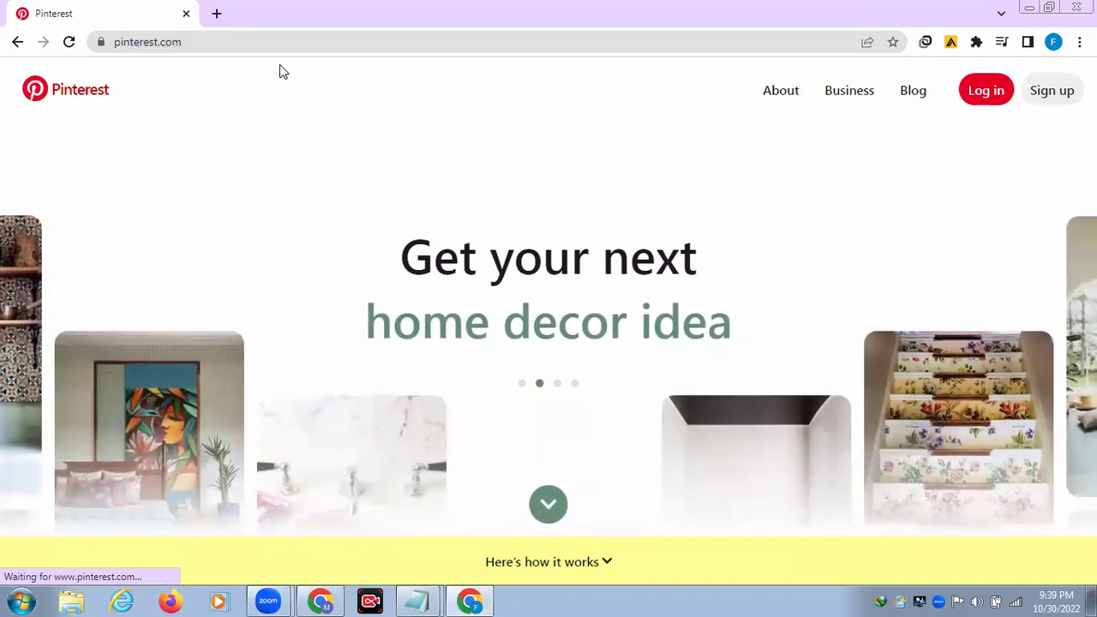
Step: Sign in to Pinterest by entering the account's e-mail and password in the login form
{"action": "left_click", "coordinate": [986, 92]}
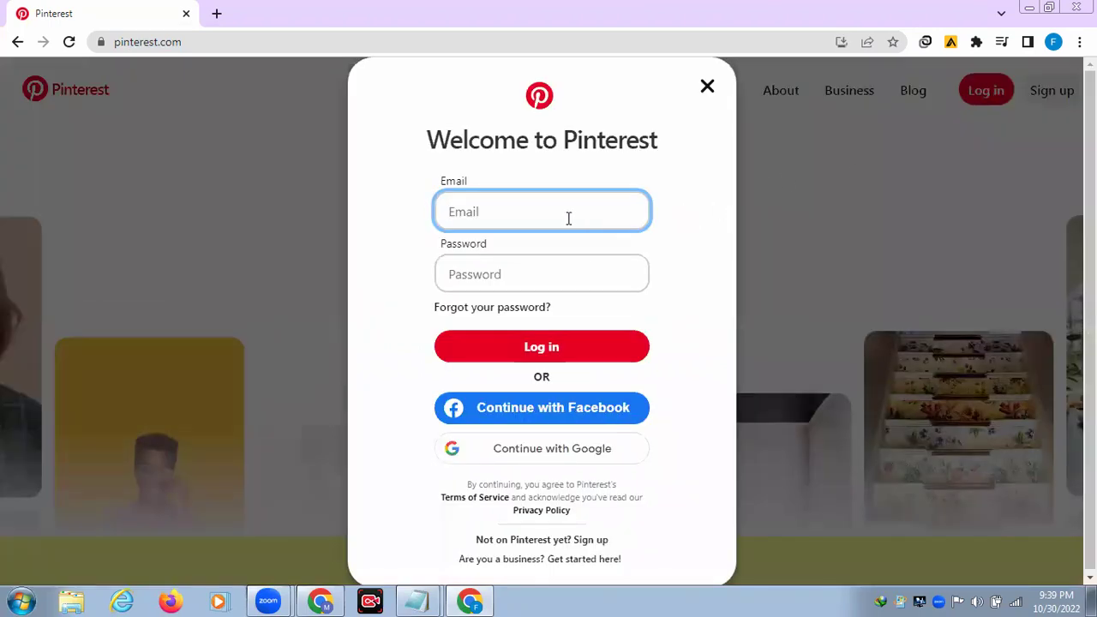
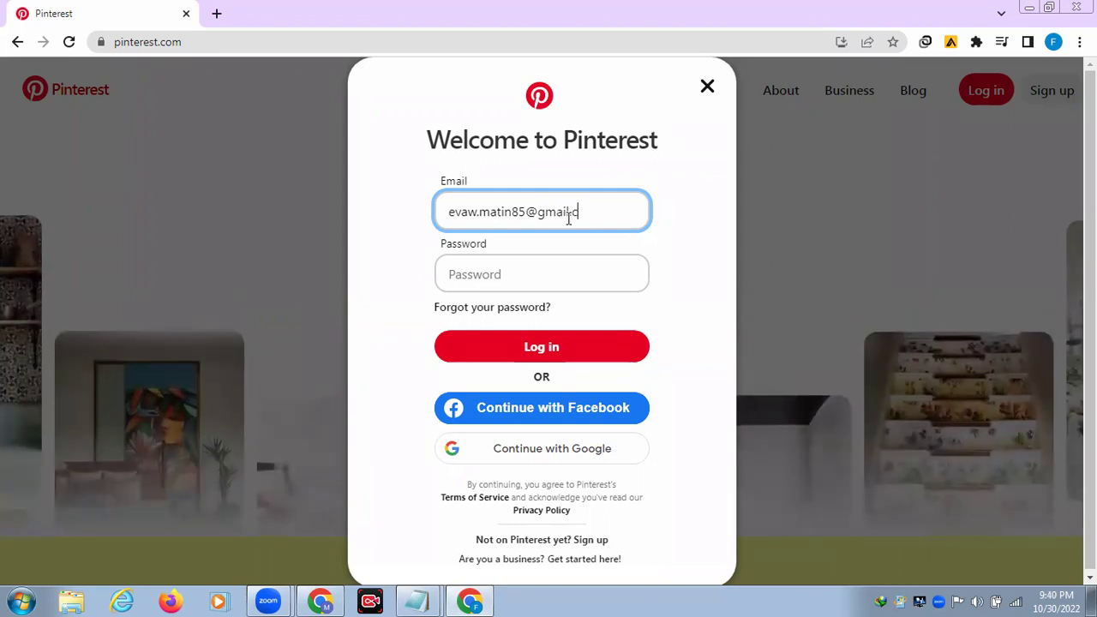
{"action": "left_click", "coordinate": [482, 278]}
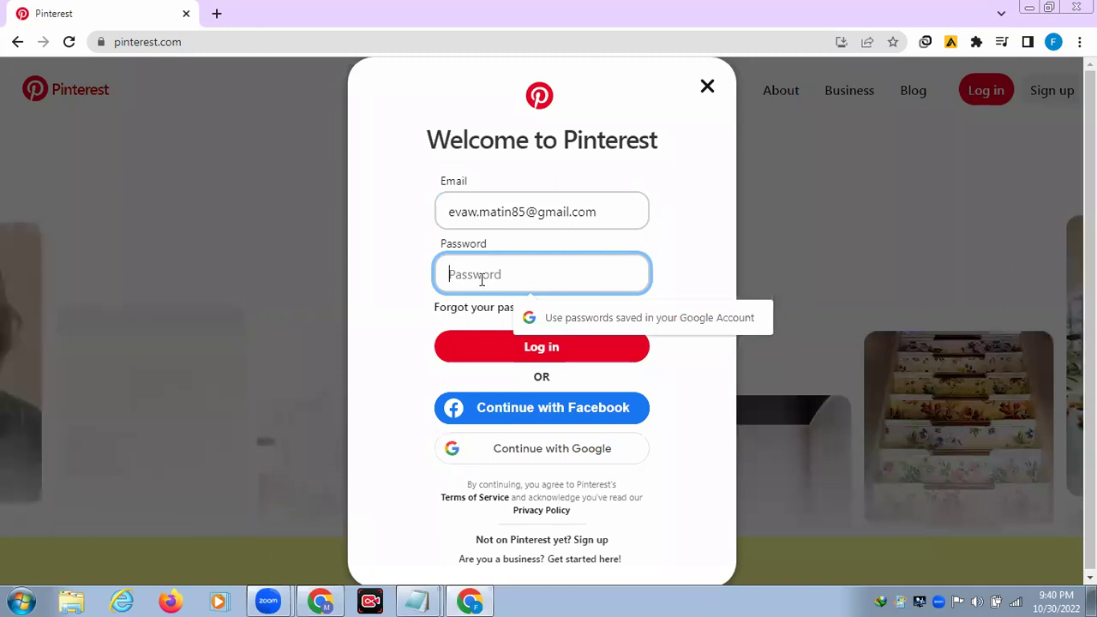
{"action": "type", "text": "•••"}
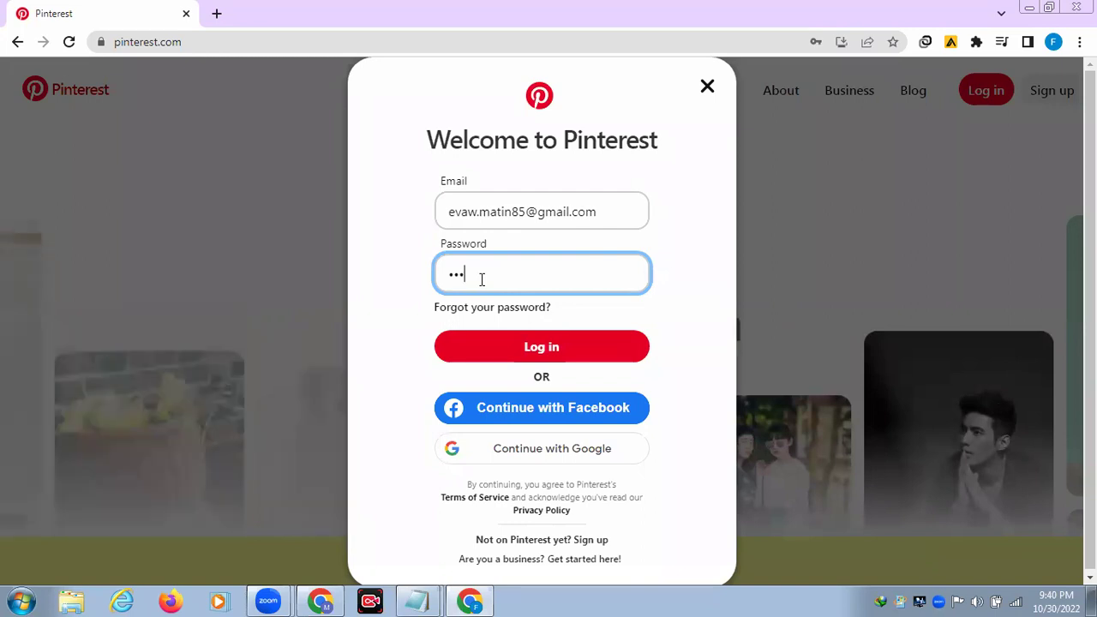
{"action": "type", "text": "••"}
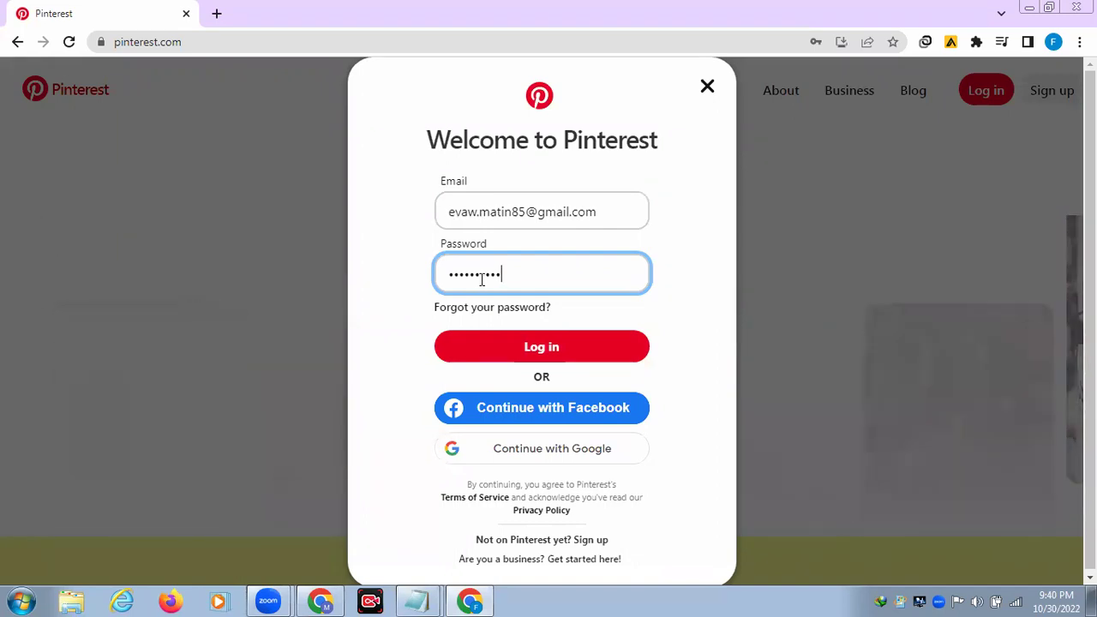
{"action": "type", "text": "••••"}
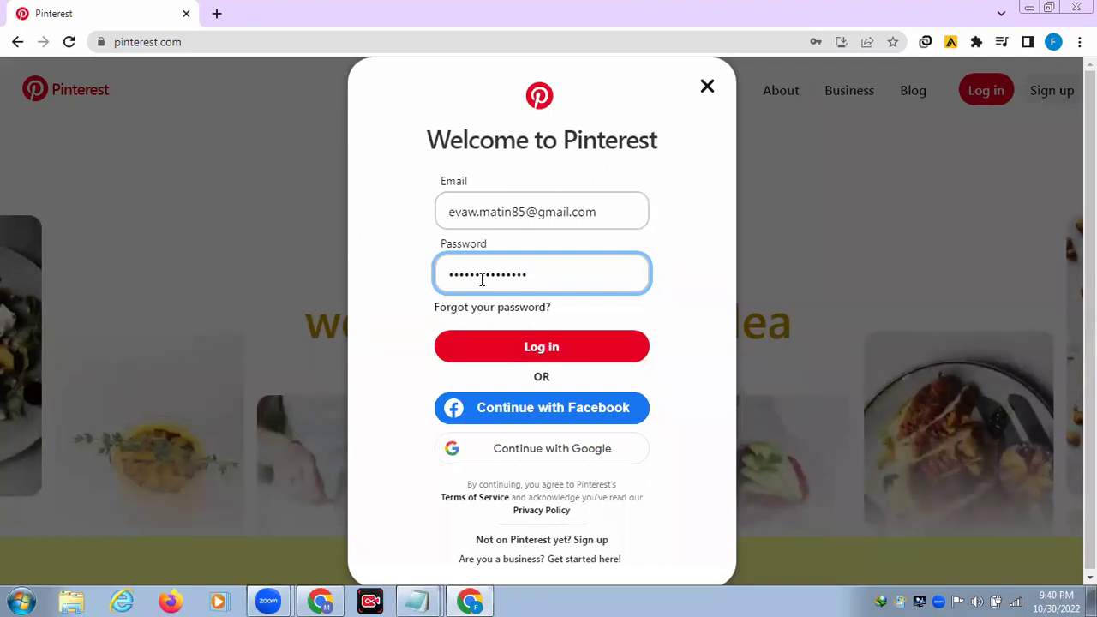
{"action": "left_click", "coordinate": [495, 349]}
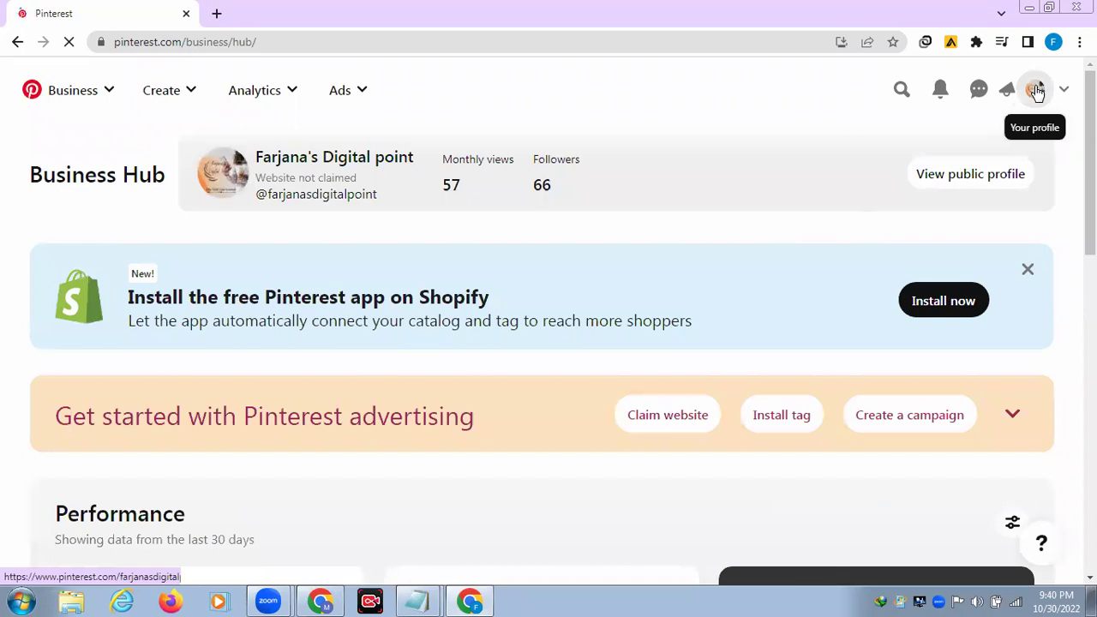
{"action": "left_click", "coordinate": [1038, 92]}
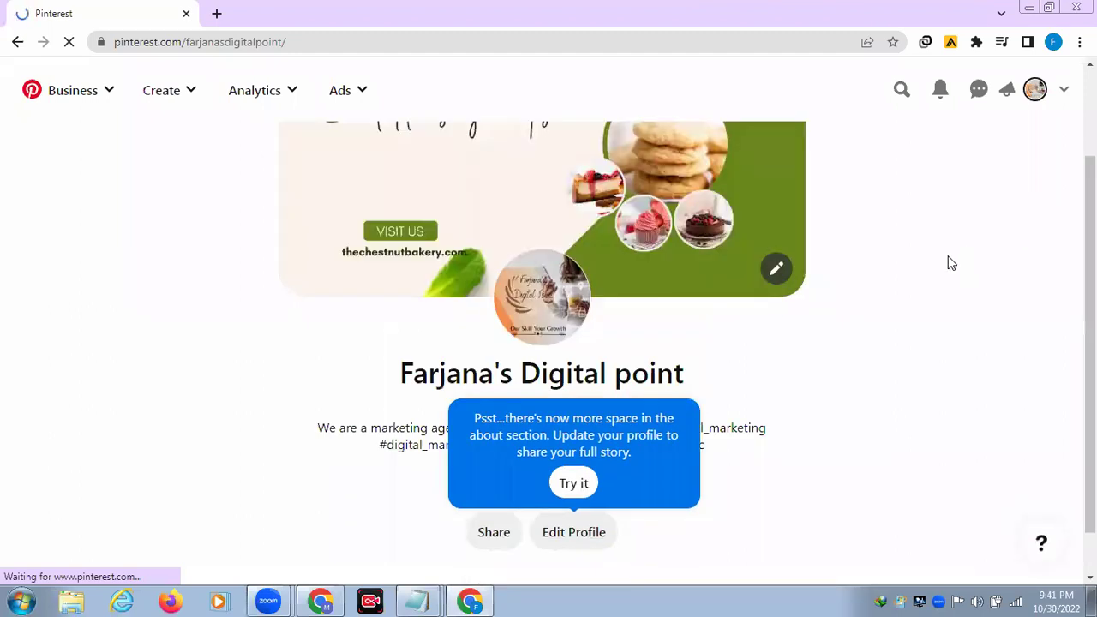
{"action": "scroll", "coordinate": [950, 263], "scroll_direction": "down", "scroll_amount": 1}
{"action": "scroll", "coordinate": [950, 264], "scroll_direction": "down", "scroll_amount": 2}
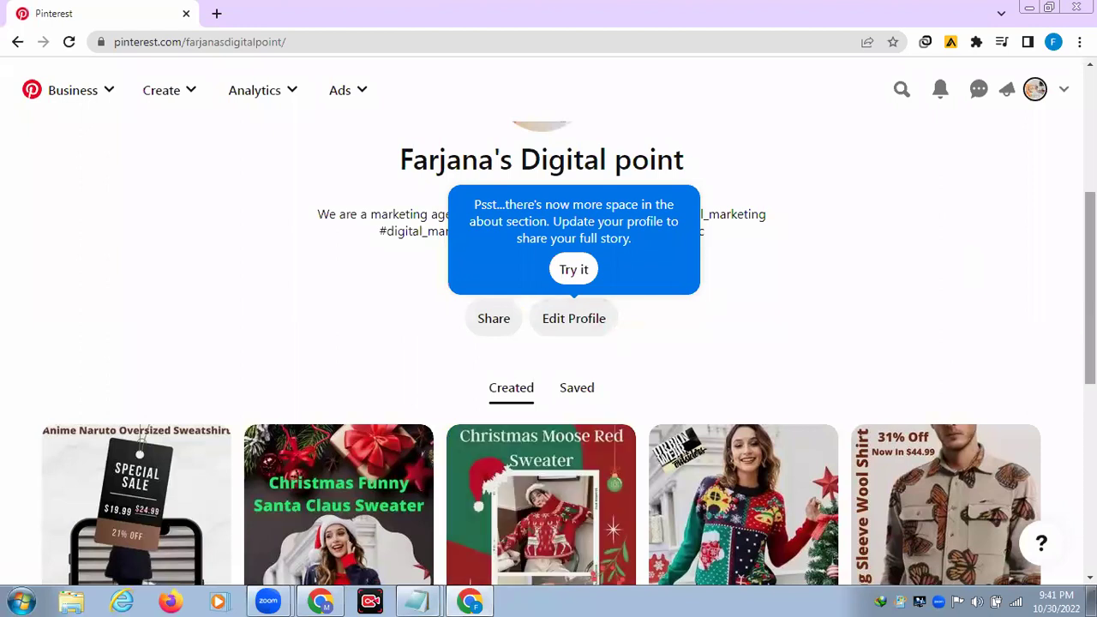
{"action": "scroll", "coordinate": [548, 352], "scroll_direction": "down", "scroll_amount": 5}
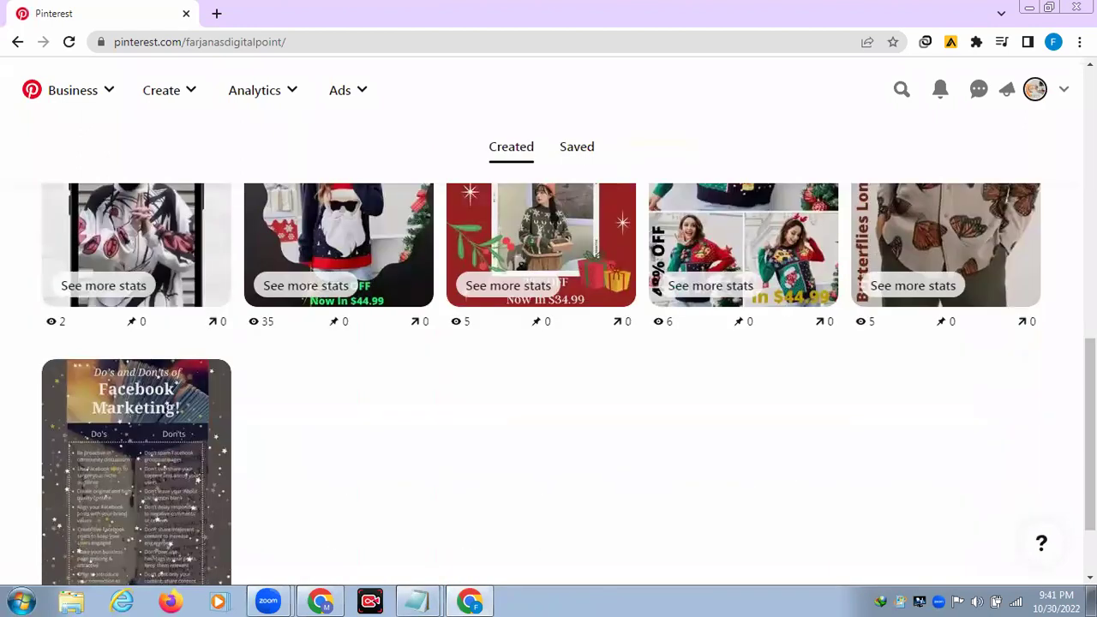
{"action": "scroll", "coordinate": [549, 351], "scroll_direction": "up", "scroll_amount": 5}
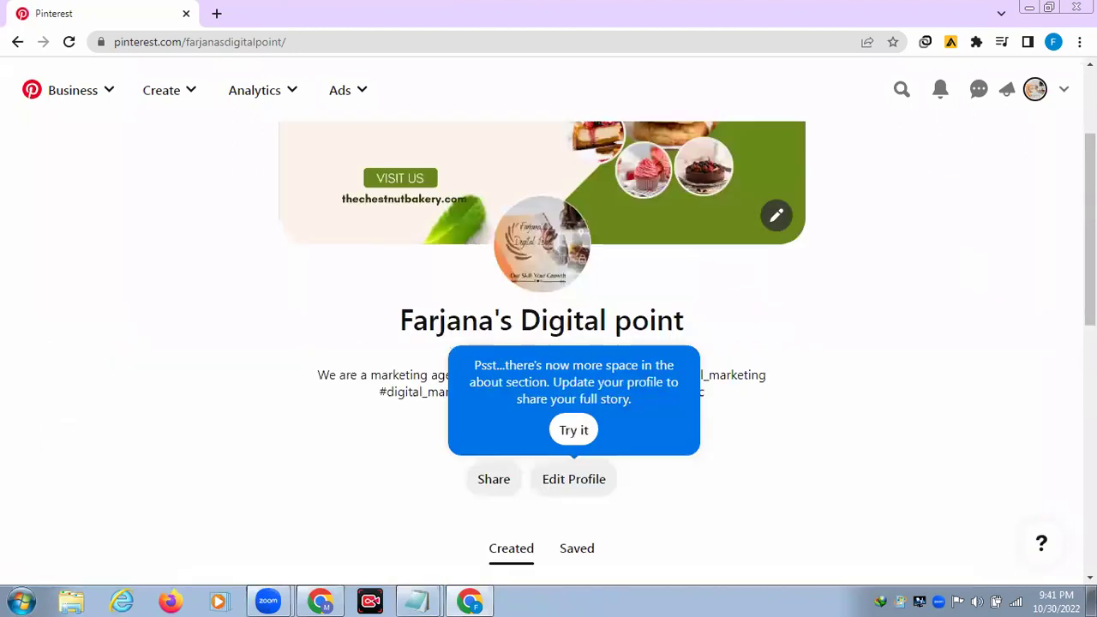
{"action": "scroll", "coordinate": [423, 167], "scroll_direction": "up", "scroll_amount": 1}
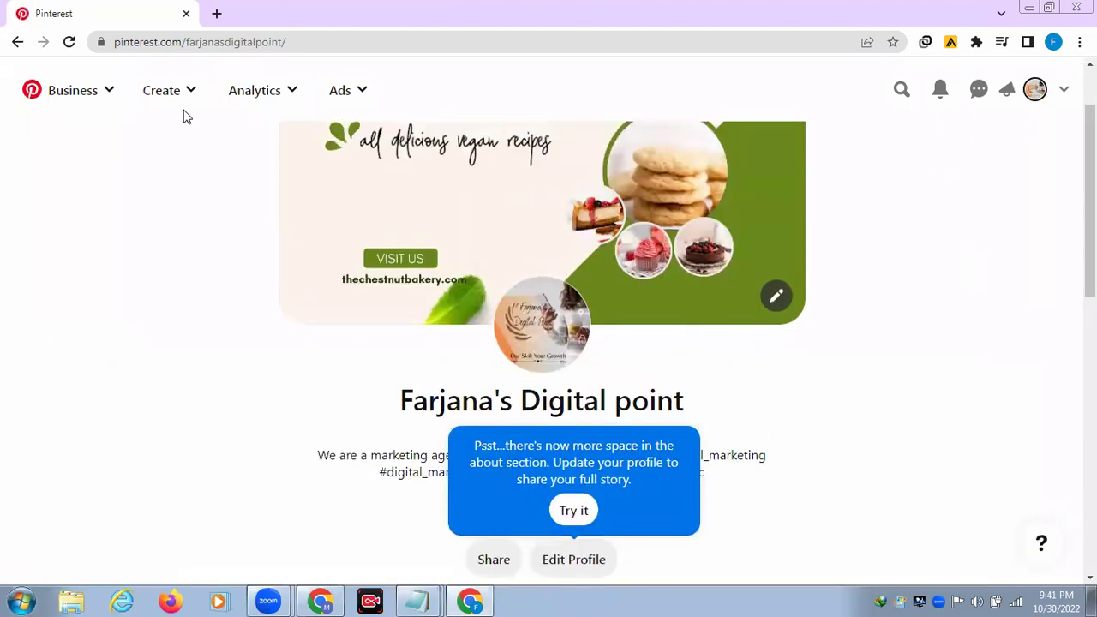
{"action": "left_click", "coordinate": [164, 93]}
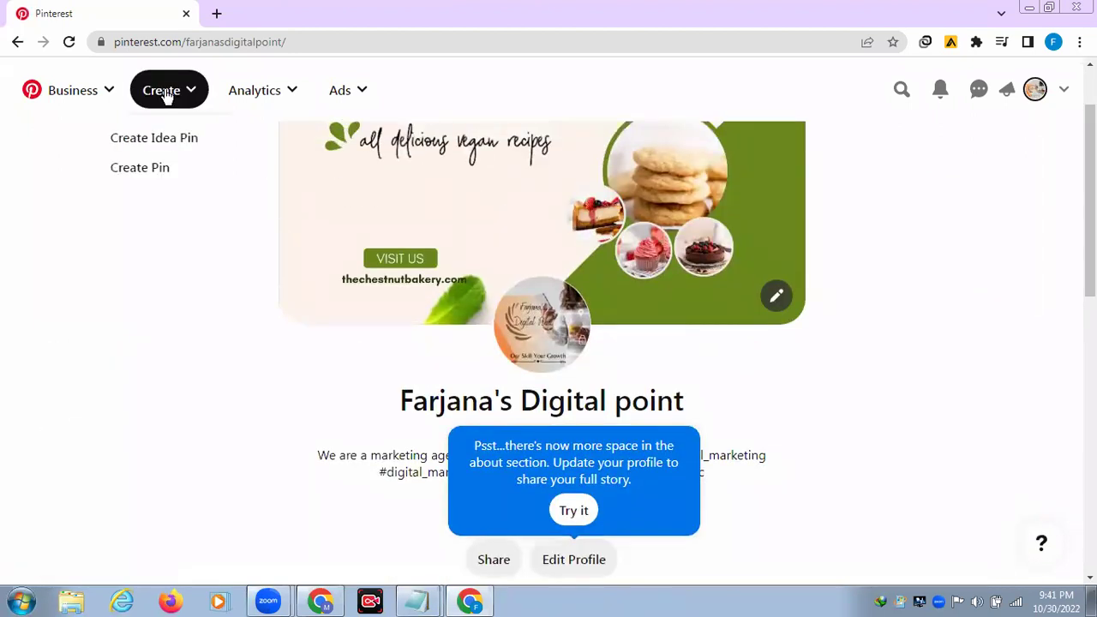
{"action": "left_click", "coordinate": [213, 234]}
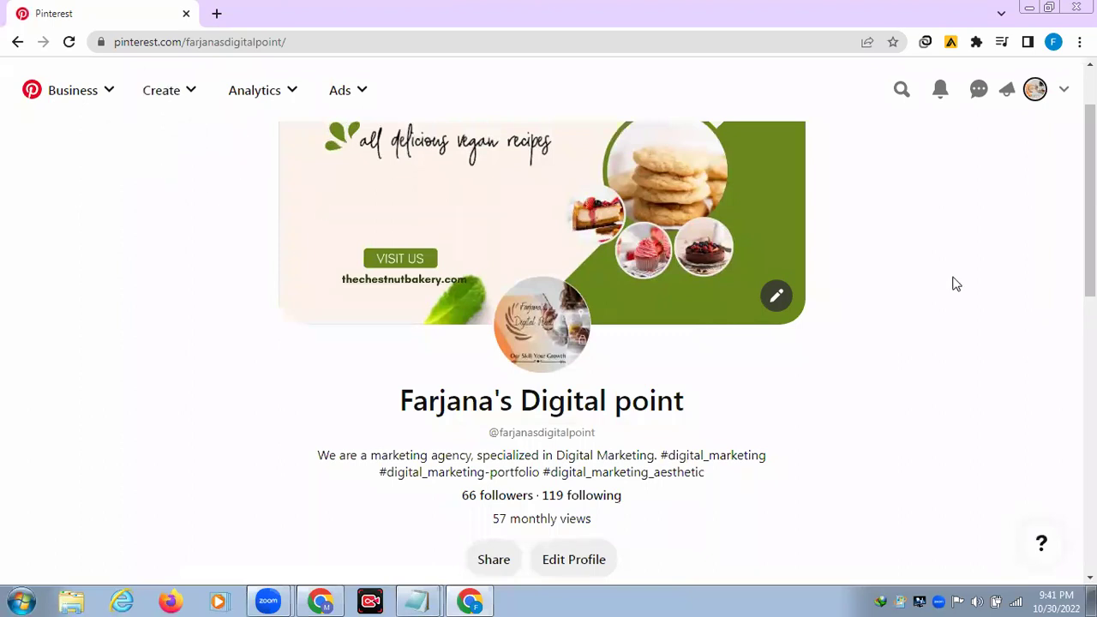
{"action": "scroll", "coordinate": [957, 284], "scroll_direction": "down", "scroll_amount": 2}
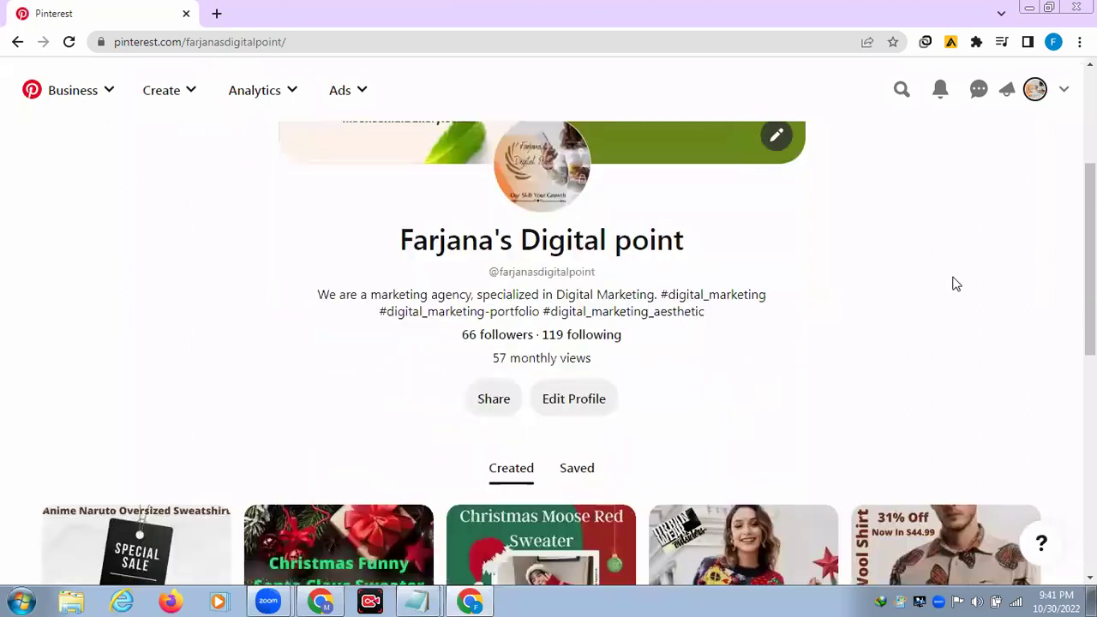
{"action": "scroll", "coordinate": [957, 283], "scroll_direction": "down", "scroll_amount": 2}
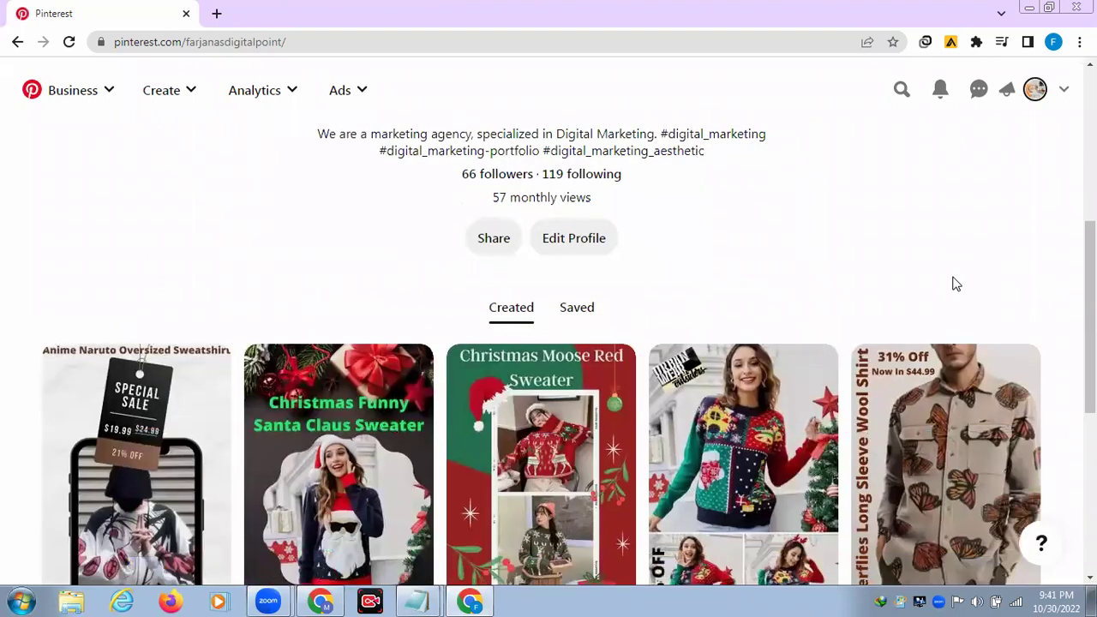
Step: Return to the Canva window, close the download panel and delete the budget planner's page
{"action": "left_click", "coordinate": [1031, 7]}
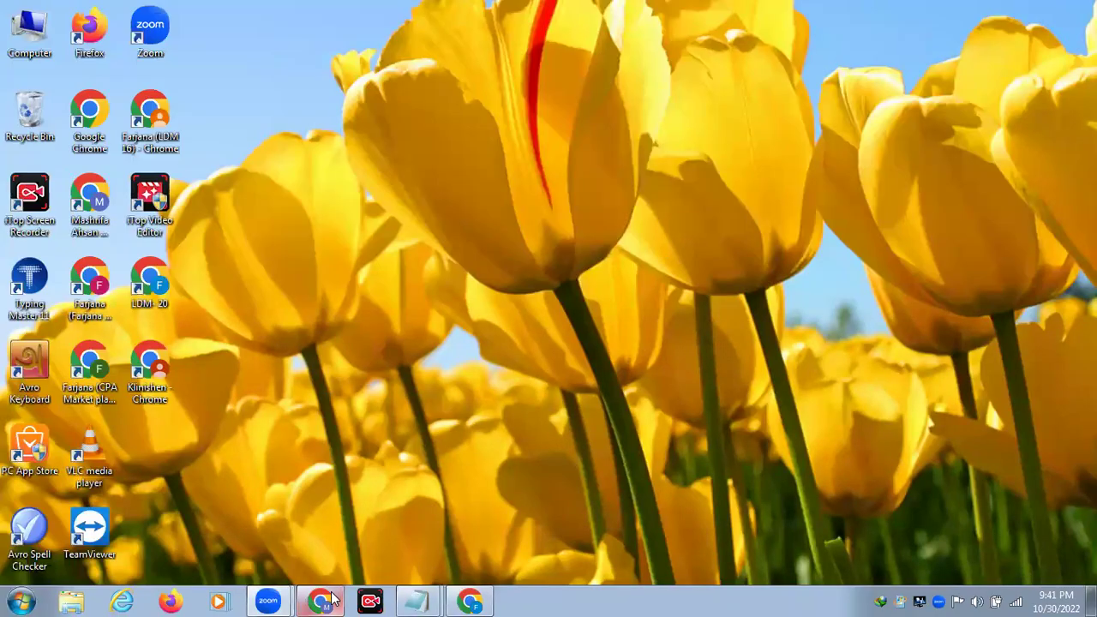
{"action": "mouse_move", "coordinate": [333, 601]}
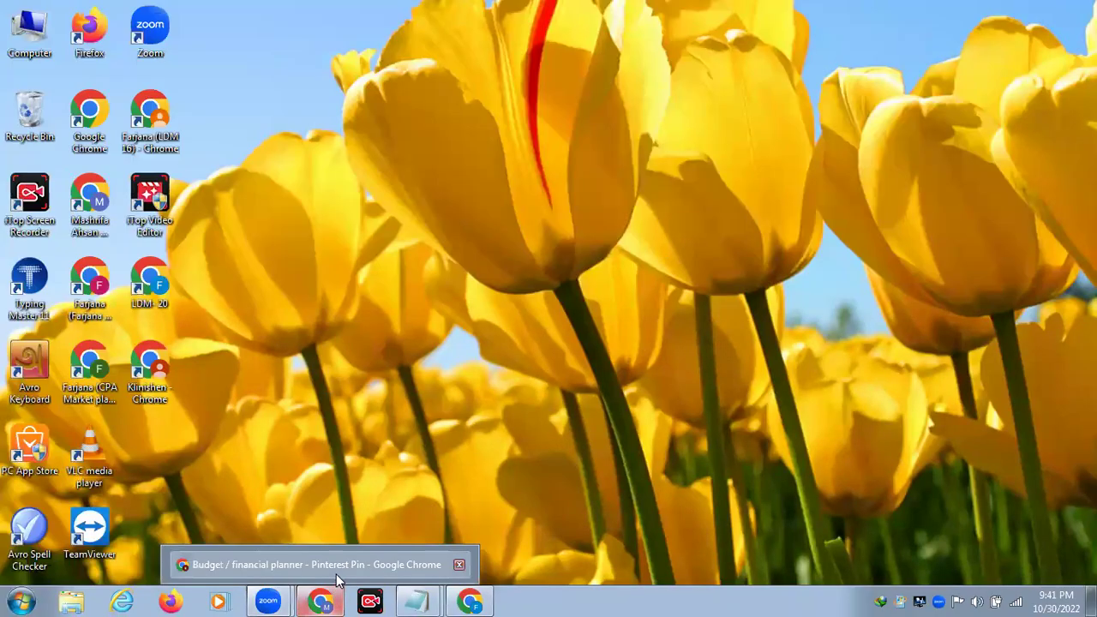
{"action": "left_click", "coordinate": [339, 565]}
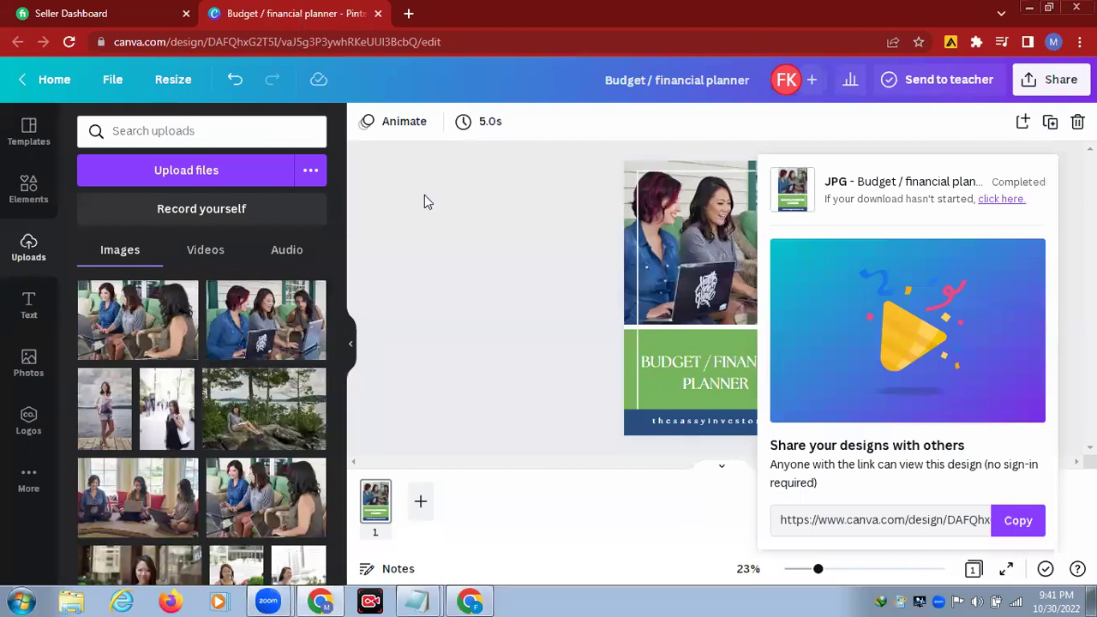
{"action": "left_click", "coordinate": [444, 260]}
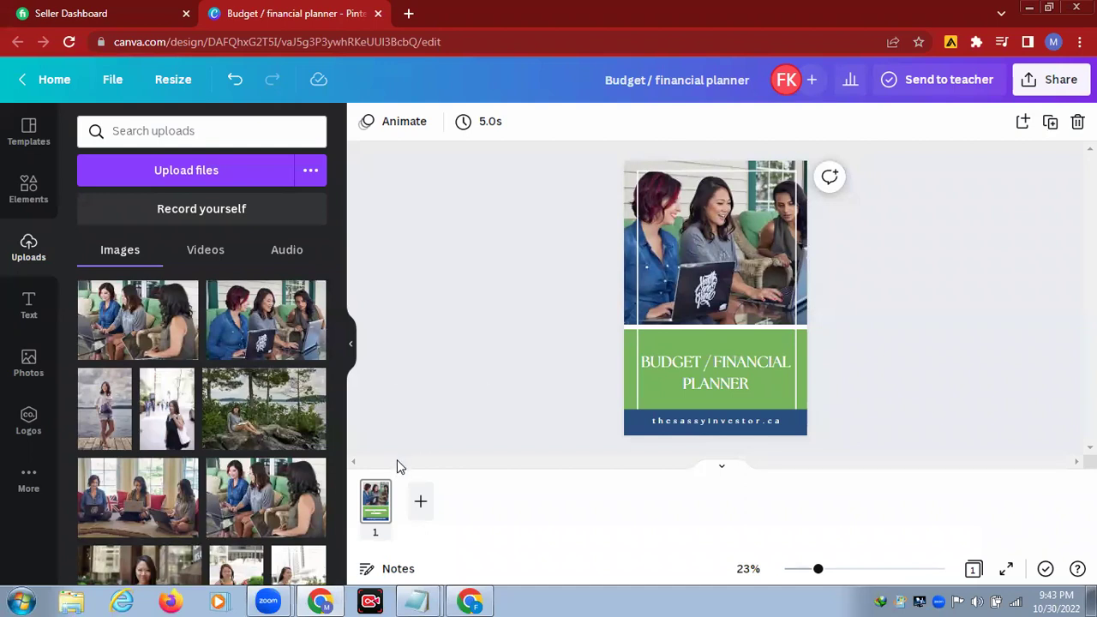
{"action": "right_click", "coordinate": [383, 520]}
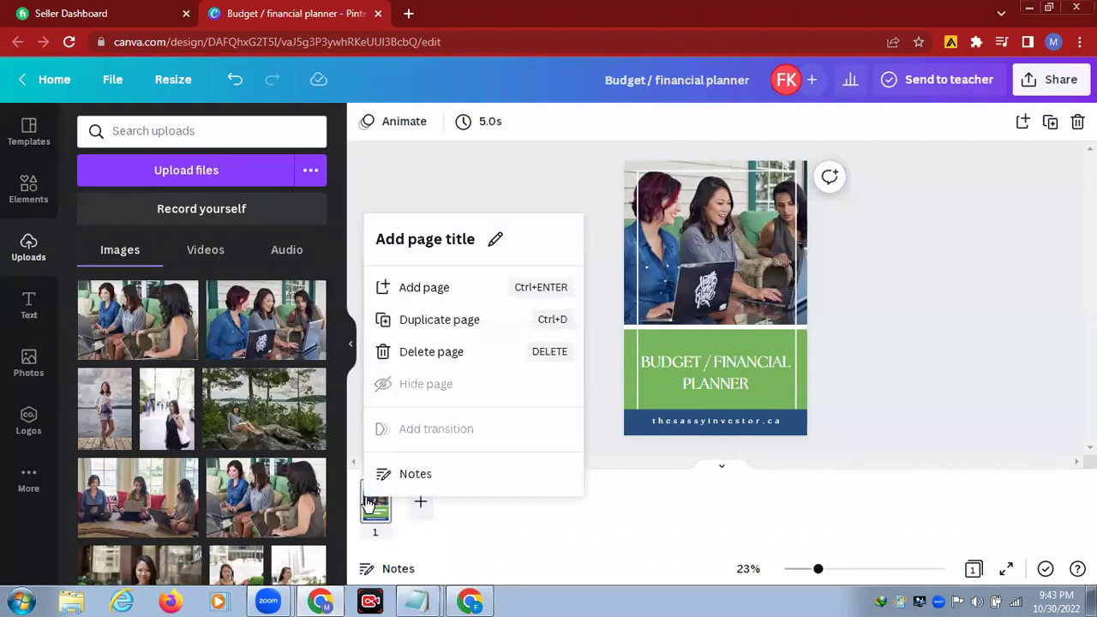
{"action": "left_click", "coordinate": [433, 355]}
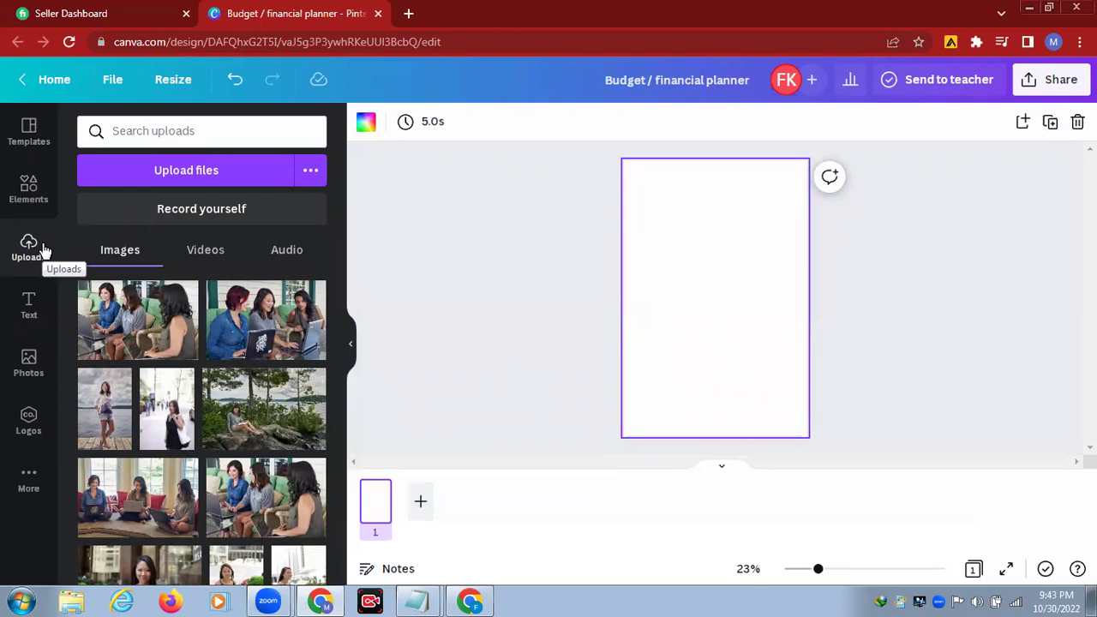
Step: Browse Canva's Photos library in the Food category and scroll through the results
{"action": "left_click", "coordinate": [26, 368]}
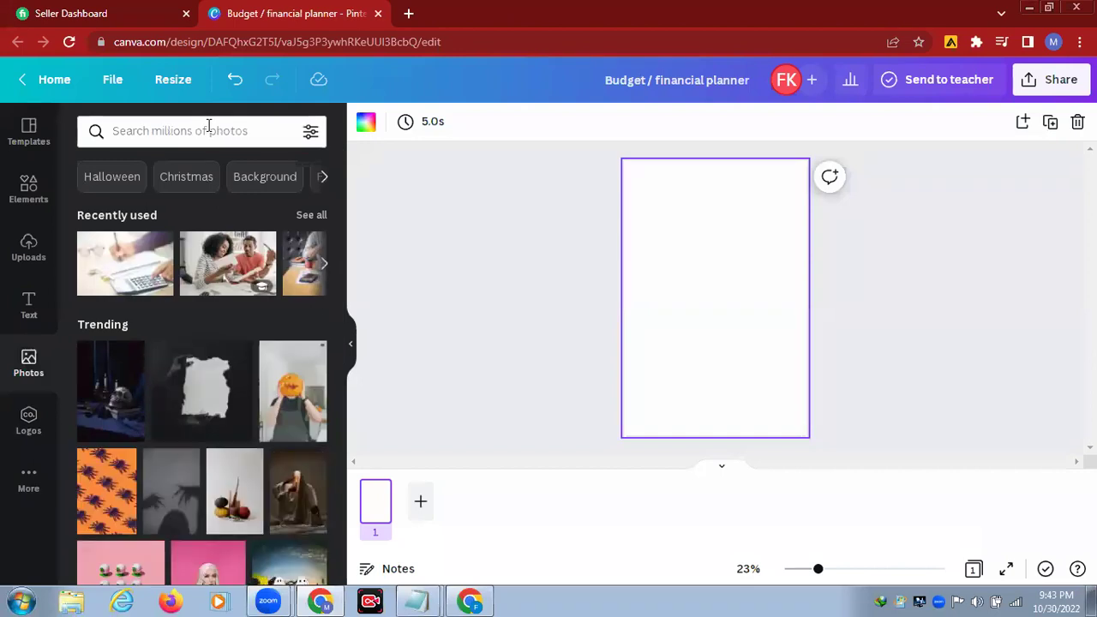
{"action": "left_click", "coordinate": [323, 178]}
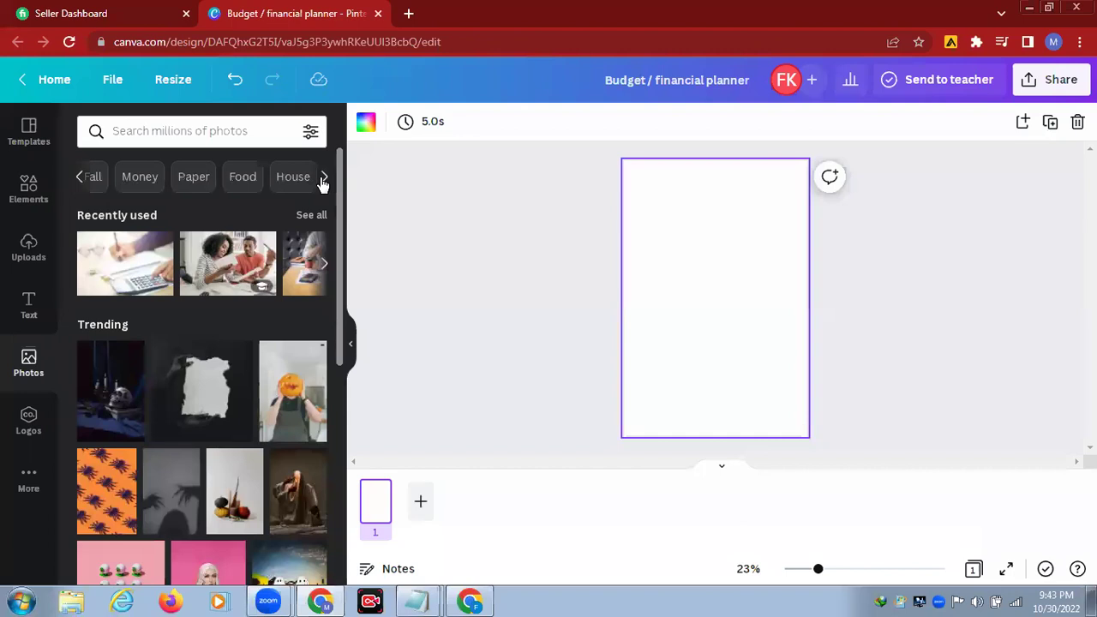
{"action": "left_click", "coordinate": [243, 177]}
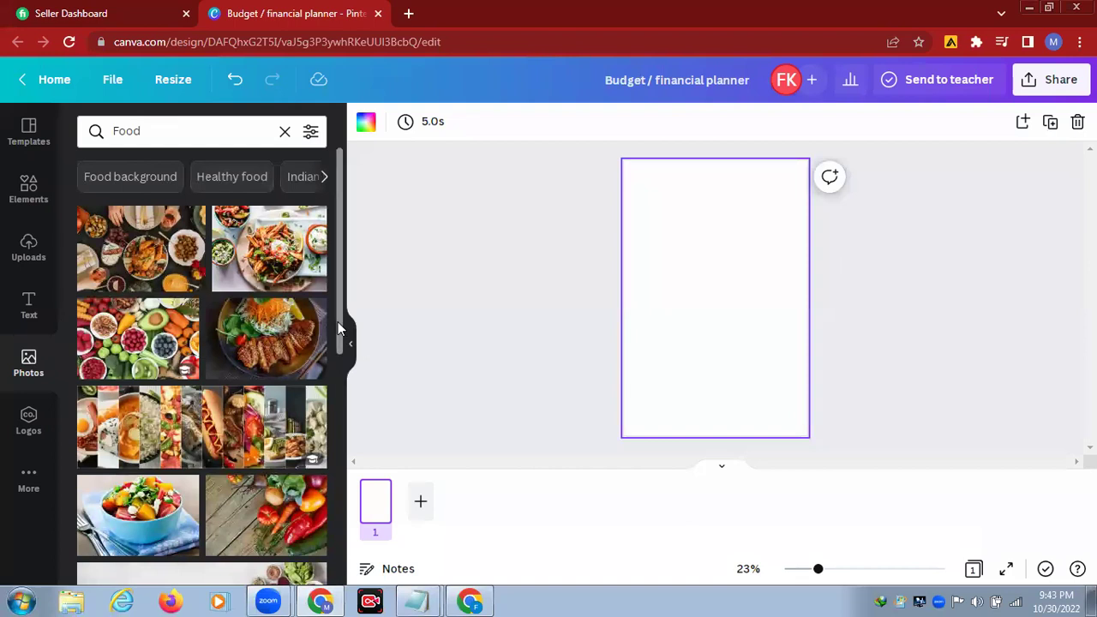
{"action": "scroll", "coordinate": [338, 321], "scroll_direction": "down", "scroll_amount": 2}
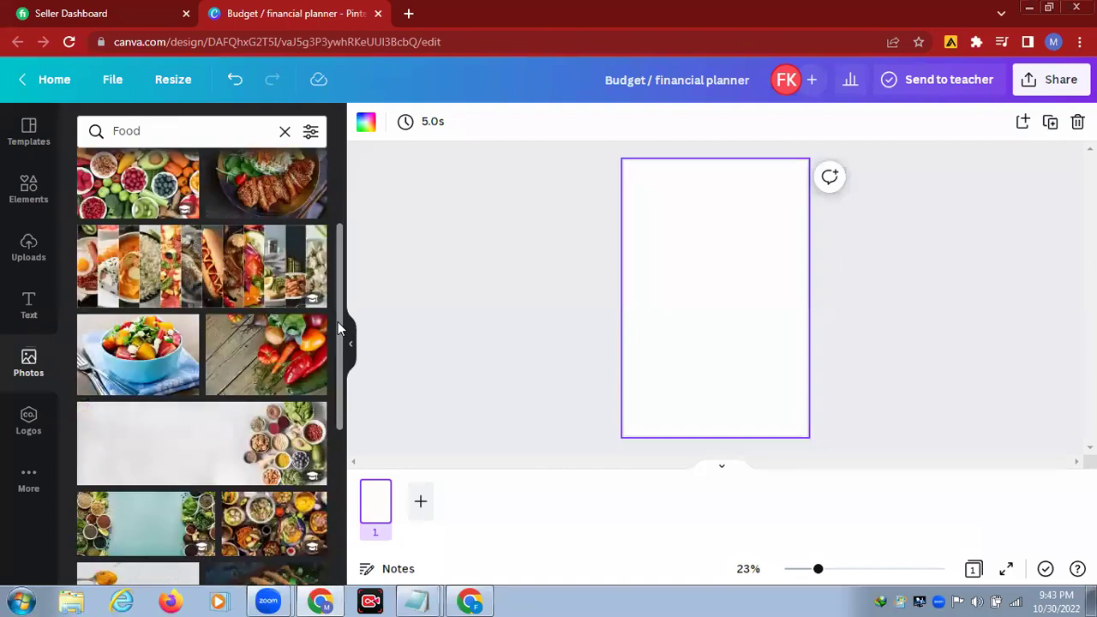
{"action": "scroll", "coordinate": [338, 321], "scroll_direction": "down", "scroll_amount": 1}
{"action": "scroll", "coordinate": [338, 322], "scroll_direction": "up", "scroll_amount": 3}
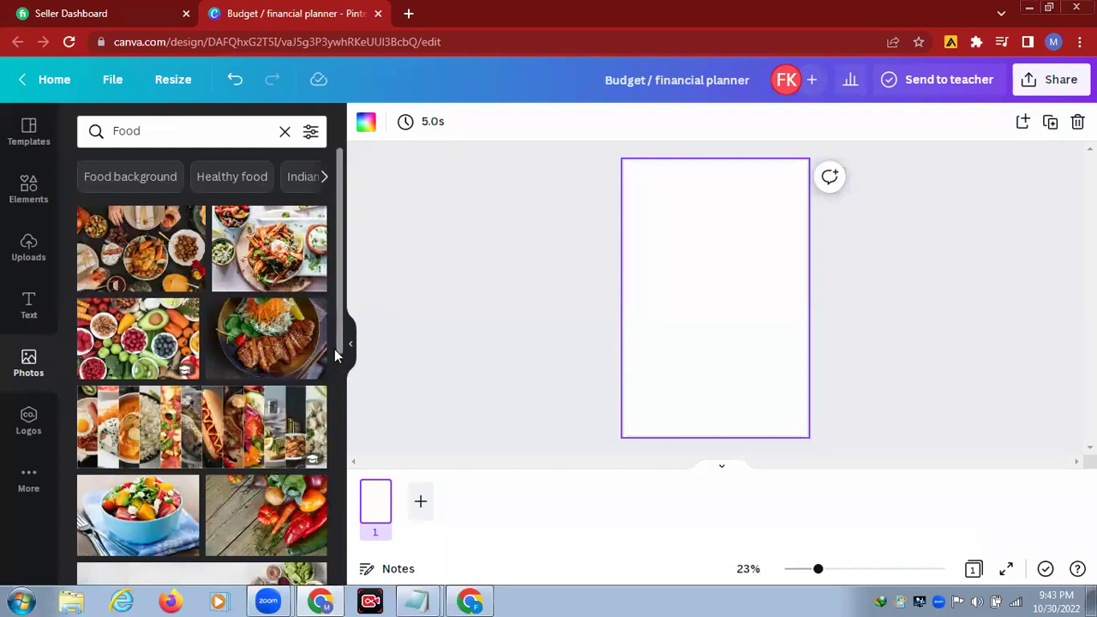
{"action": "scroll", "coordinate": [328, 355], "scroll_direction": "down", "scroll_amount": 4}
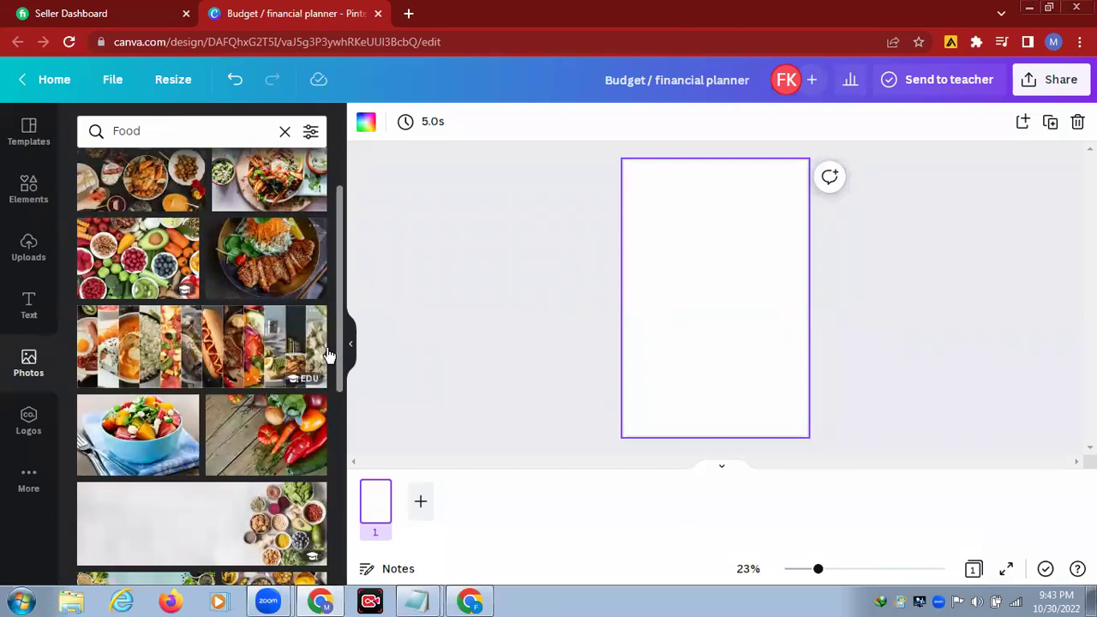
{"action": "scroll", "coordinate": [328, 354], "scroll_direction": "down", "scroll_amount": 2}
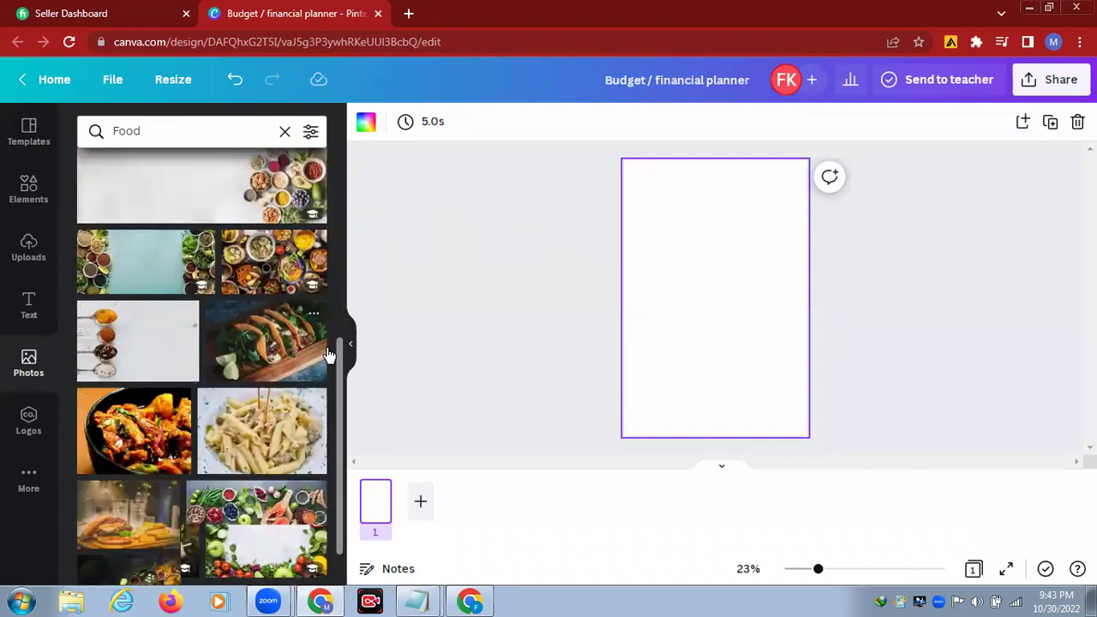
{"action": "scroll", "coordinate": [328, 354], "scroll_direction": "down", "scroll_amount": 3}
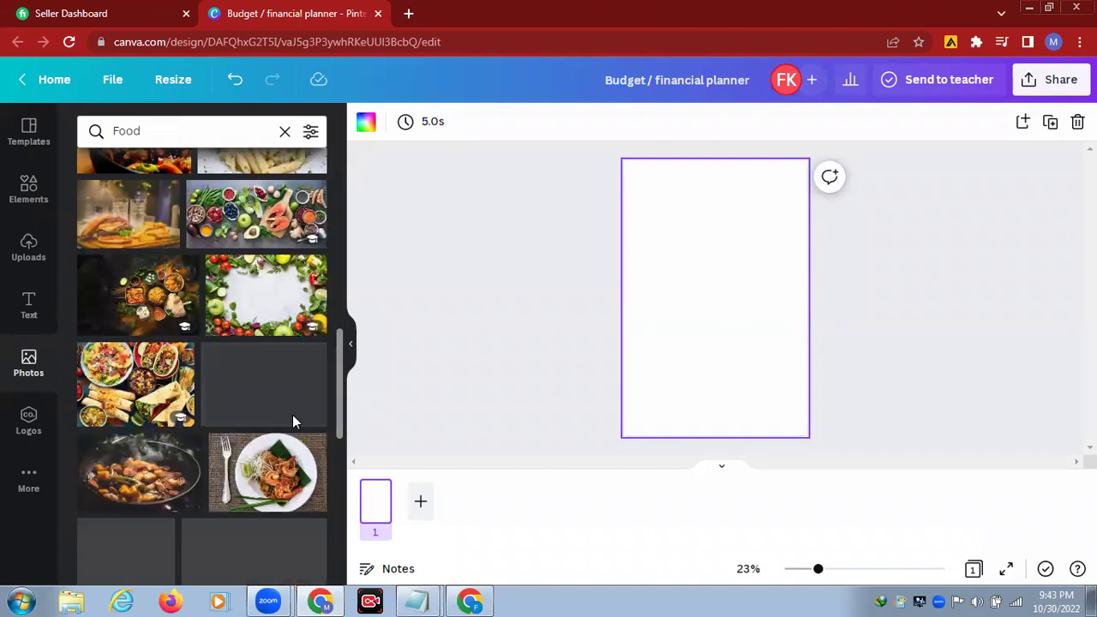
Step: Set the shrimp noodle photo as page 1's background and the burger photo as page 2's
{"action": "left_click", "coordinate": [251, 487]}
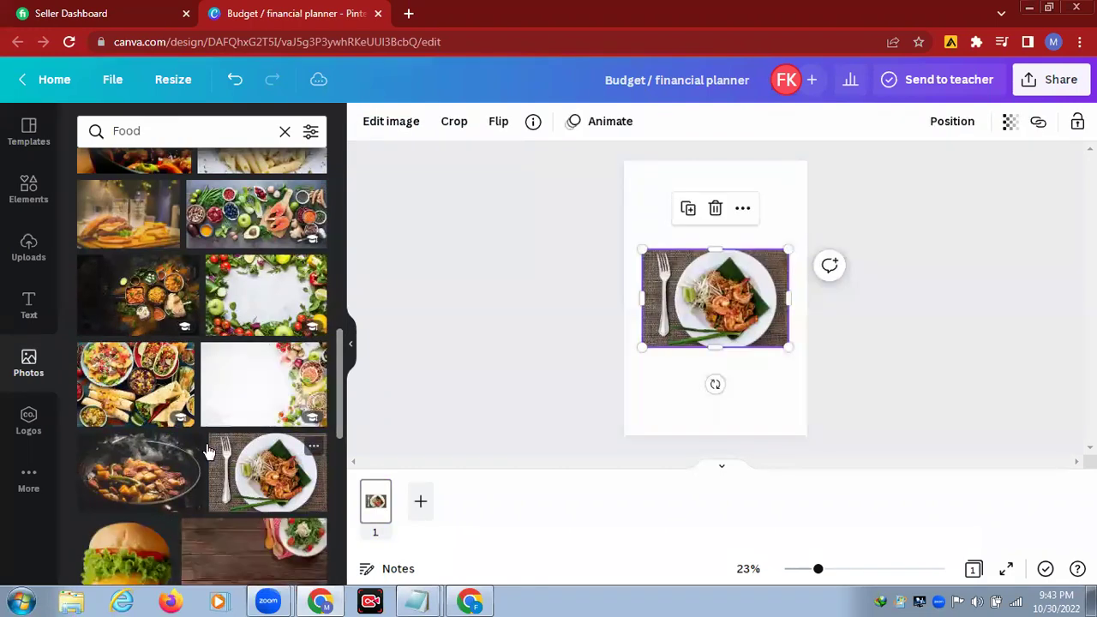
{"action": "right_click", "coordinate": [716, 298]}
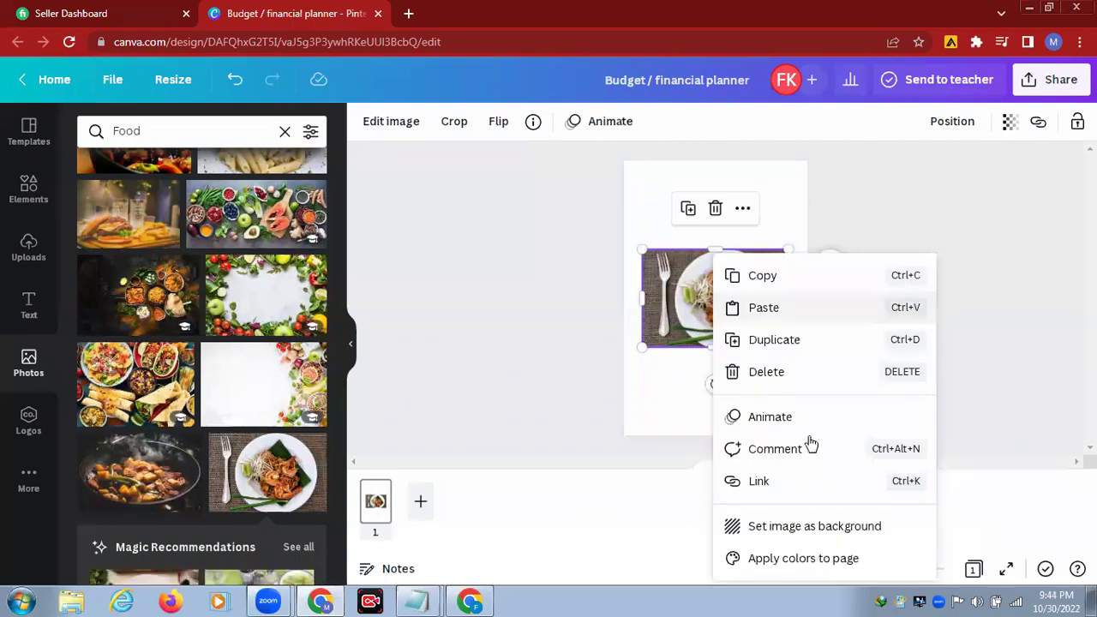
{"action": "left_click", "coordinate": [810, 529]}
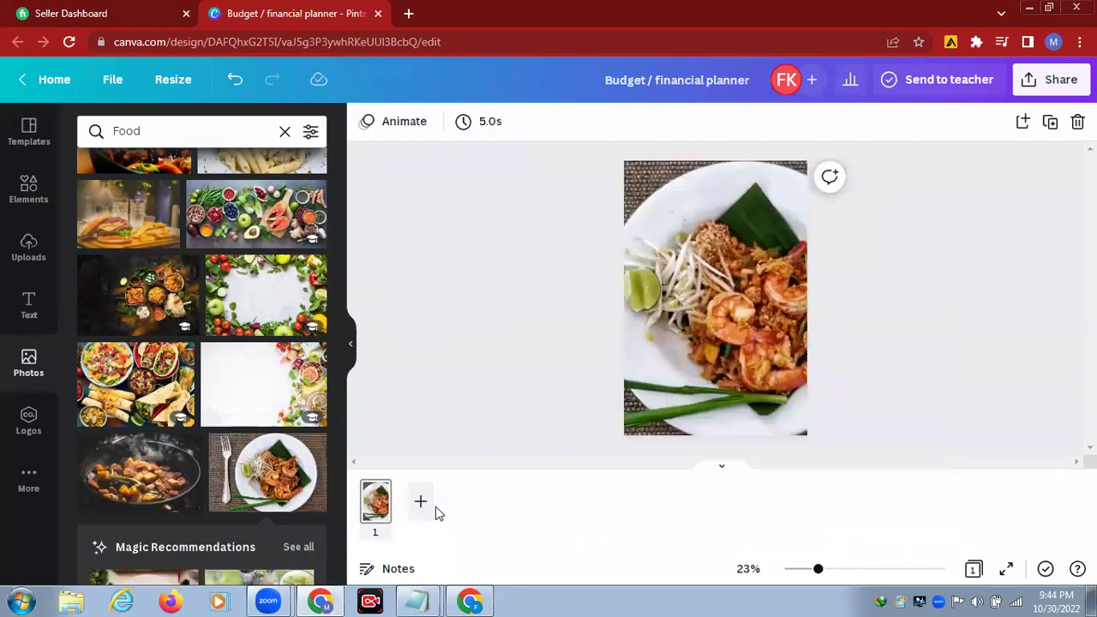
{"action": "left_click", "coordinate": [421, 506]}
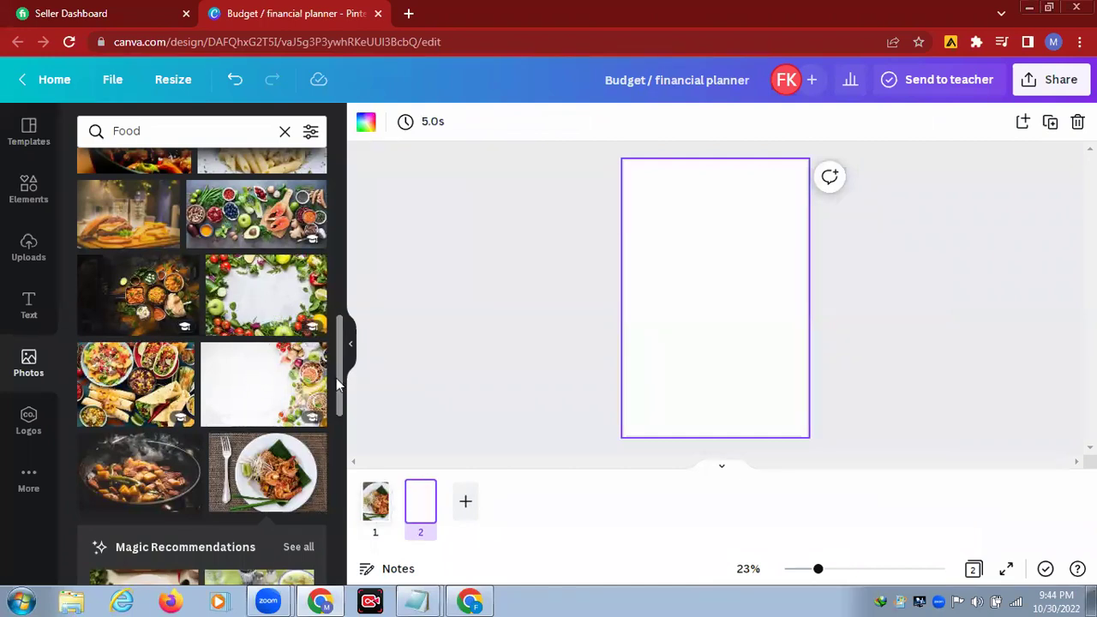
{"action": "scroll", "coordinate": [336, 378], "scroll_direction": "down", "scroll_amount": 3}
{"action": "scroll", "coordinate": [336, 385], "scroll_direction": "down", "scroll_amount": 1}
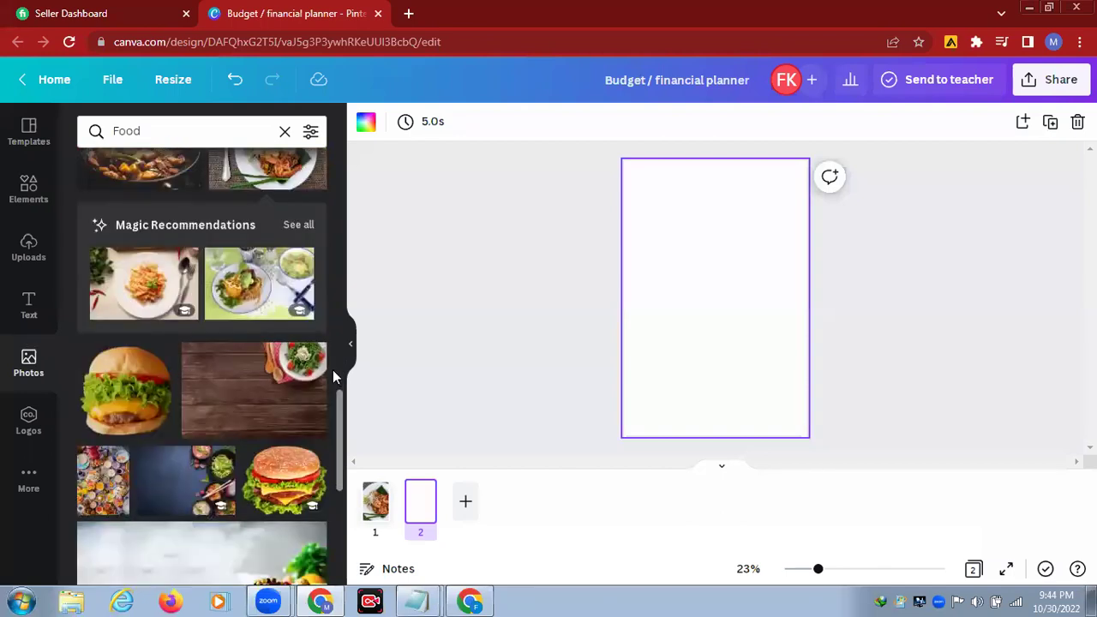
{"action": "left_click", "coordinate": [296, 477]}
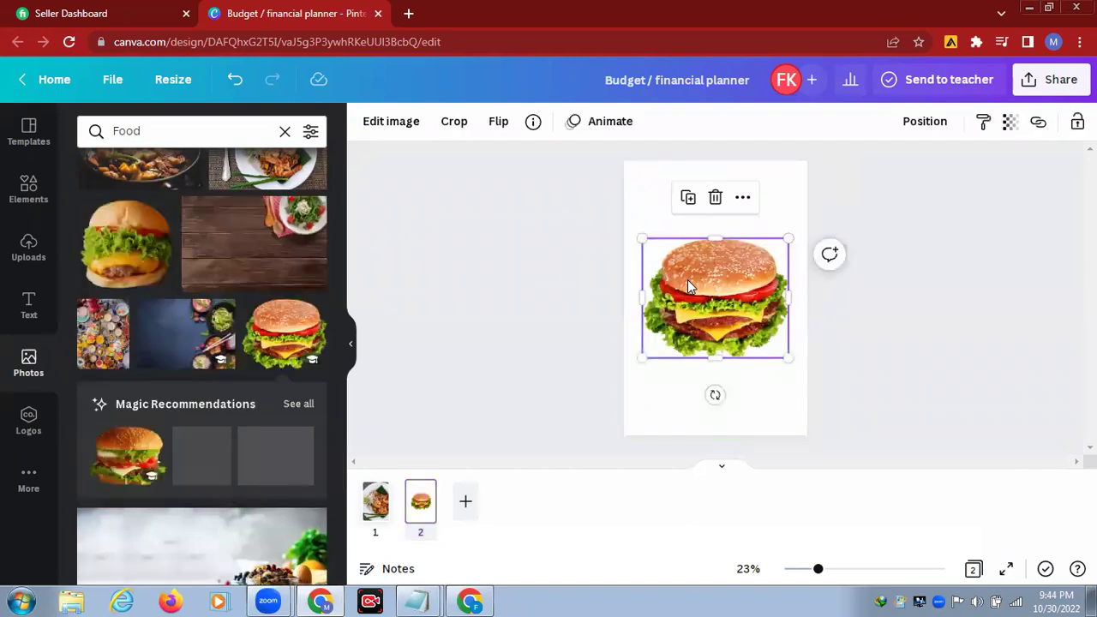
{"action": "right_click", "coordinate": [691, 285]}
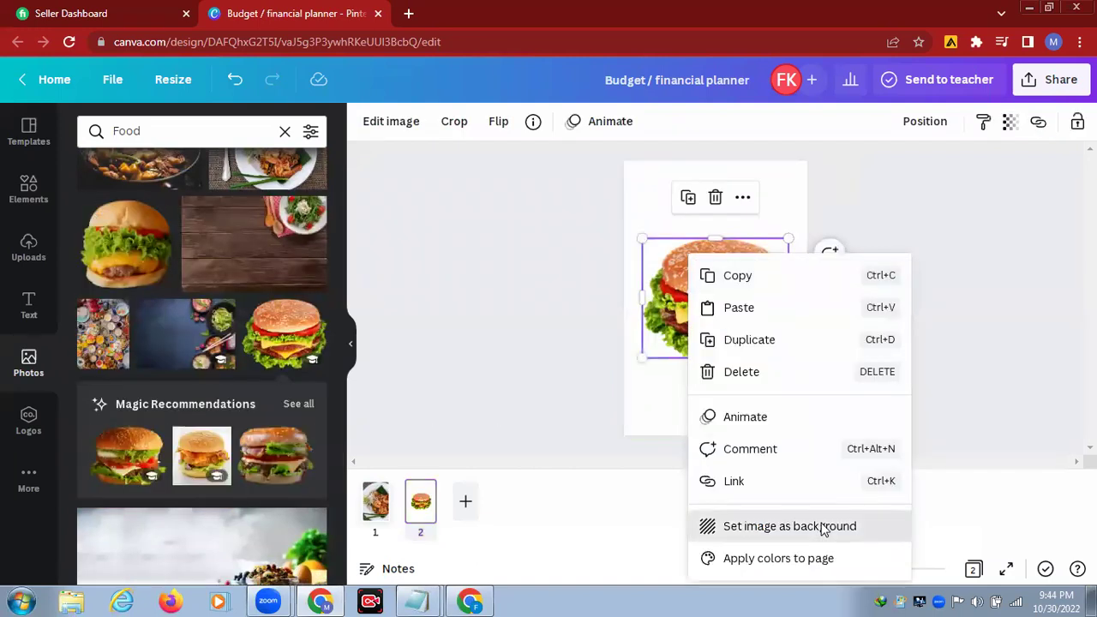
{"action": "left_click", "coordinate": [815, 525]}
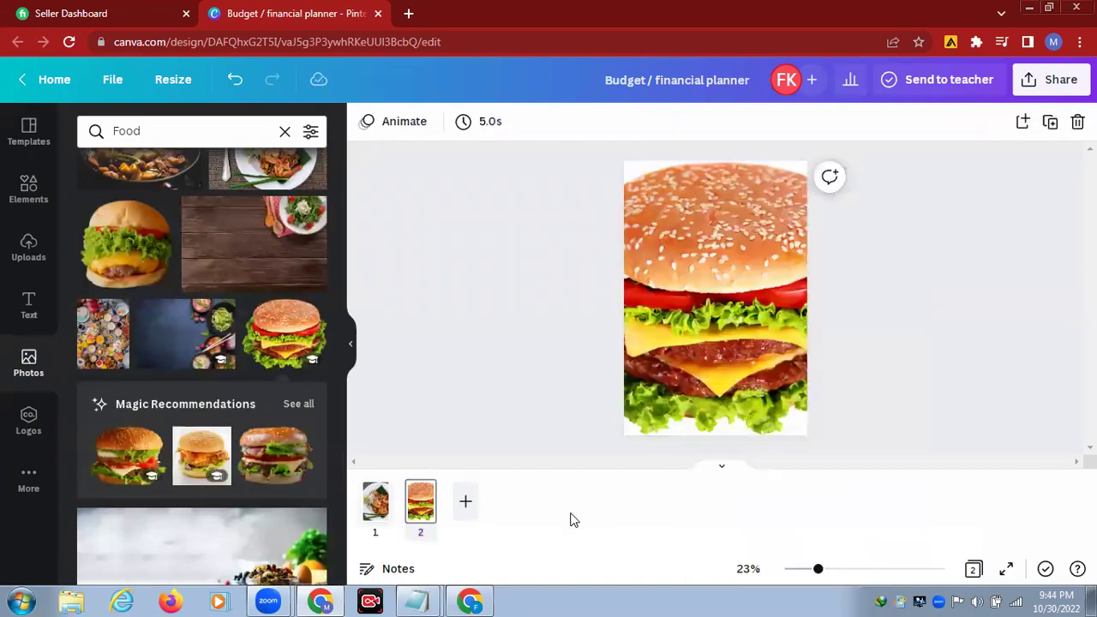
Step: Add page 3 with the dark-blue dishes photo as background, cropped by shifting it left
{"action": "left_click", "coordinate": [467, 505]}
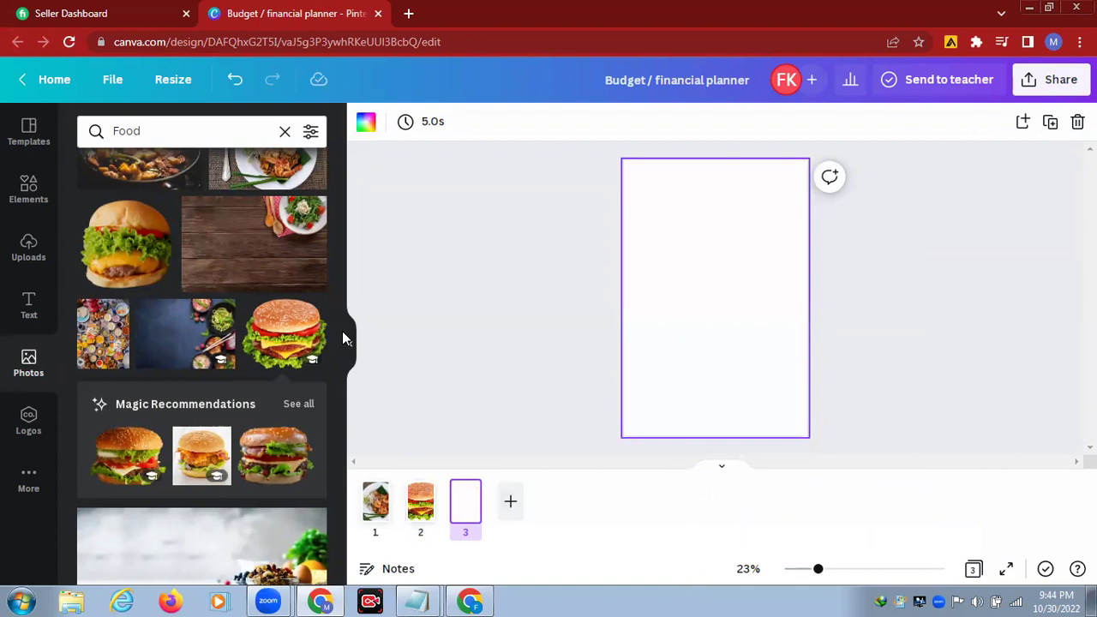
{"action": "left_click", "coordinate": [163, 343]}
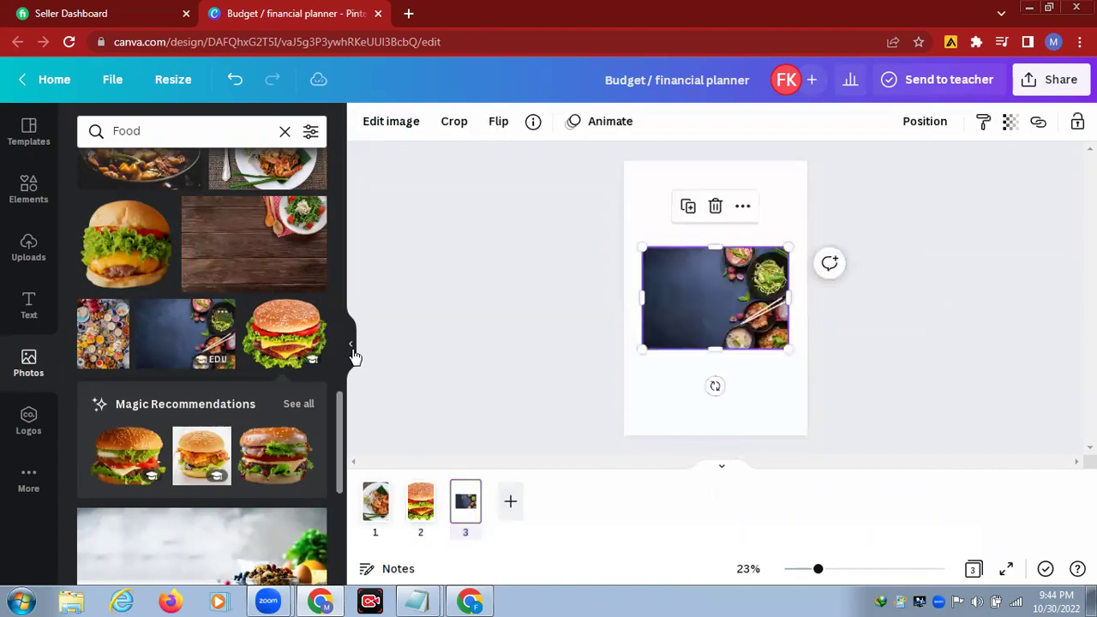
{"action": "right_click", "coordinate": [664, 290]}
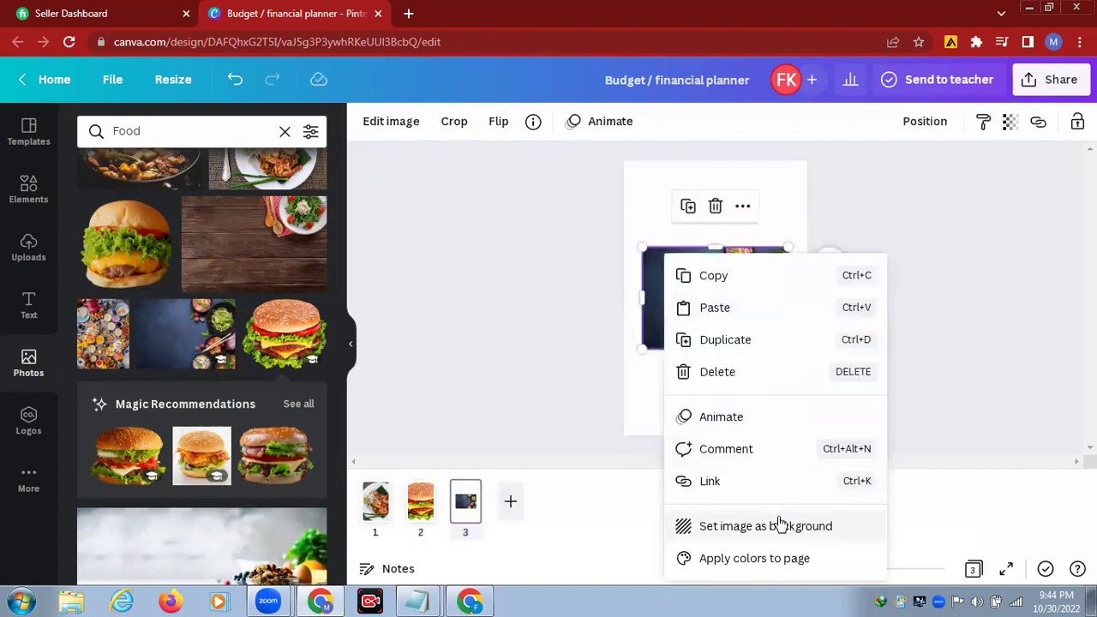
{"action": "left_click", "coordinate": [780, 526]}
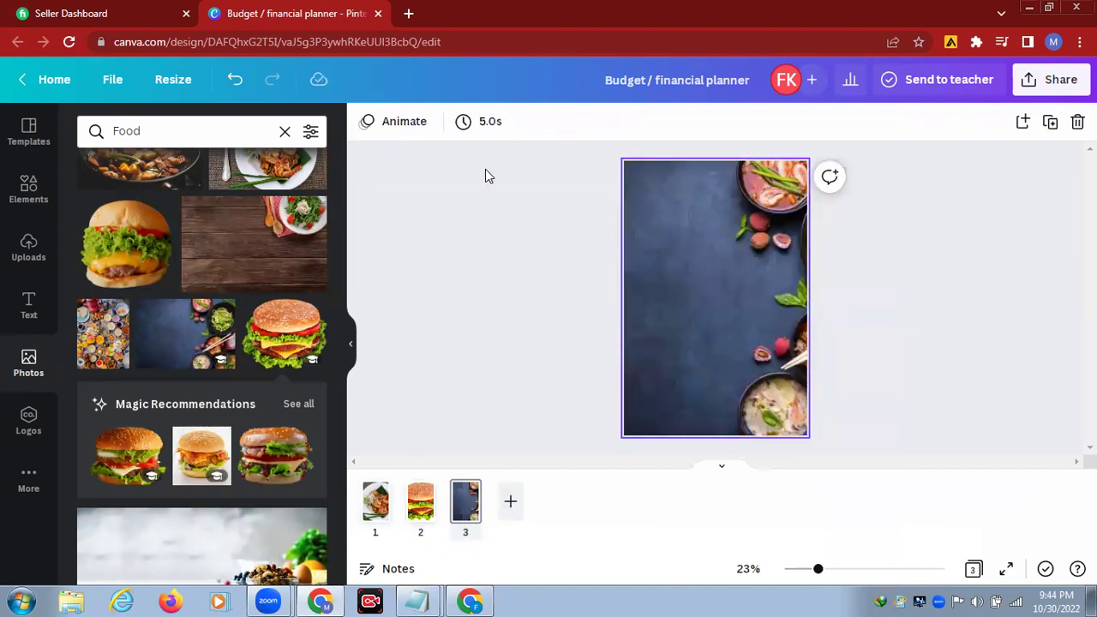
{"action": "left_click", "coordinate": [490, 121]}
{"action": "left_click_drag", "start_coordinate": [669, 322], "coordinate": [621, 318]}
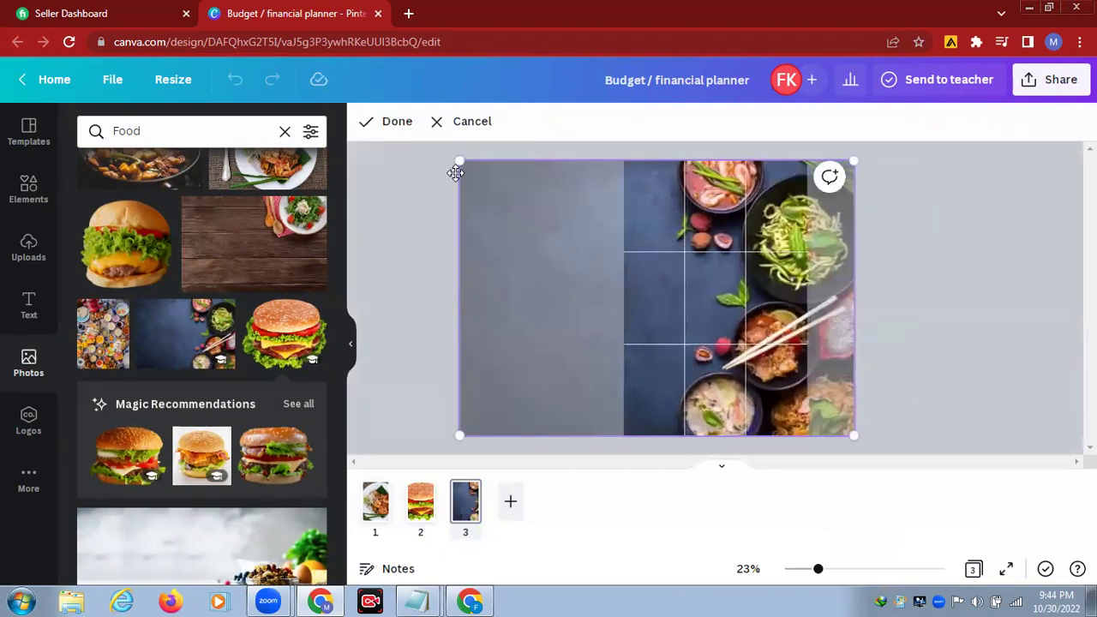
{"action": "left_click", "coordinate": [427, 172]}
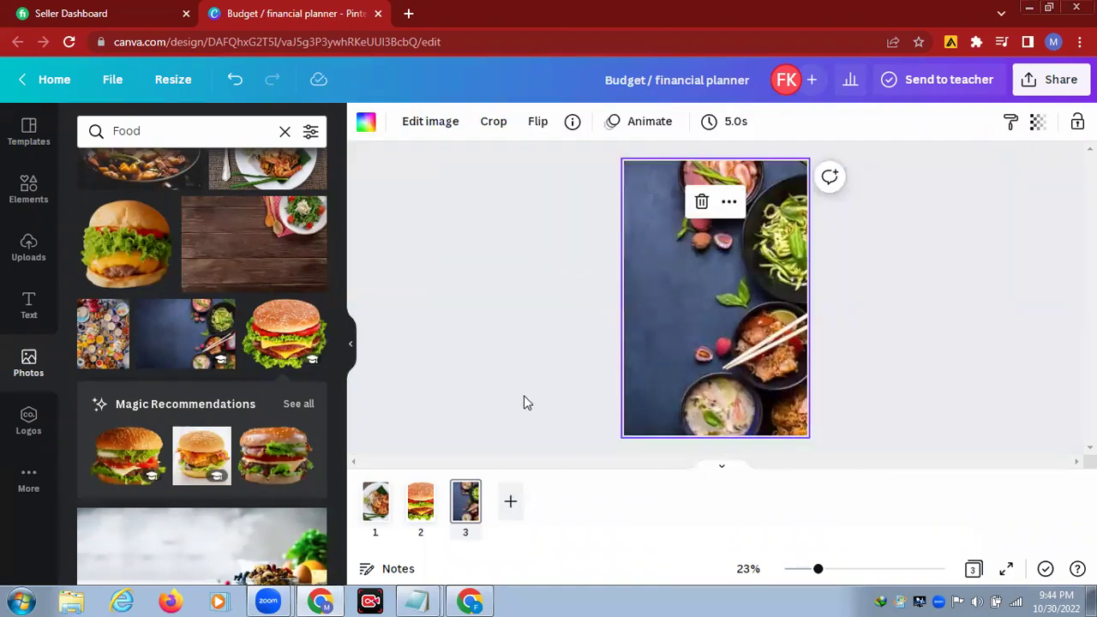
Step: Add page 4 with the chicken bowl photo as background, cropped by shifting it right
{"action": "left_click", "coordinate": [510, 498]}
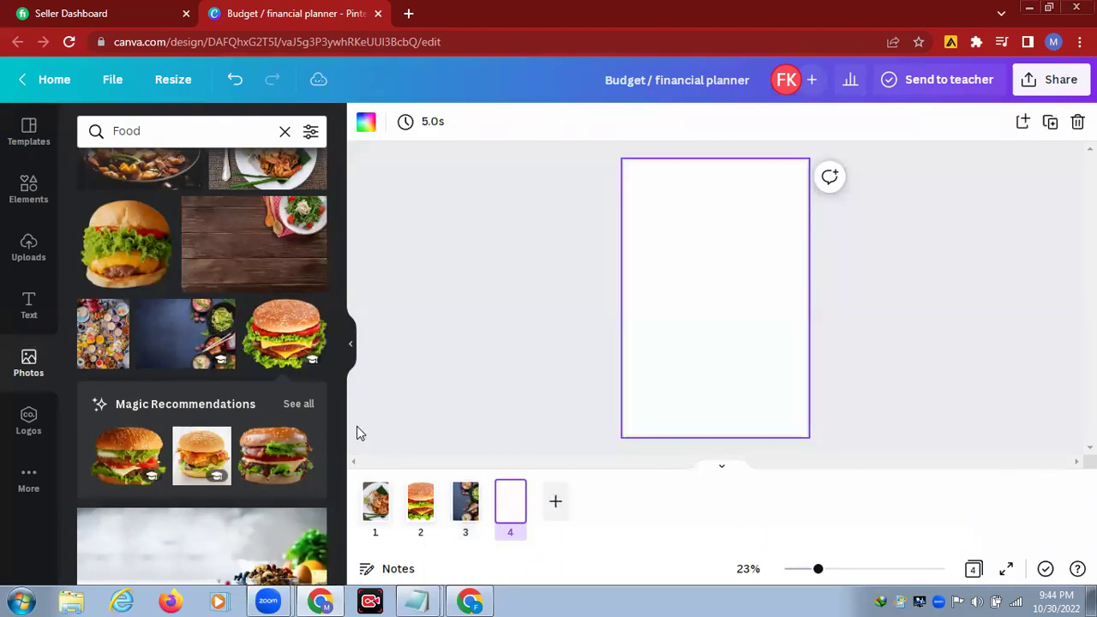
{"action": "scroll", "coordinate": [337, 389], "scroll_direction": "up", "scroll_amount": 2}
{"action": "scroll", "coordinate": [336, 389], "scroll_direction": "up", "scroll_amount": 5}
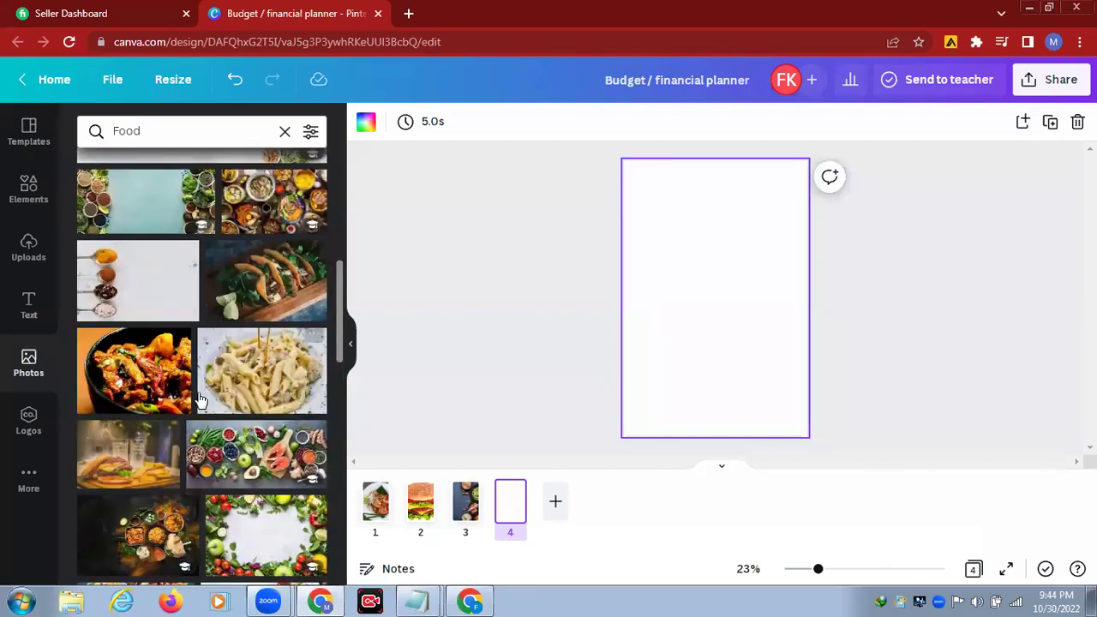
{"action": "left_click", "coordinate": [180, 400]}
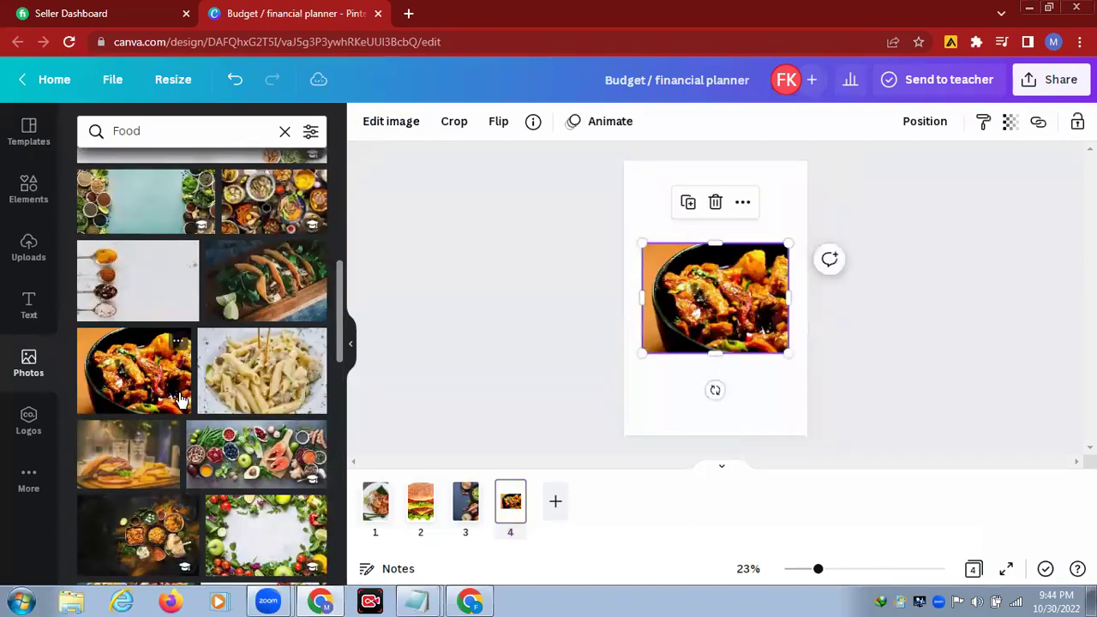
{"action": "right_click", "coordinate": [730, 306]}
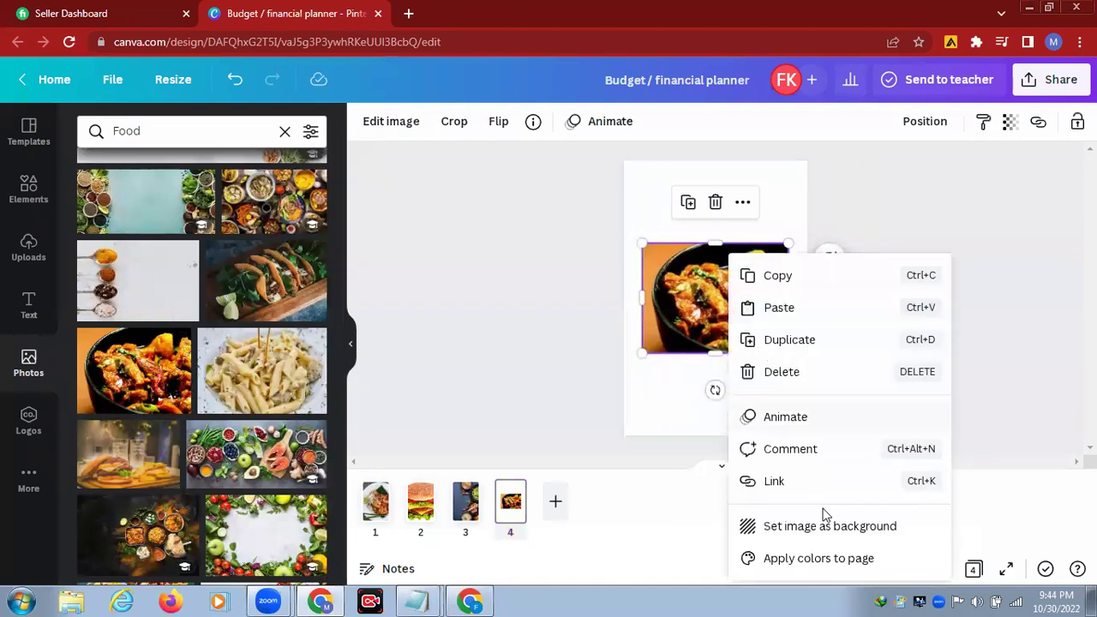
{"action": "left_click", "coordinate": [806, 525]}
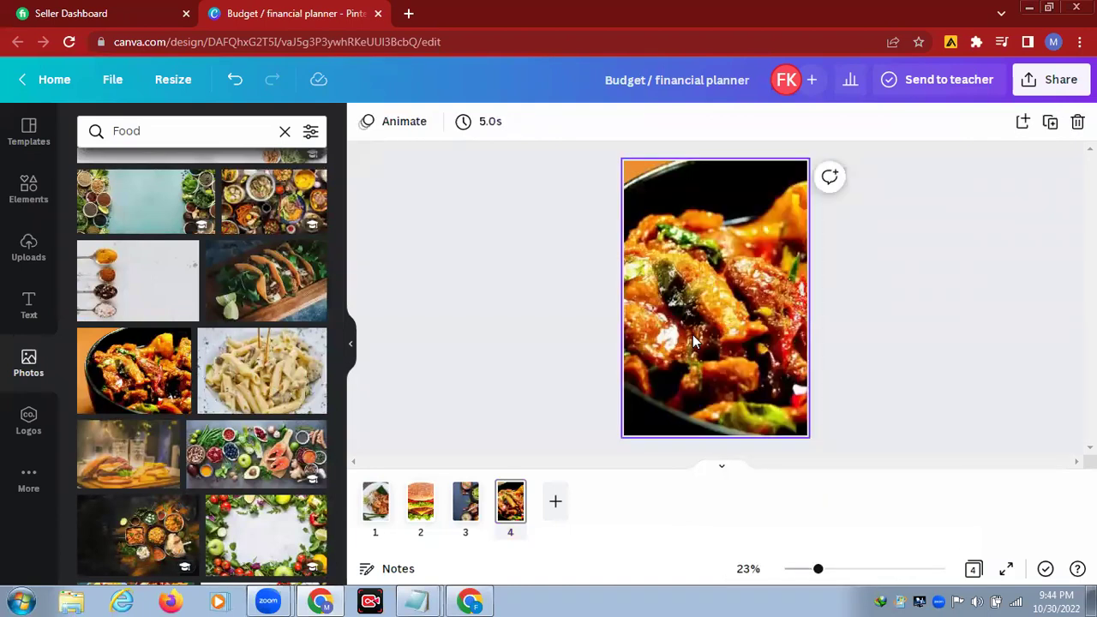
{"action": "double_click", "coordinate": [673, 312]}
{"action": "left_click_drag", "start_coordinate": [685, 319], "coordinate": [747, 326]}
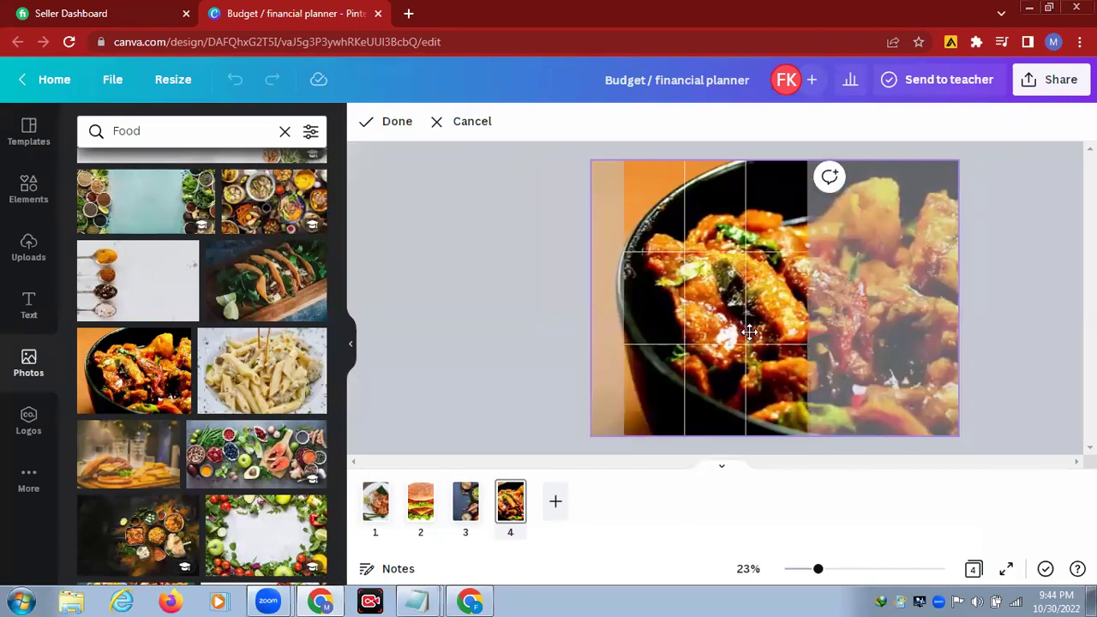
{"action": "left_click", "coordinate": [398, 127]}
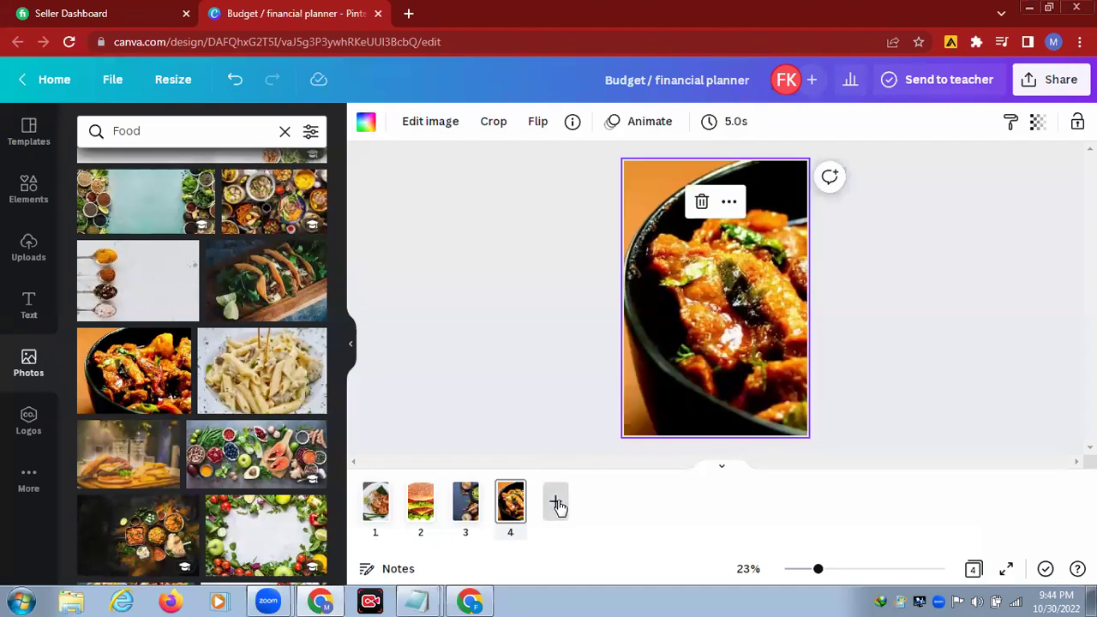
Step: Add page 5 with the spice spoons photo as background, cropped to show the spoons
{"action": "left_click", "coordinate": [556, 504]}
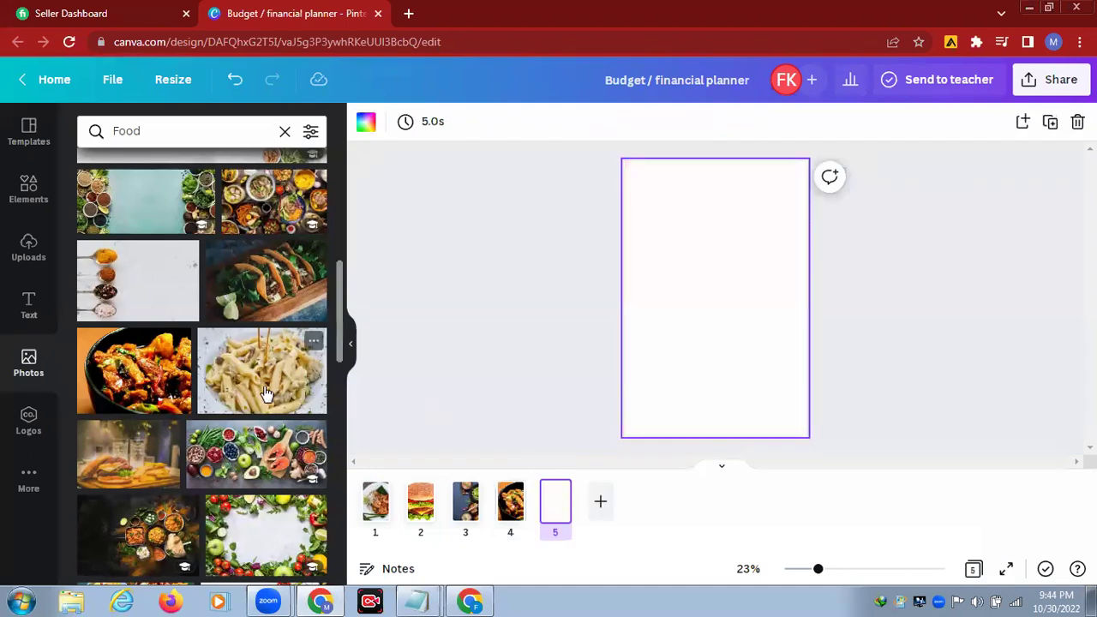
{"action": "left_click", "coordinate": [203, 291]}
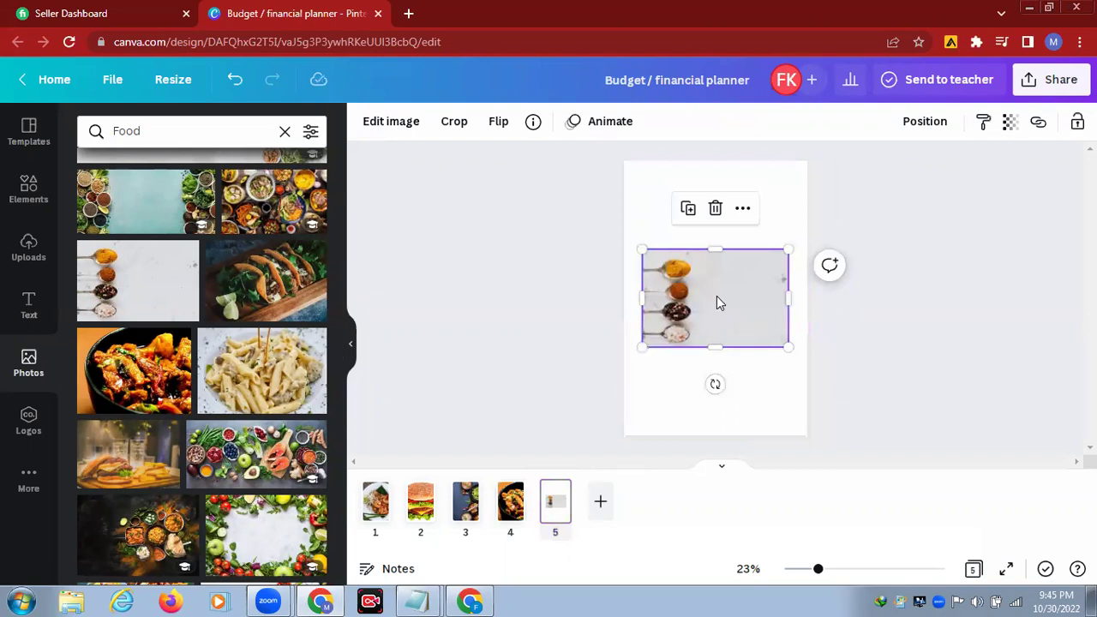
{"action": "right_click", "coordinate": [717, 288]}
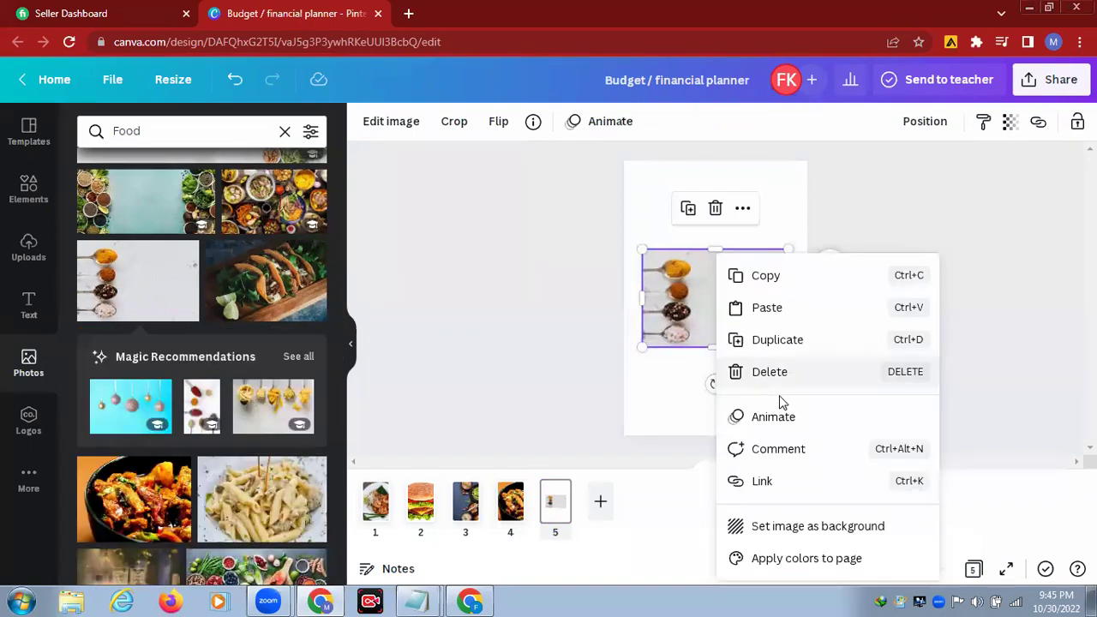
{"action": "left_click", "coordinate": [801, 526]}
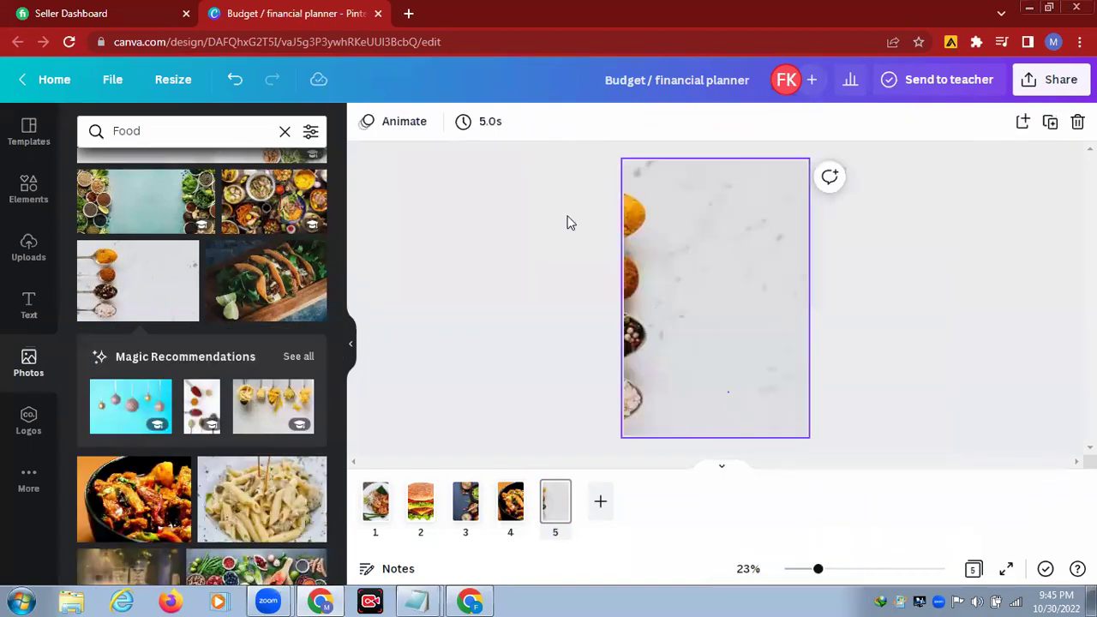
{"action": "left_click", "coordinate": [498, 127]}
{"action": "left_click_drag", "start_coordinate": [669, 346], "coordinate": [757, 362]}
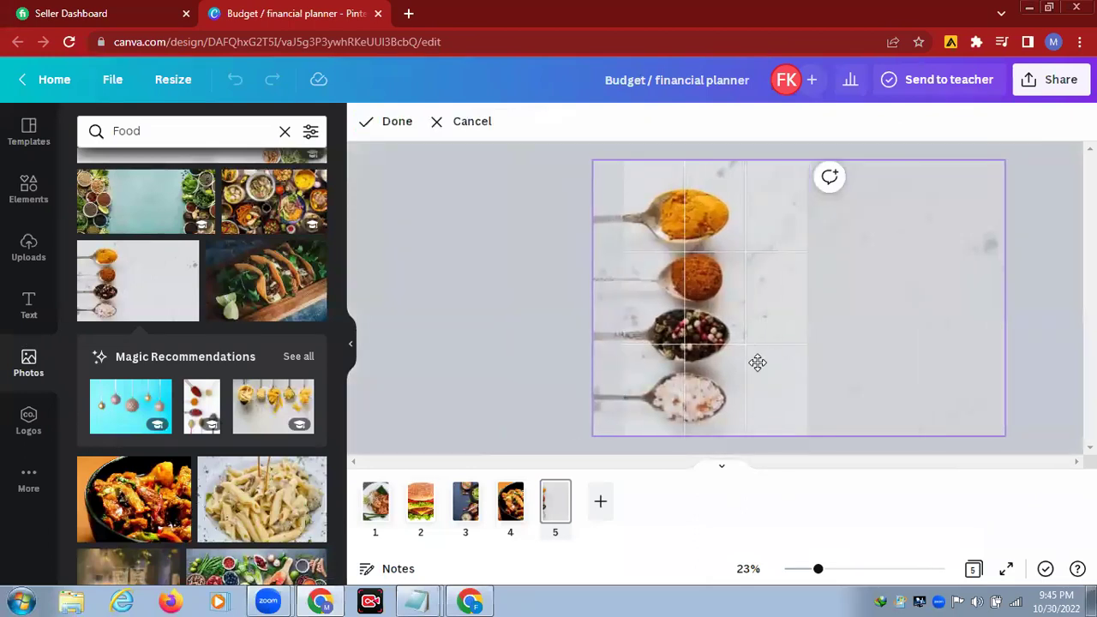
{"action": "left_click", "coordinate": [387, 124]}
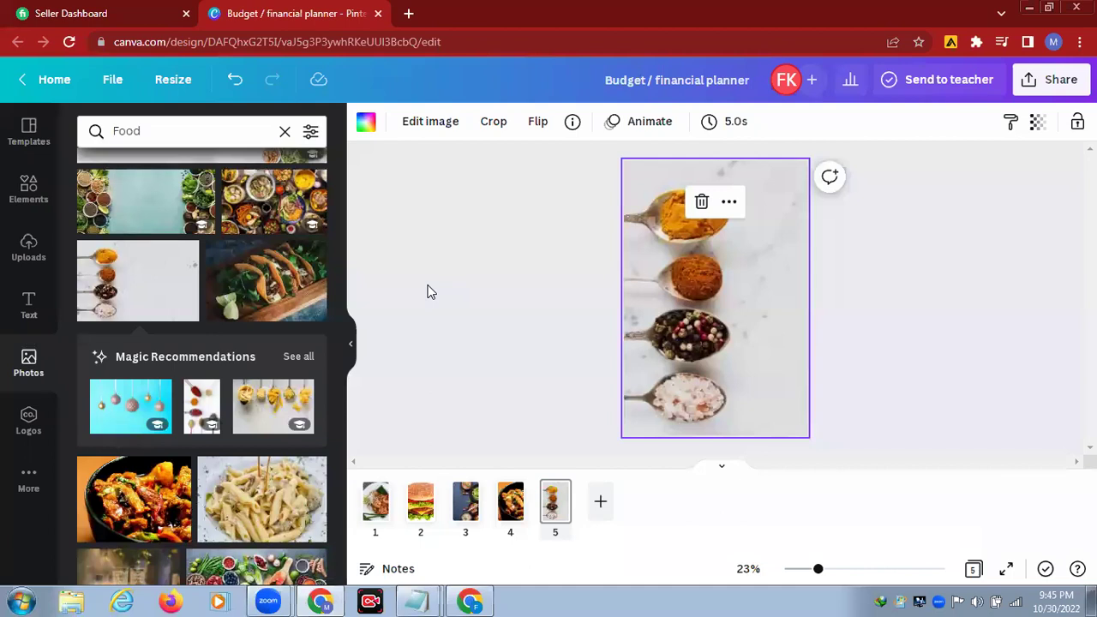
Step: Add a 'Healthy Food' heading to page 1's shrimp photo and move it near the top
{"action": "left_click", "coordinate": [376, 504]}
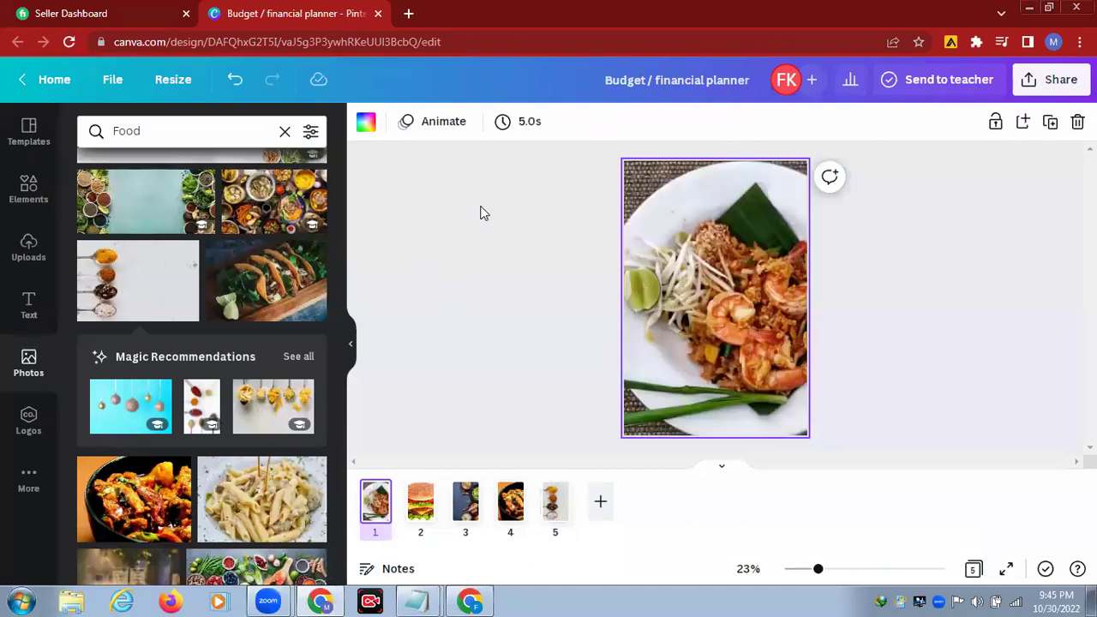
{"action": "left_click", "coordinate": [28, 306]}
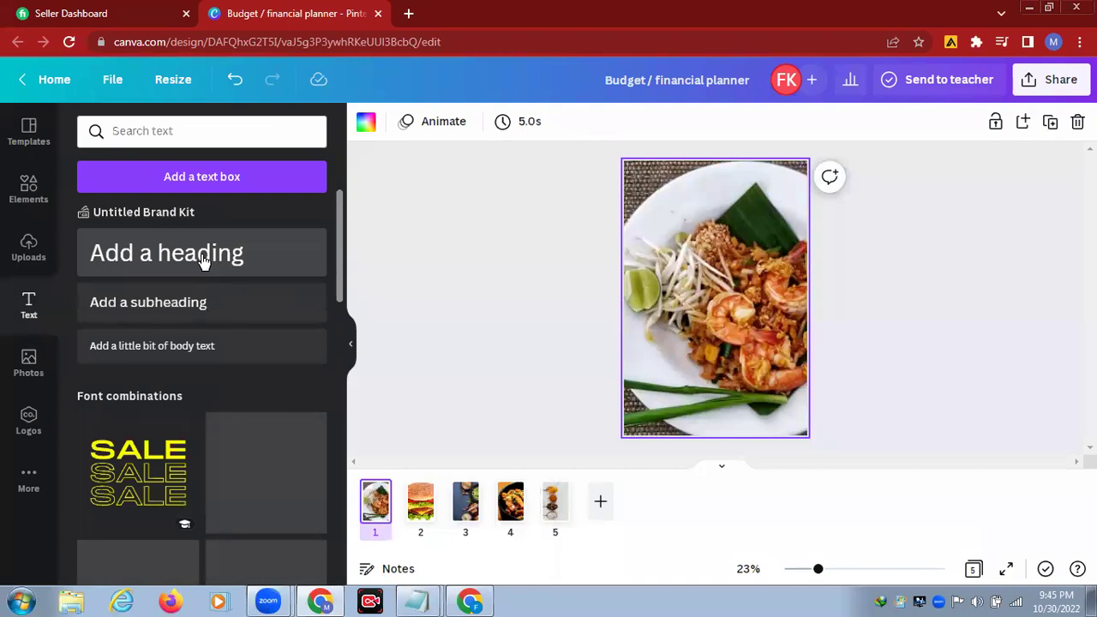
{"action": "left_click", "coordinate": [203, 257]}
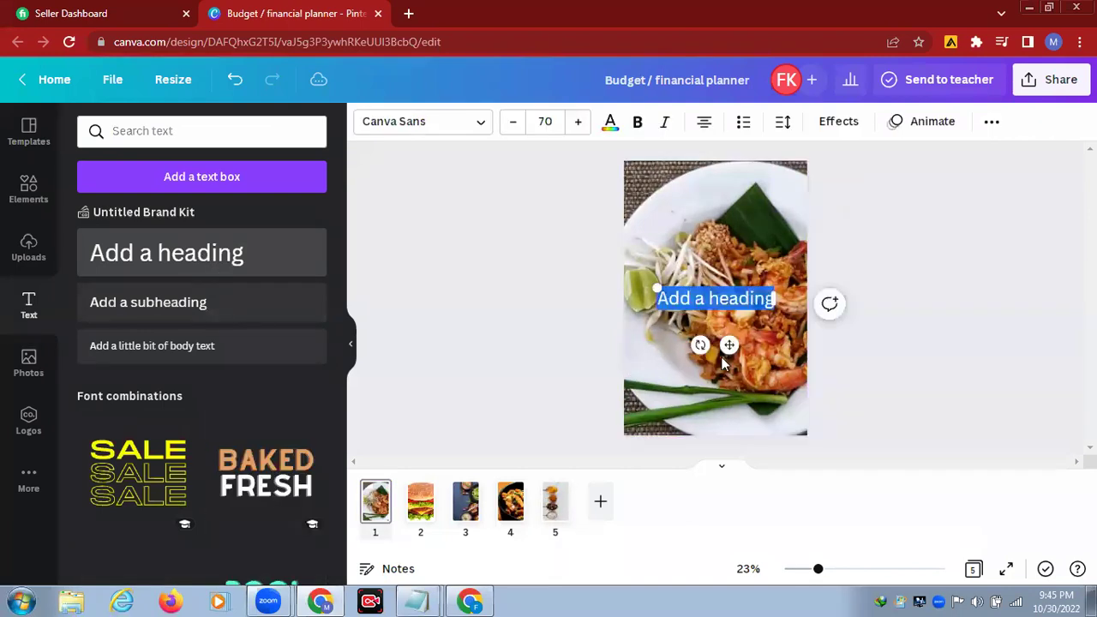
{"action": "key", "text": "BackSpace"}
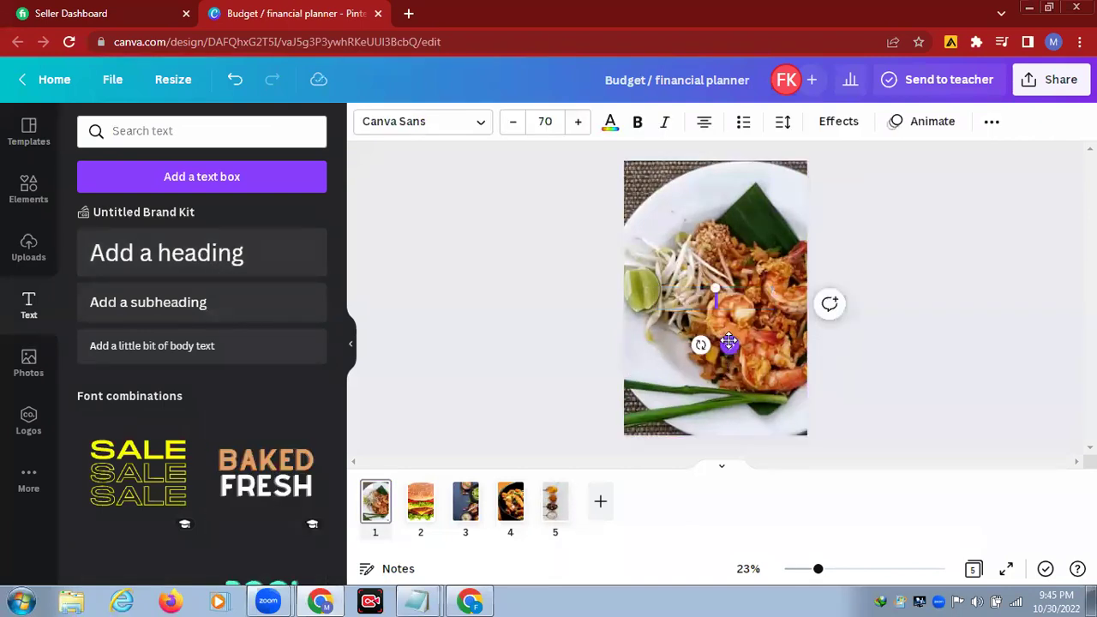
{"action": "type", "text": "Healthy"}
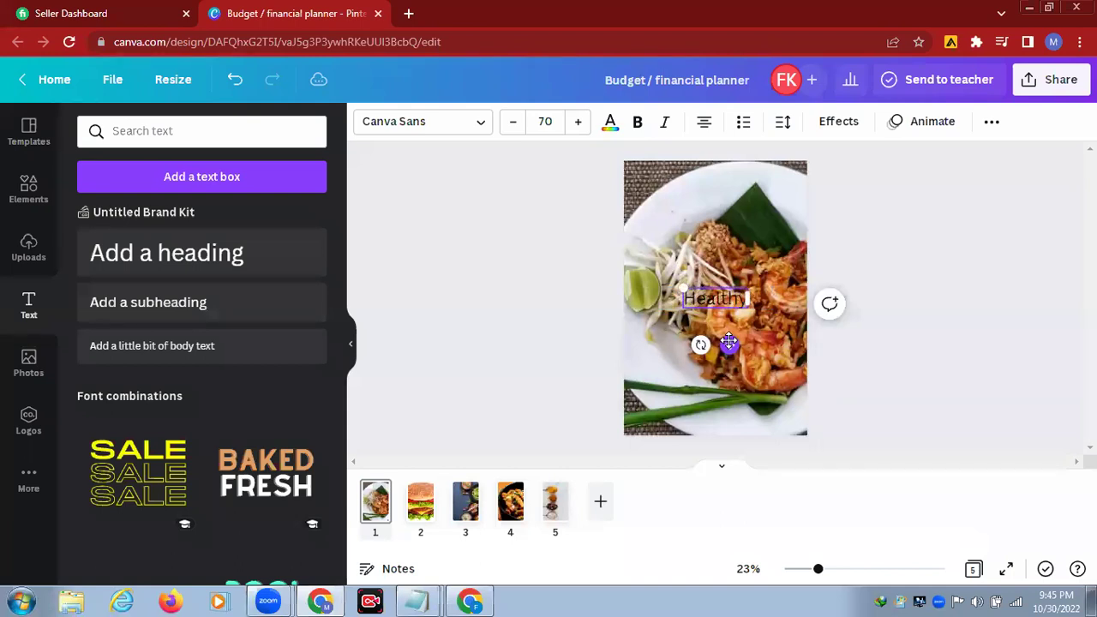
{"action": "type", "text": " F"}
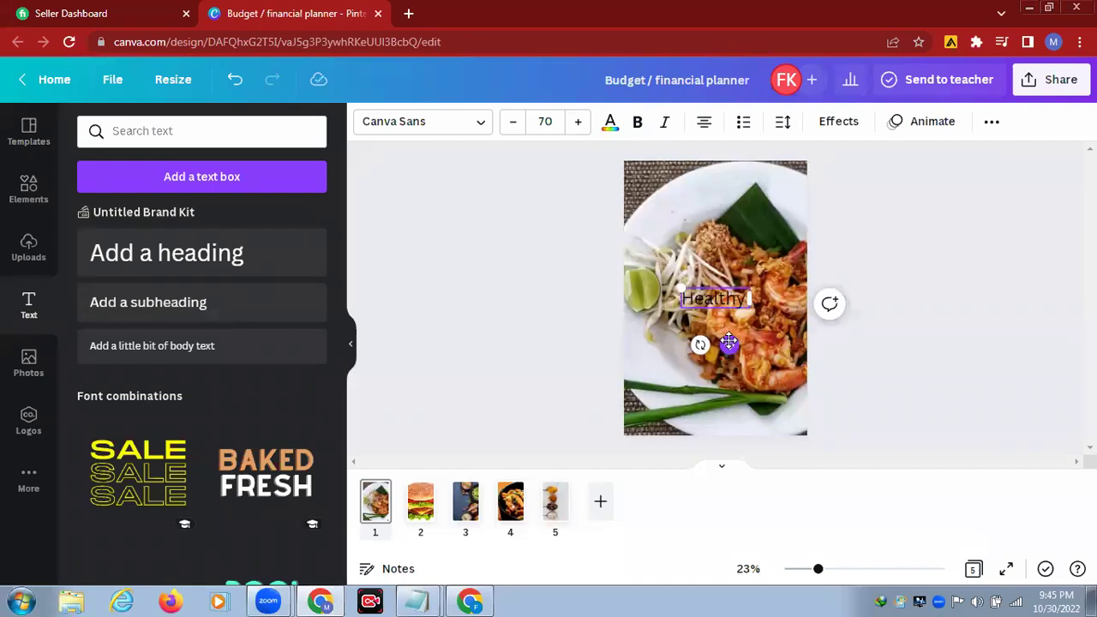
{"action": "type", "text": "oo"}
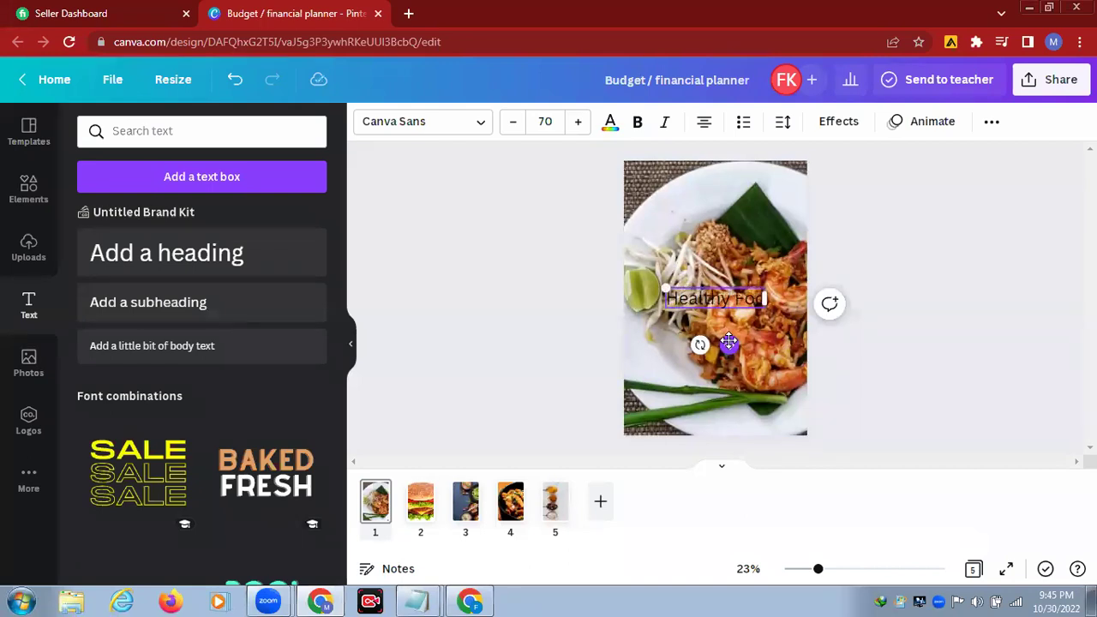
{"action": "type", "text": "d"}
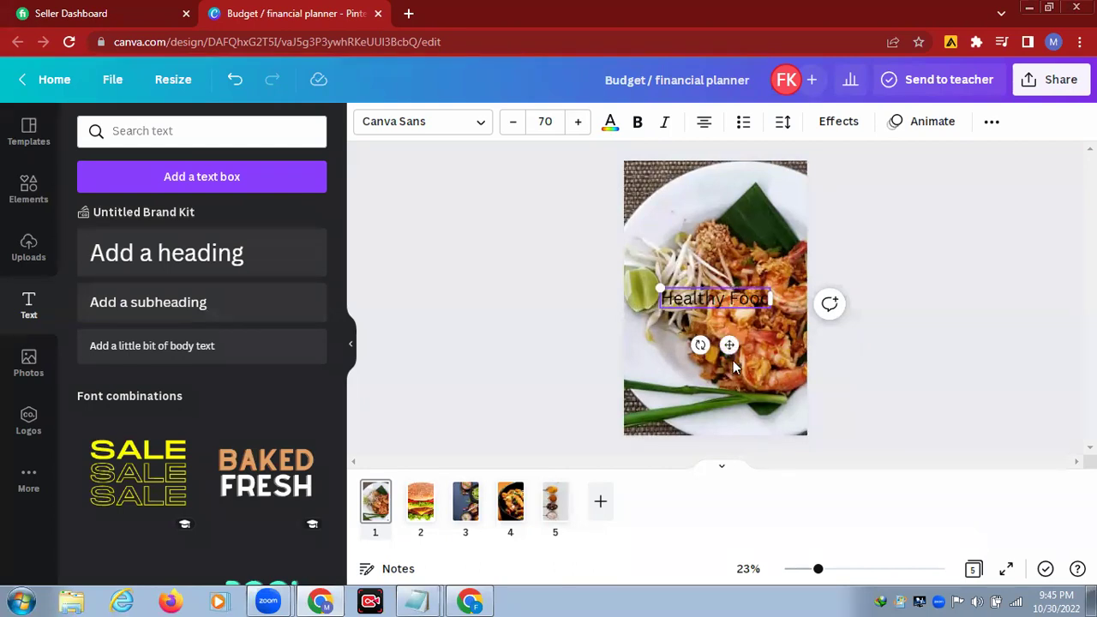
{"action": "mouse_move", "coordinate": [729, 343]}
{"action": "left_mouse_down"}
{"action": "mouse_move", "coordinate": [742, 226]}
{"action": "mouse_move", "coordinate": [732, 252]}
{"action": "left_mouse_up"}
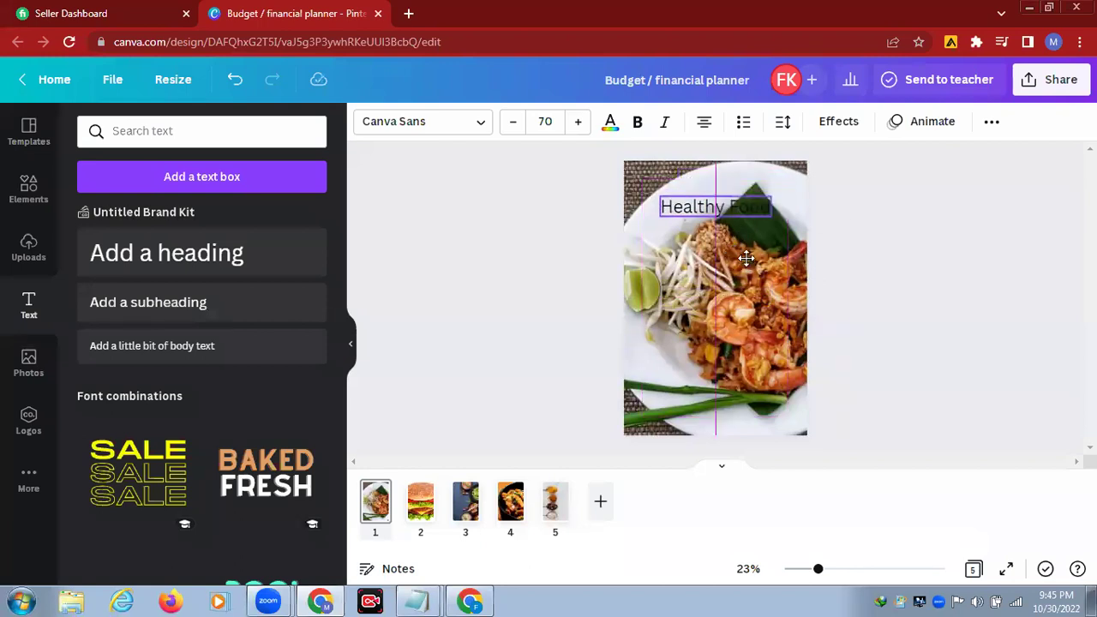
Step: Change the Healthy Food heading's font to TAN Aegean and open the Elements library
{"action": "left_click", "coordinate": [483, 127]}
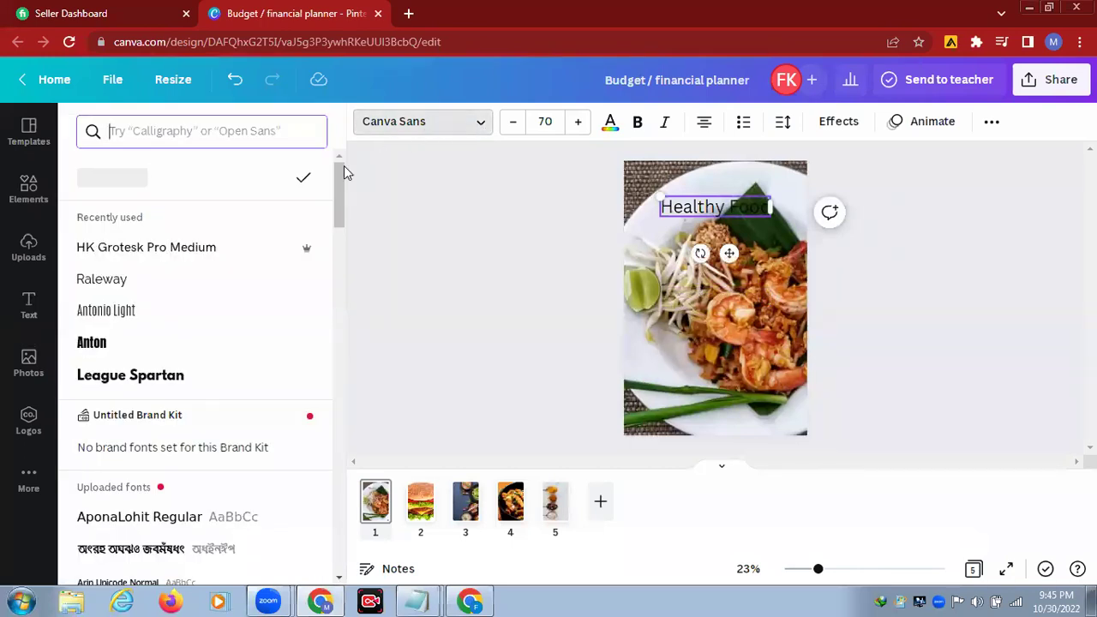
{"action": "left_click", "coordinate": [151, 290]}
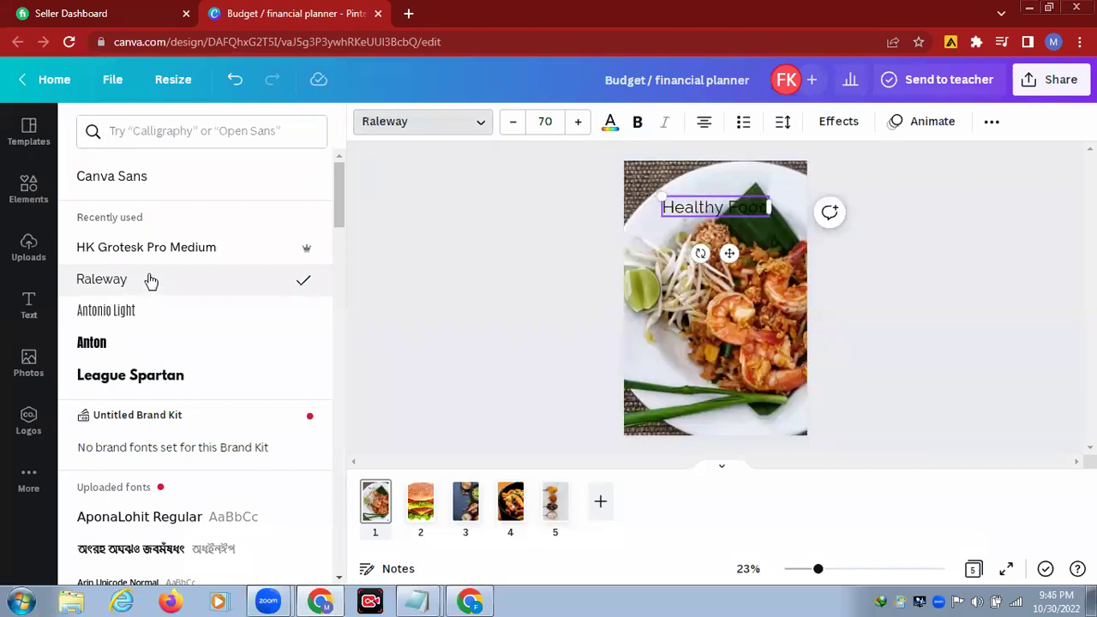
{"action": "left_click", "coordinate": [143, 135]}
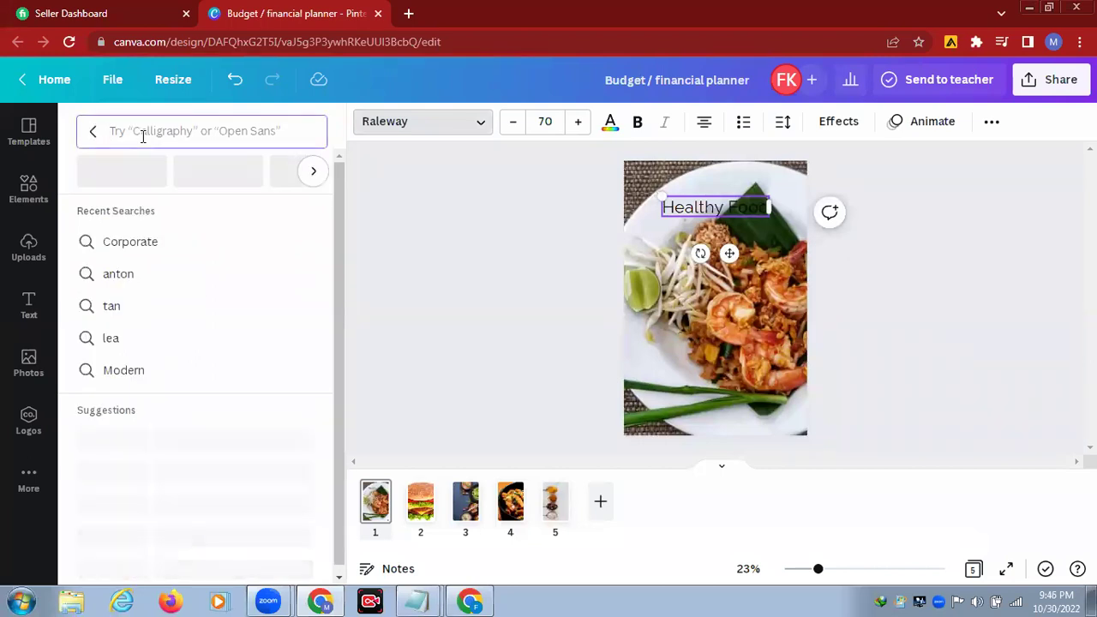
{"action": "type", "text": "tan"}
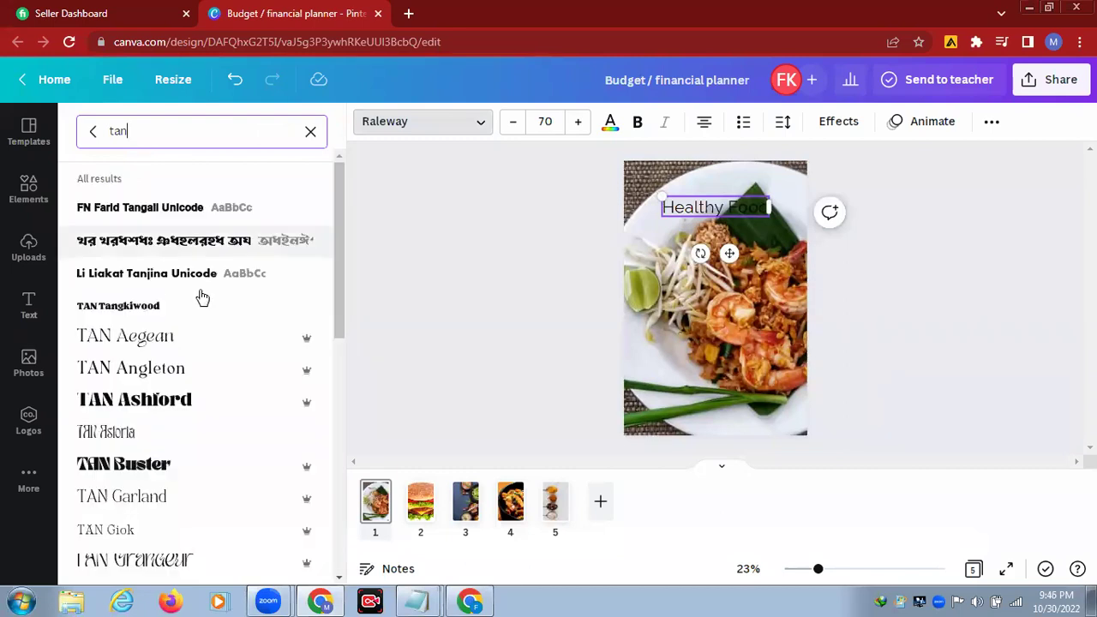
{"action": "left_click", "coordinate": [162, 339]}
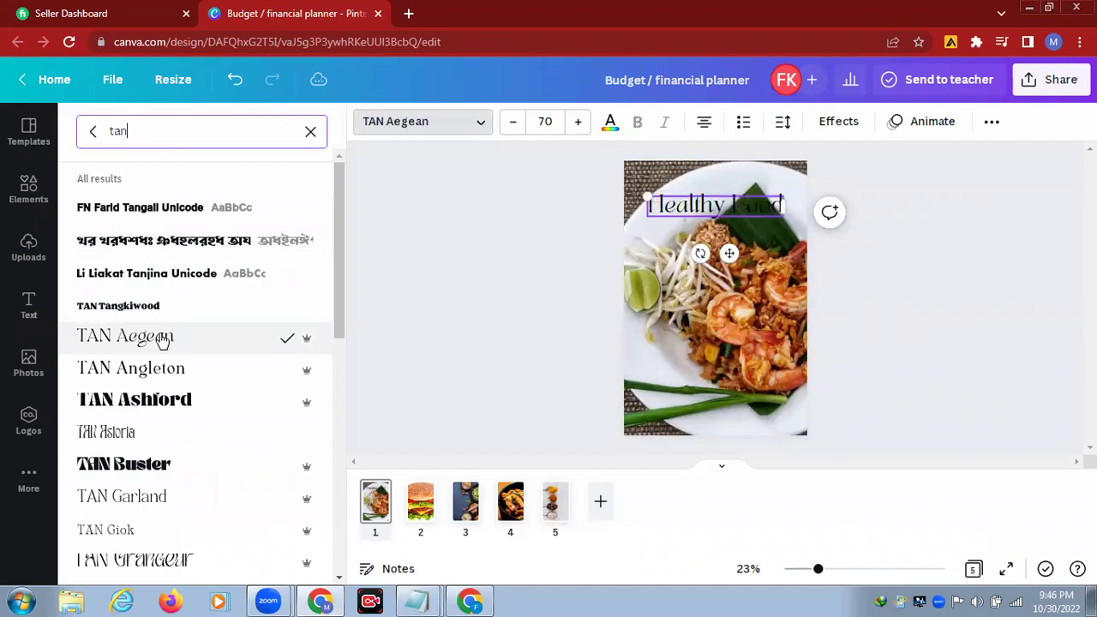
{"action": "left_click", "coordinate": [31, 200]}
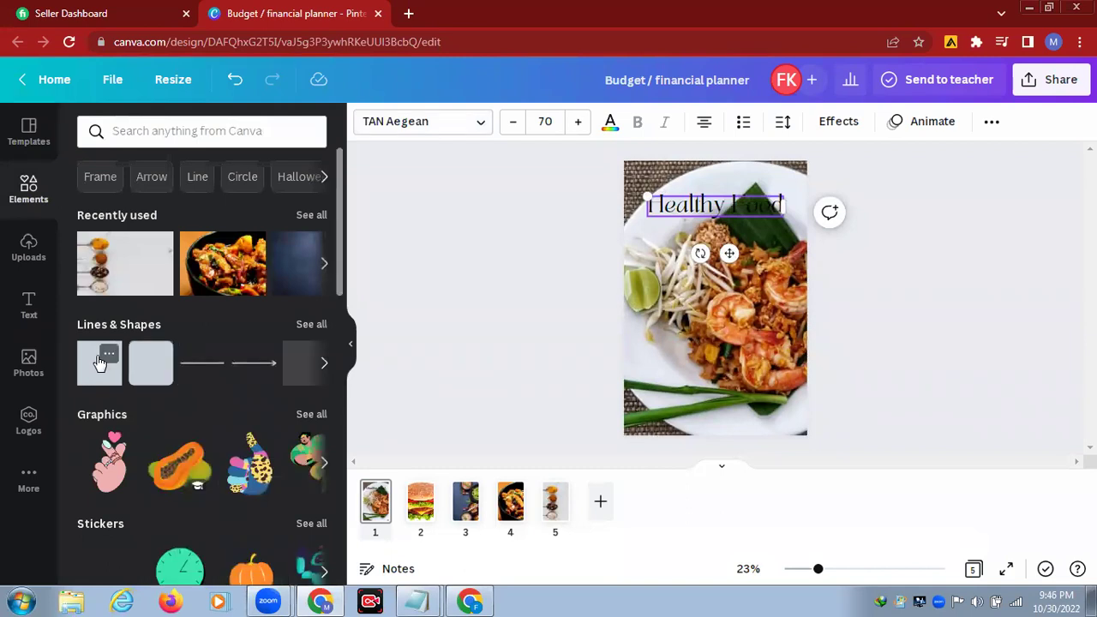
Step: Add a square, reshape it into an 800 × 217 rectangle behind the title, and open its colours
{"action": "left_click", "coordinate": [99, 364]}
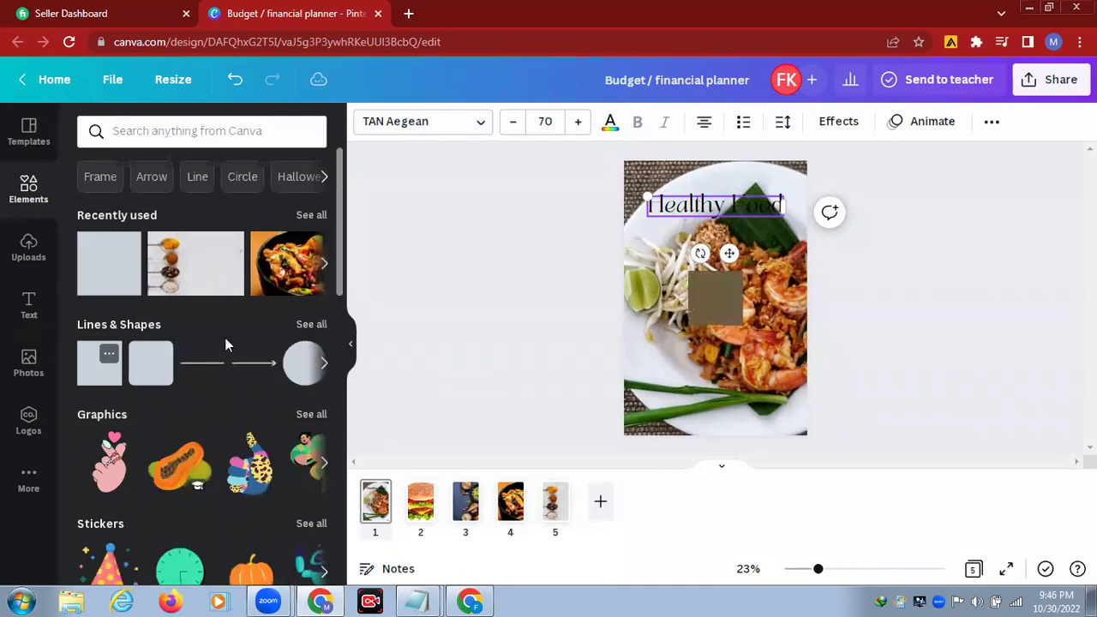
{"action": "left_click", "coordinate": [715, 324]}
{"action": "left_click_drag", "start_coordinate": [715, 326], "coordinate": [712, 307]}
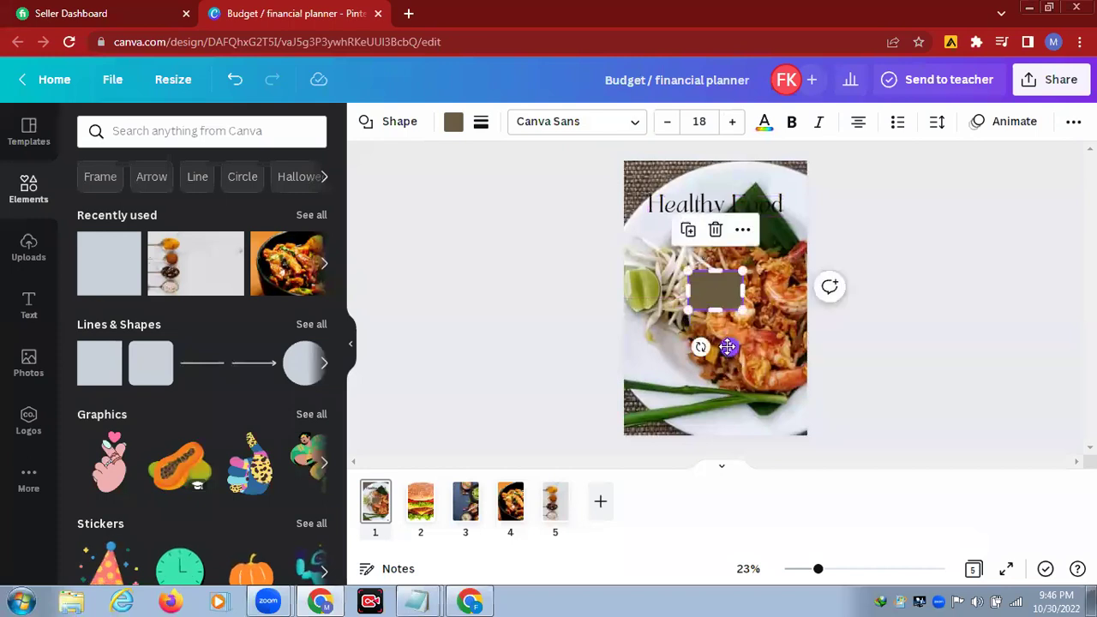
{"action": "left_click_drag", "start_coordinate": [643, 213], "coordinate": [681, 259]}
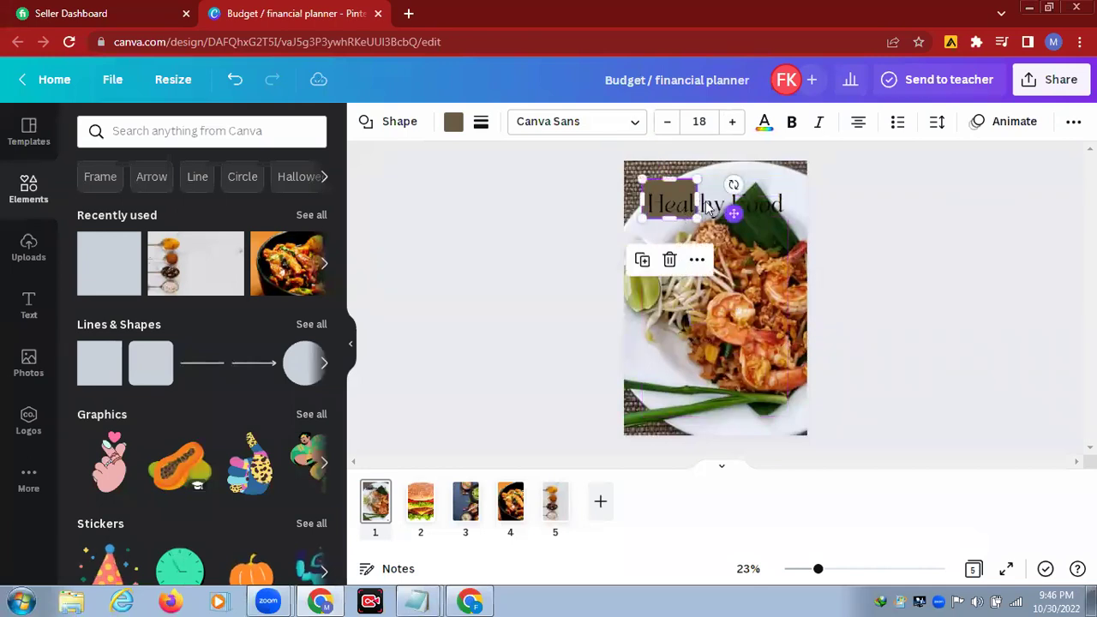
{"action": "left_click_drag", "start_coordinate": [769, 199], "coordinate": [797, 206]}
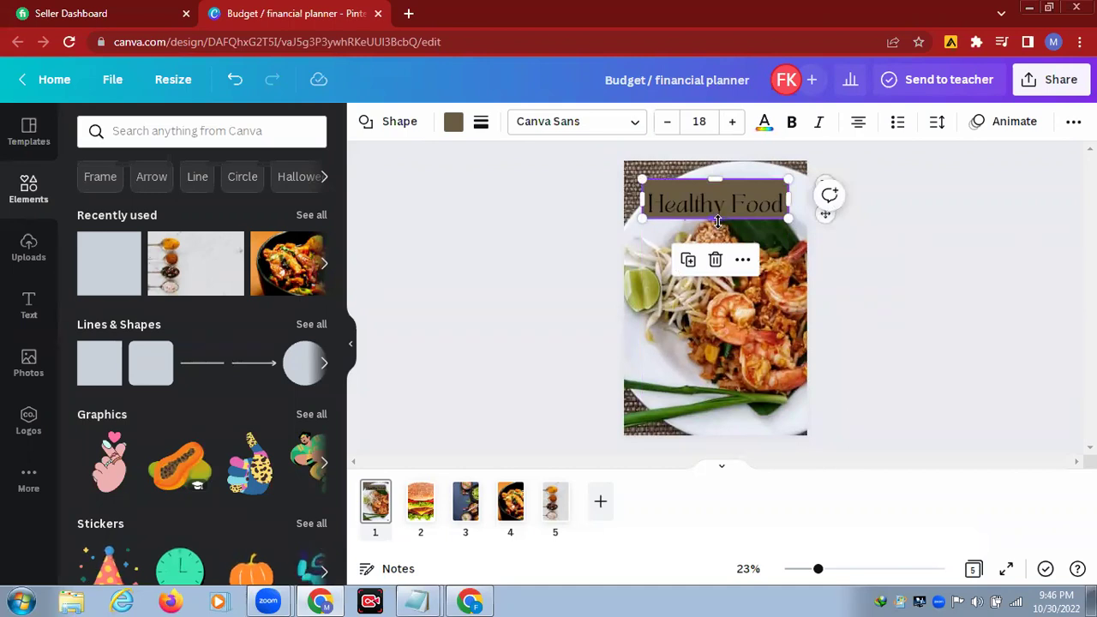
{"action": "left_click_drag", "start_coordinate": [717, 221], "coordinate": [719, 226]}
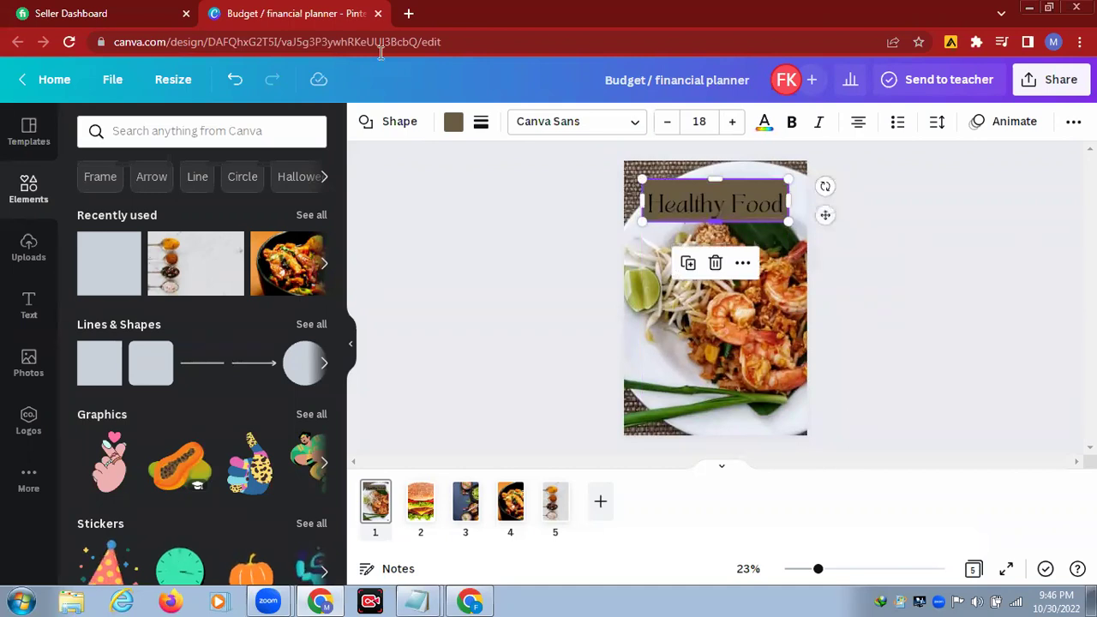
{"action": "left_click", "coordinate": [454, 125]}
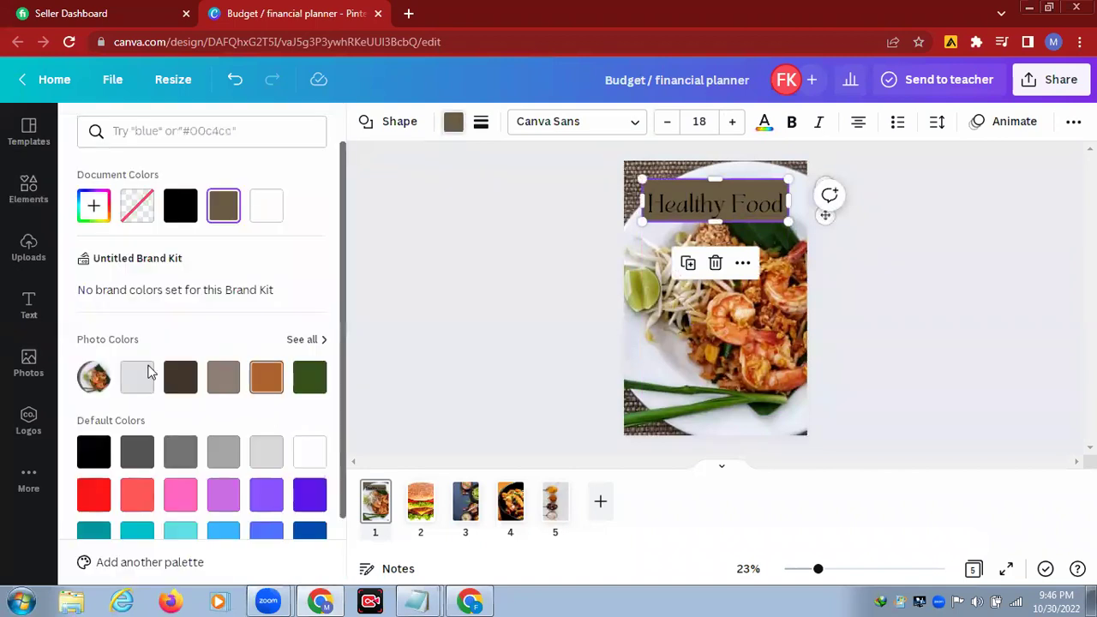
Step: Fill page 1's title rectangle with the light grey photo colour, then show burger page 2
{"action": "left_click", "coordinate": [139, 380]}
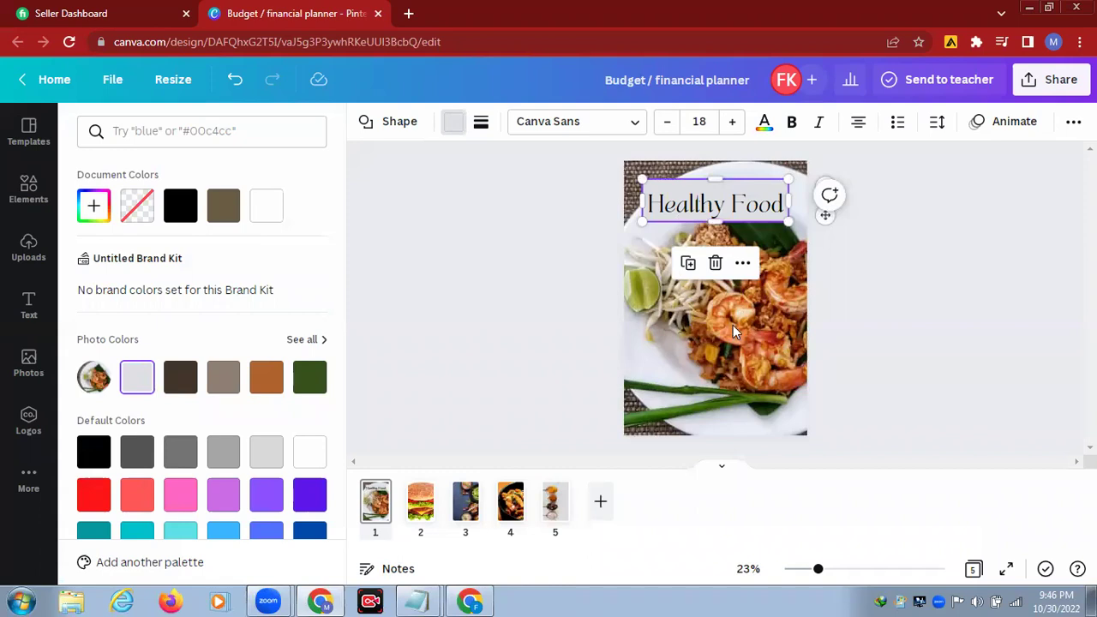
{"action": "left_click", "coordinate": [420, 512]}
Step: Copy the Healthy Food title from page 1
{"action": "left_click", "coordinate": [375, 497]}
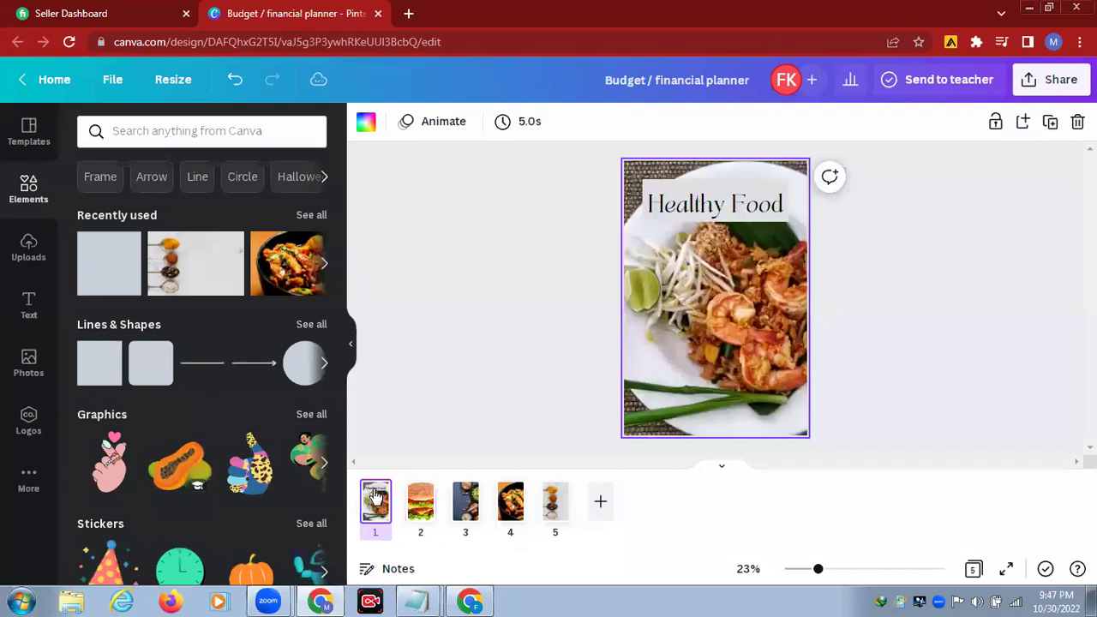
{"action": "right_click", "coordinate": [717, 211]}
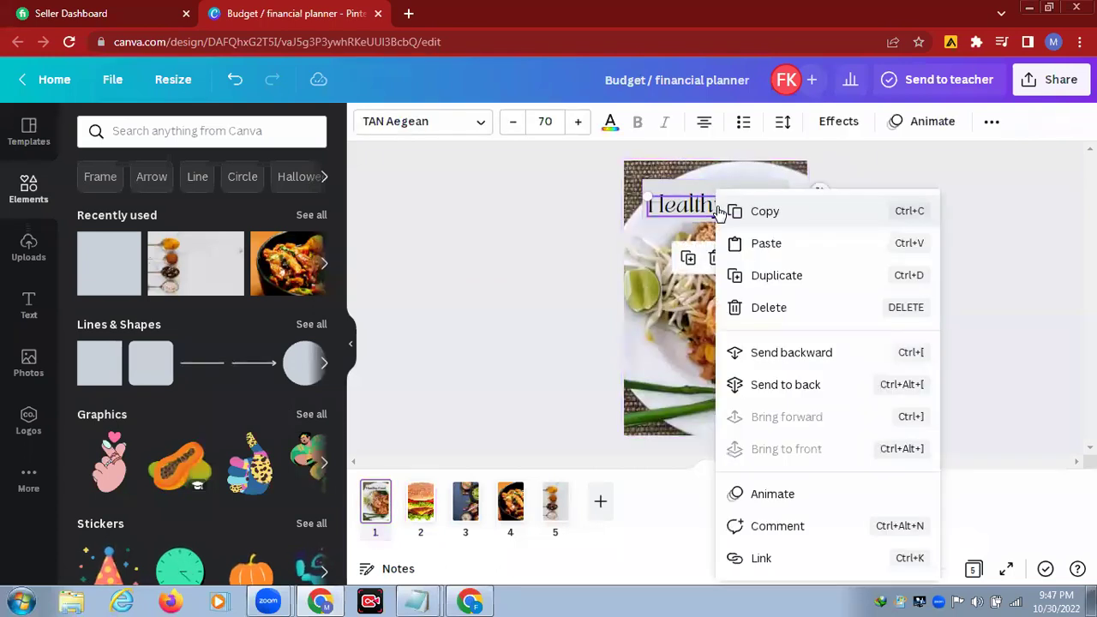
{"action": "left_click", "coordinate": [766, 214]}
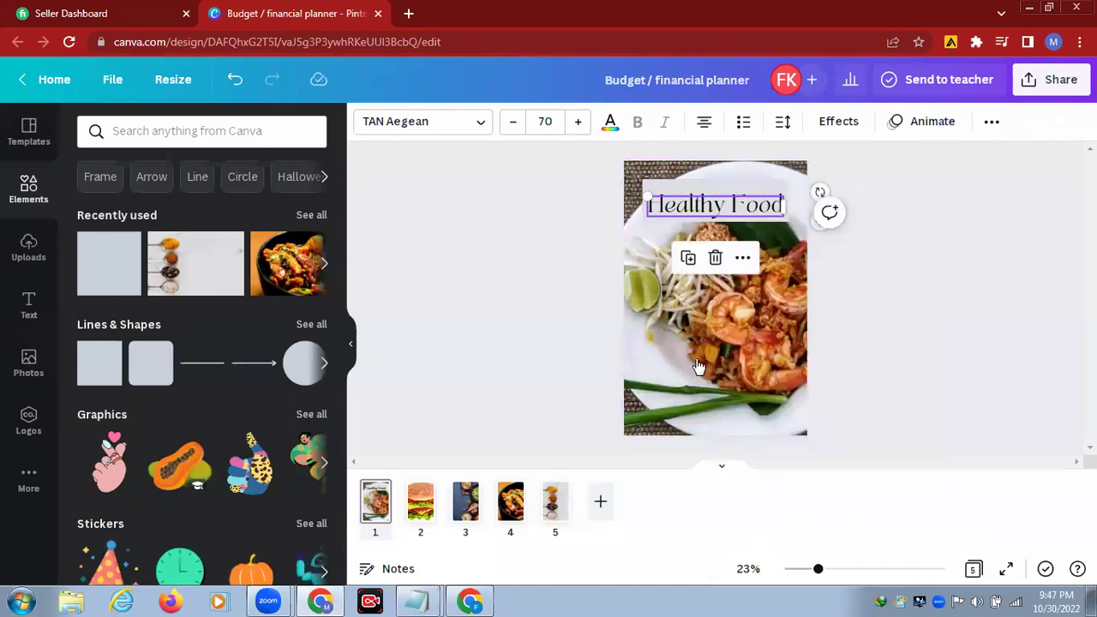
Step: Paste the Healthy Food title onto the burger page 2 and page 3
{"action": "left_click", "coordinate": [425, 508]}
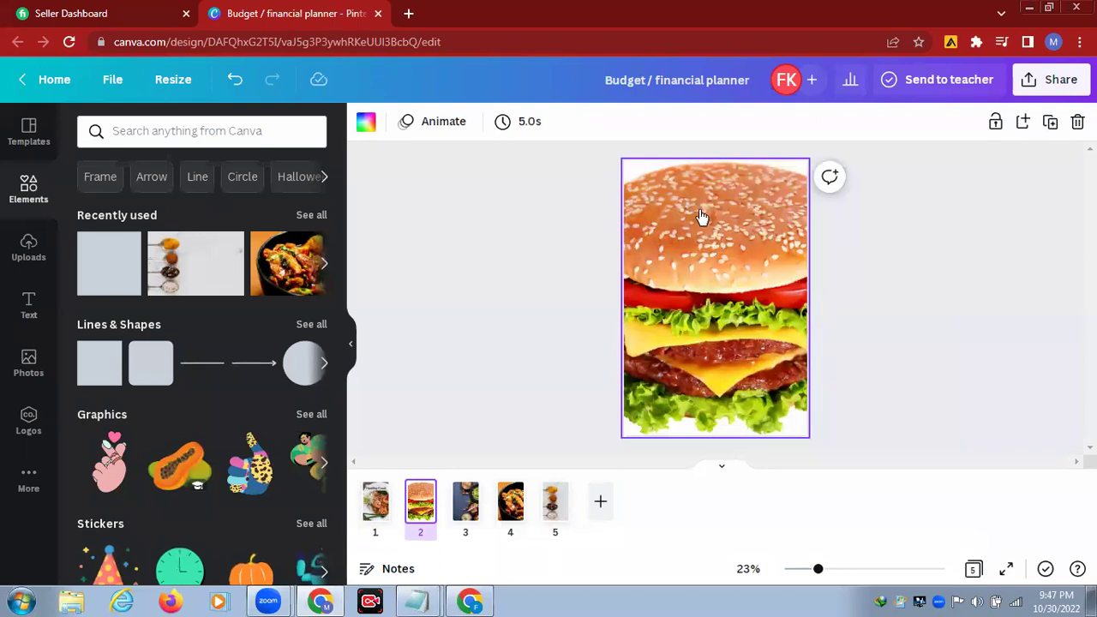
{"action": "right_click", "coordinate": [702, 213]}
{"action": "left_click", "coordinate": [746, 264]}
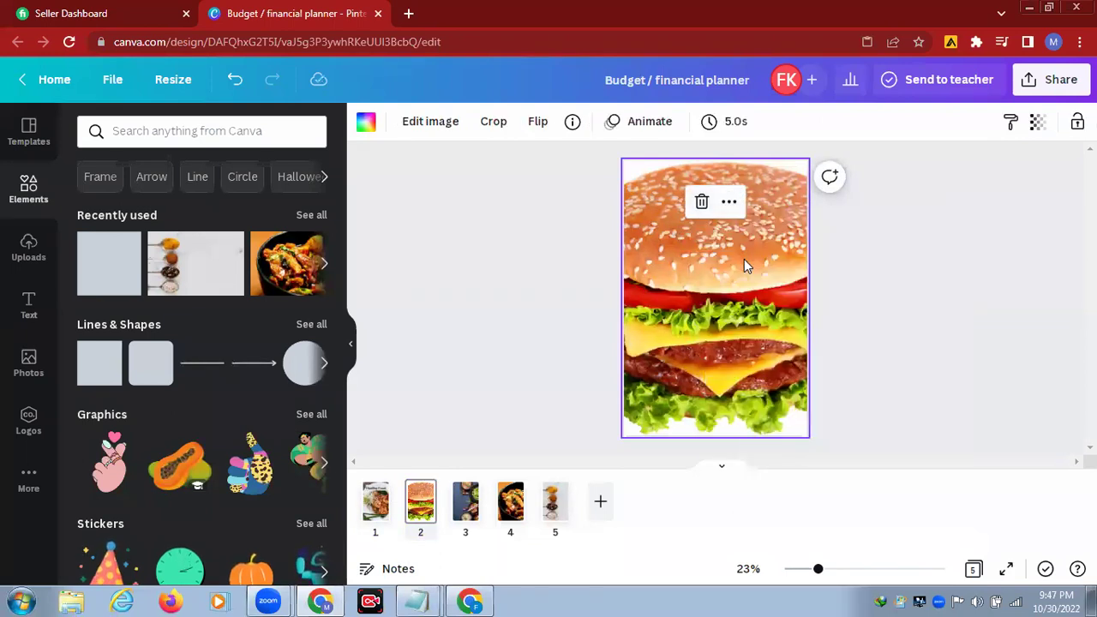
{"action": "left_click", "coordinate": [465, 507]}
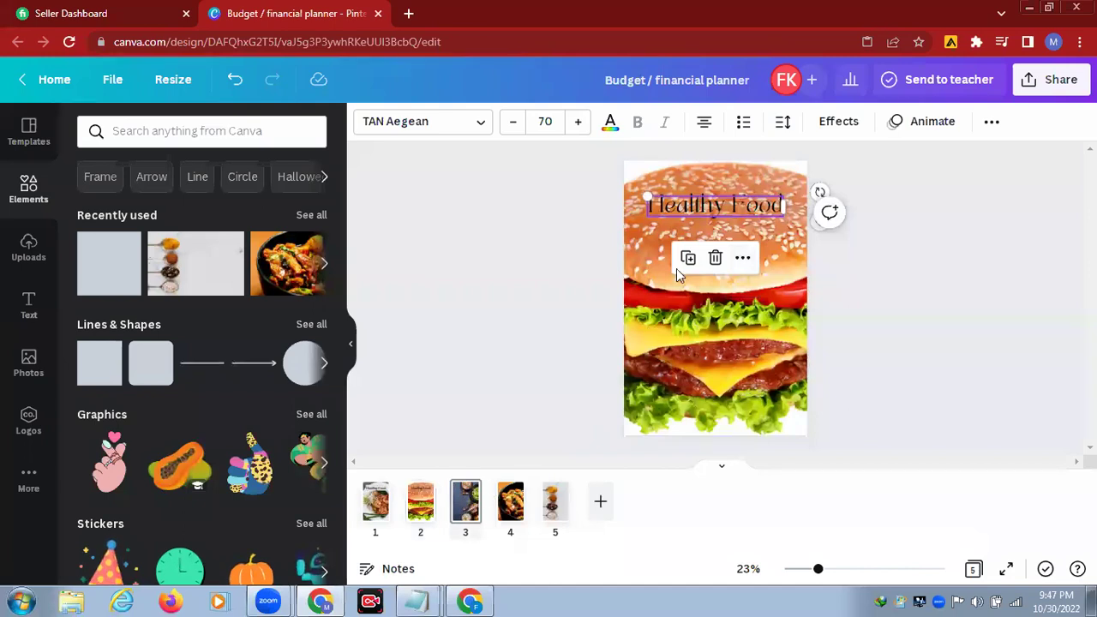
{"action": "right_click", "coordinate": [677, 268]}
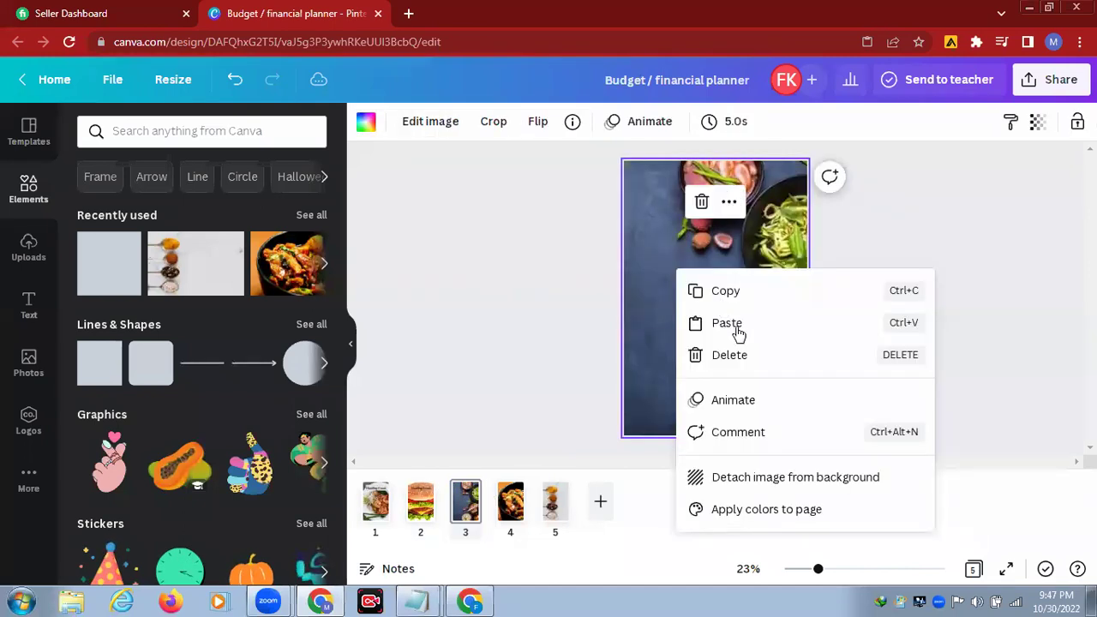
{"action": "left_click", "coordinate": [727, 323]}
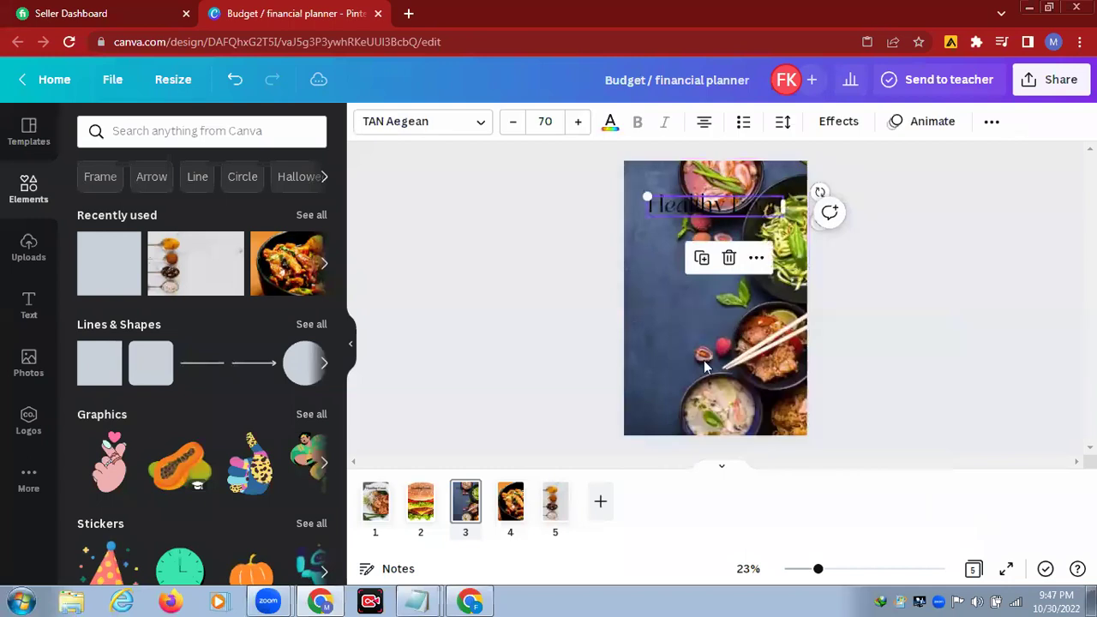
Step: Paste the title onto page 4 and the spices page 5, then return to page 2
{"action": "left_click", "coordinate": [512, 503]}
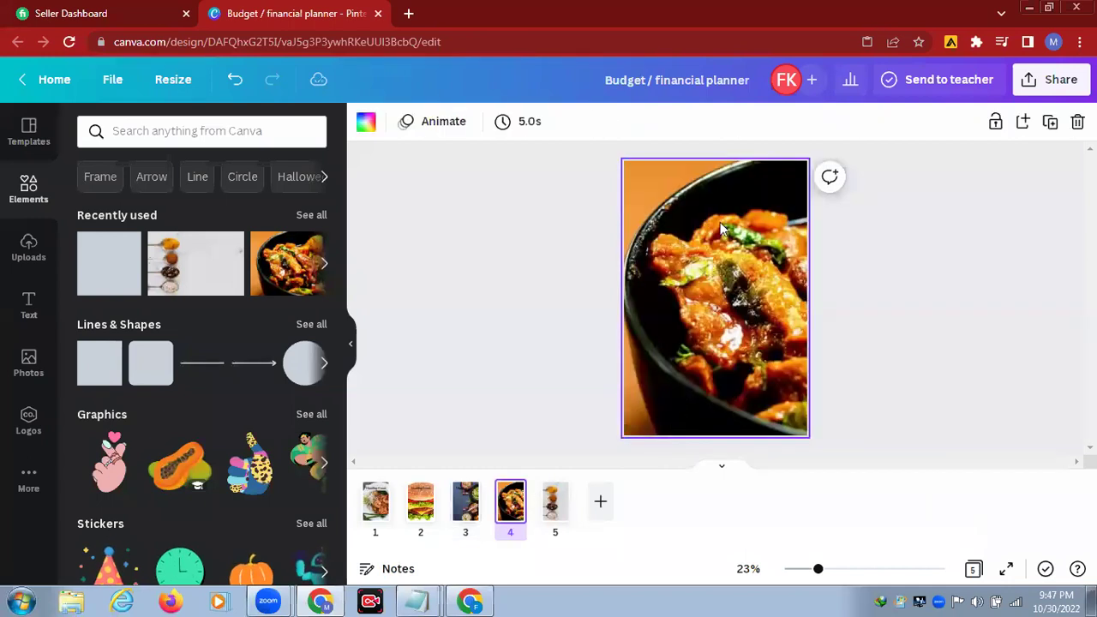
{"action": "right_click", "coordinate": [703, 211]}
{"action": "left_click", "coordinate": [755, 265]}
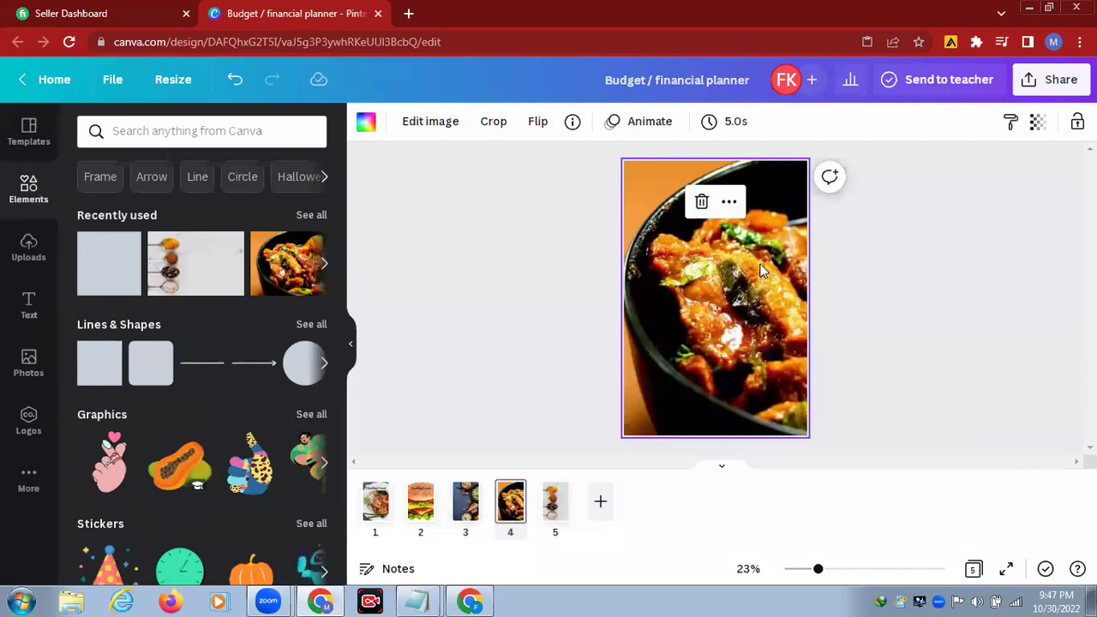
{"action": "left_click", "coordinate": [555, 506]}
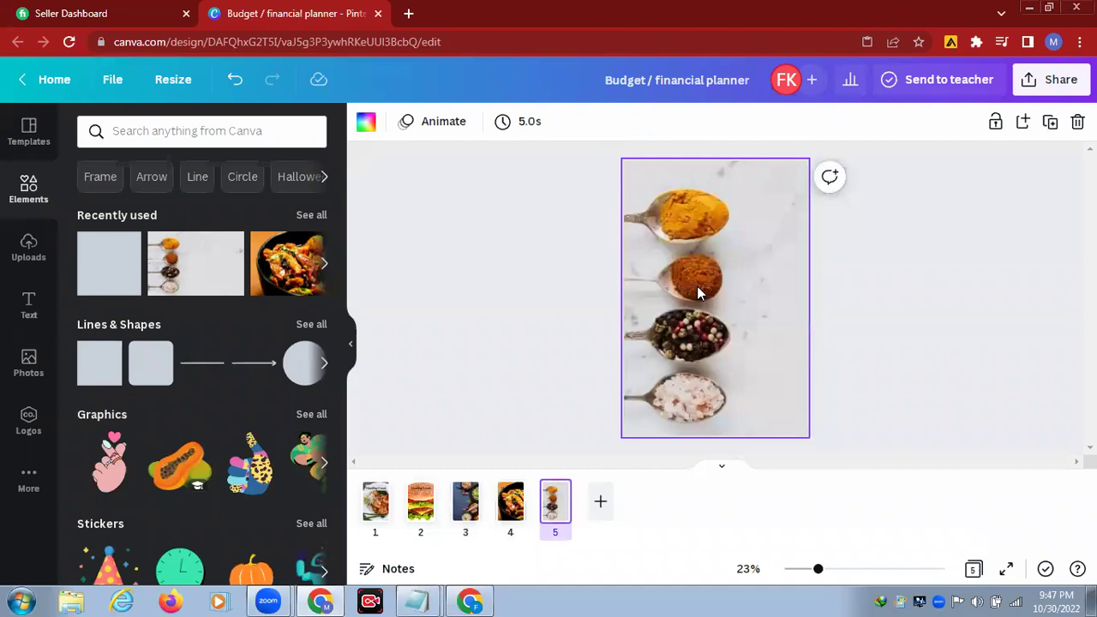
{"action": "right_click", "coordinate": [697, 293]}
{"action": "left_click", "coordinate": [742, 342]}
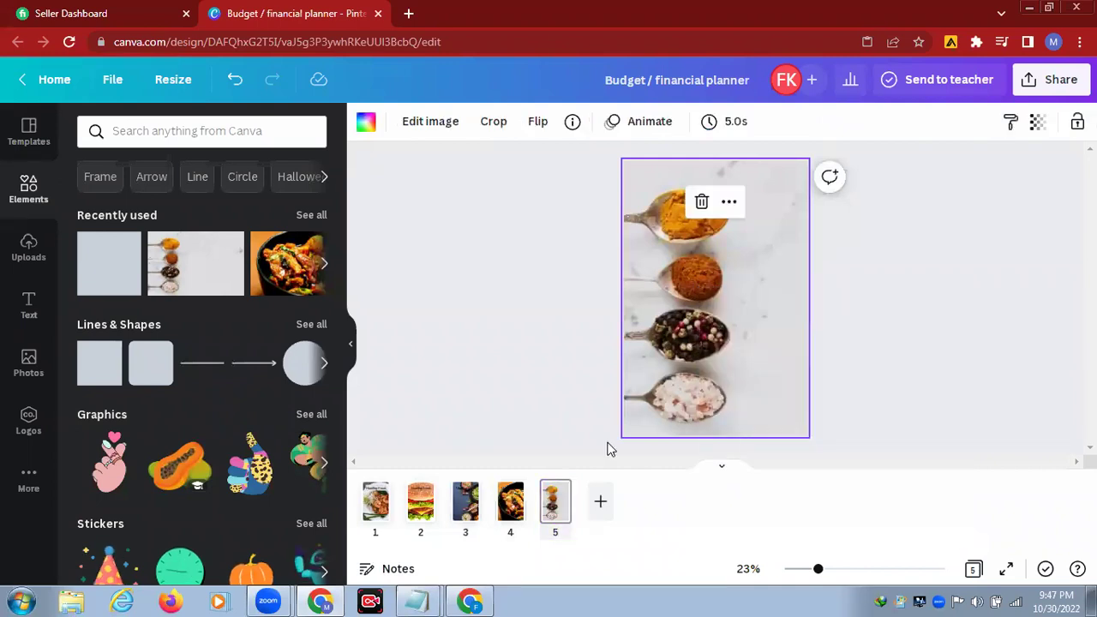
{"action": "left_click", "coordinate": [375, 505]}
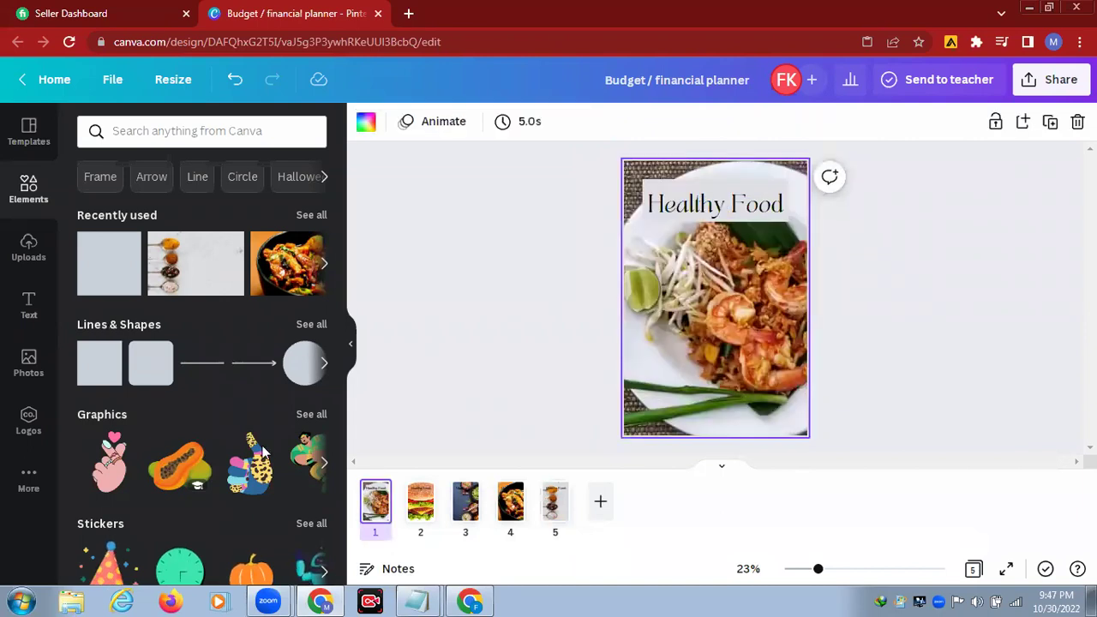
{"action": "left_click", "coordinate": [427, 510]}
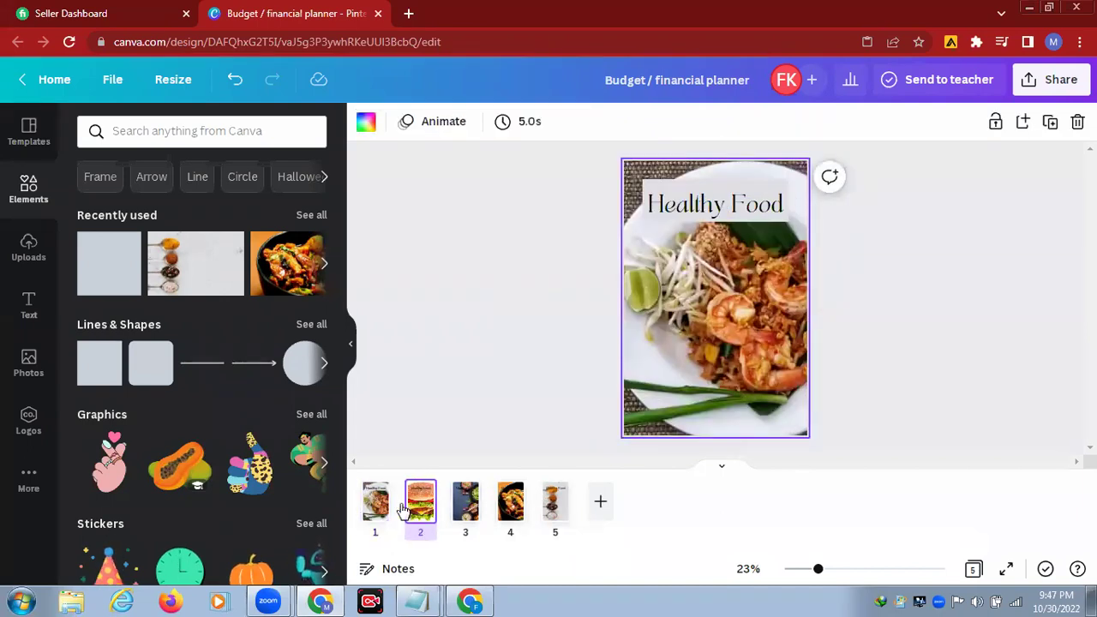
Step: Add a square over page 2's Healthy Food heading and fill it dark red
{"action": "left_click", "coordinate": [116, 289]}
{"action": "mouse_move", "coordinate": [709, 297]}
{"action": "left_mouse_down"}
{"action": "mouse_move", "coordinate": [663, 192]}
{"action": "mouse_move", "coordinate": [797, 217]}
{"action": "left_mouse_up"}
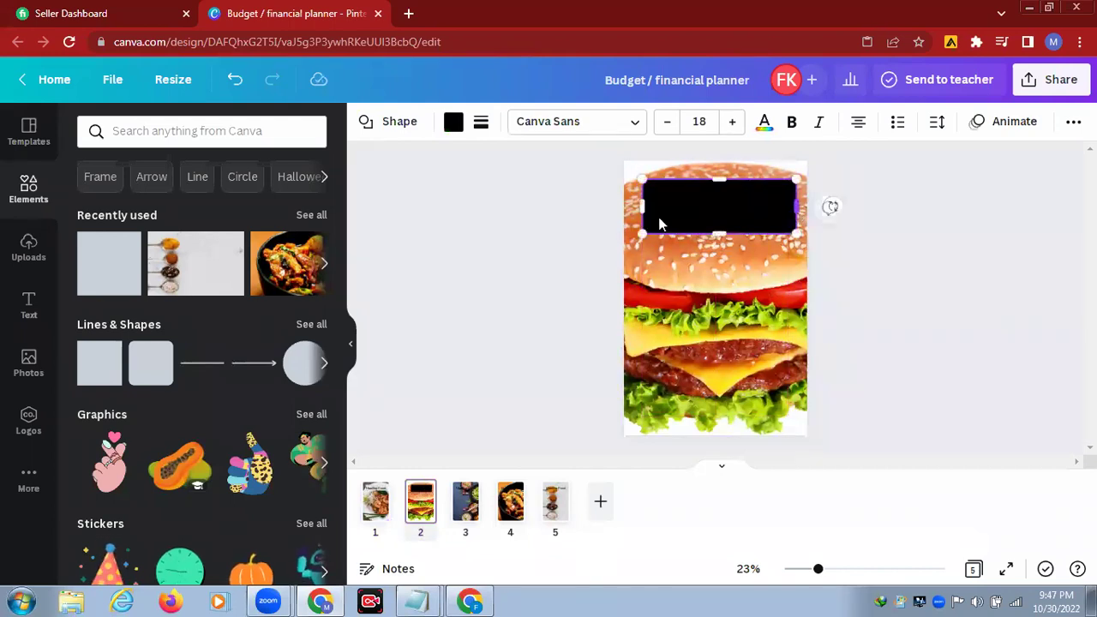
{"action": "left_click", "coordinate": [455, 125]}
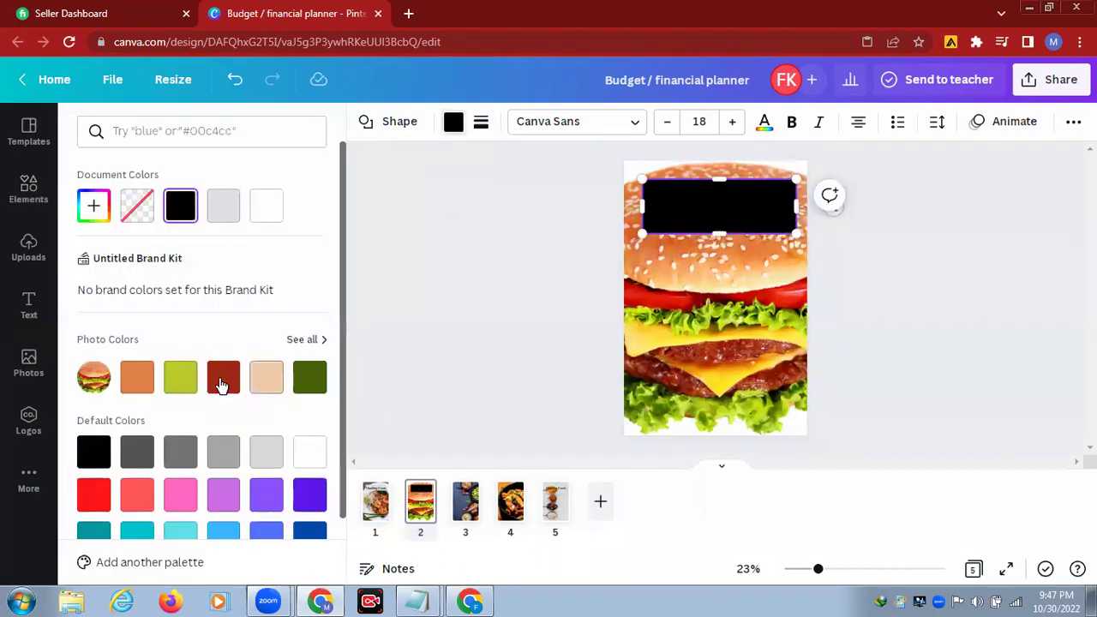
{"action": "left_click", "coordinate": [227, 380]}
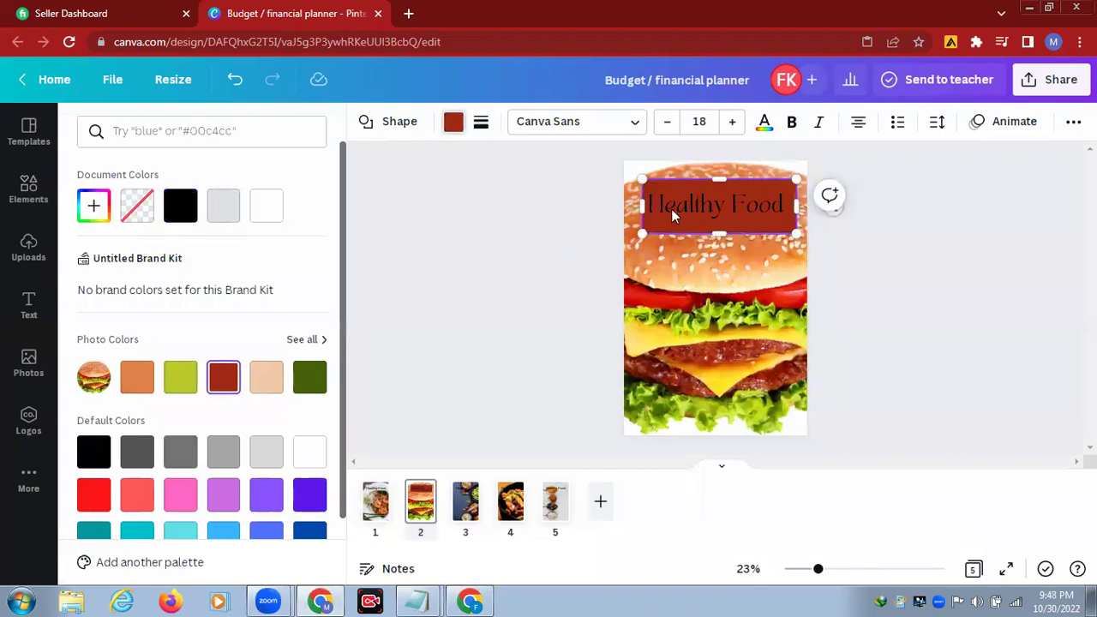
Step: Make page 2's Healthy Food heading text white
{"action": "key", "text": "Tab"}
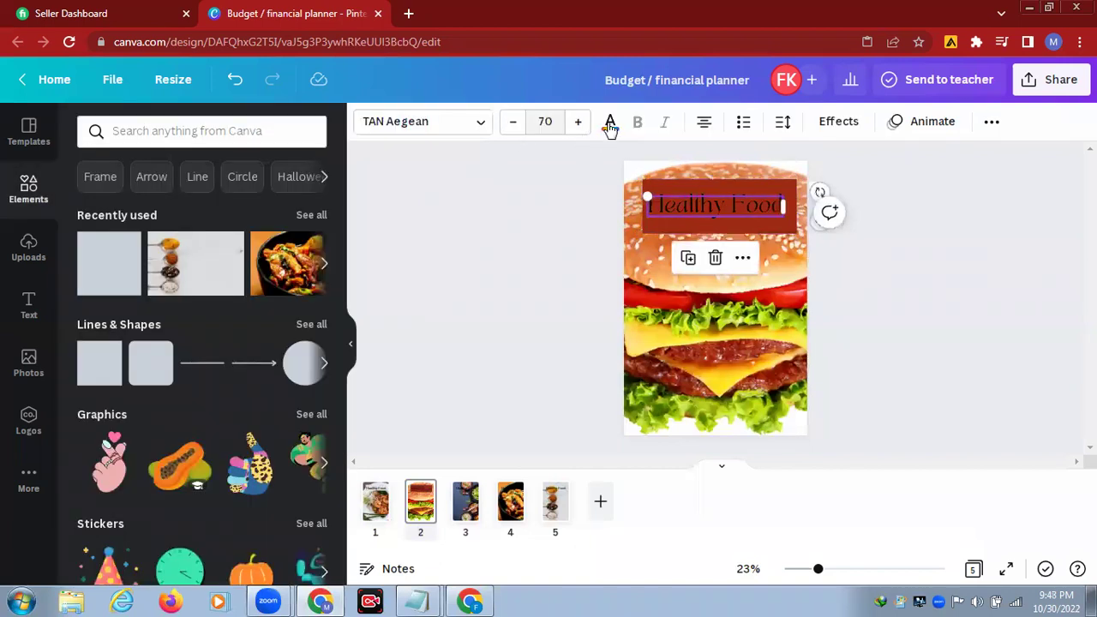
{"action": "left_click", "coordinate": [610, 125]}
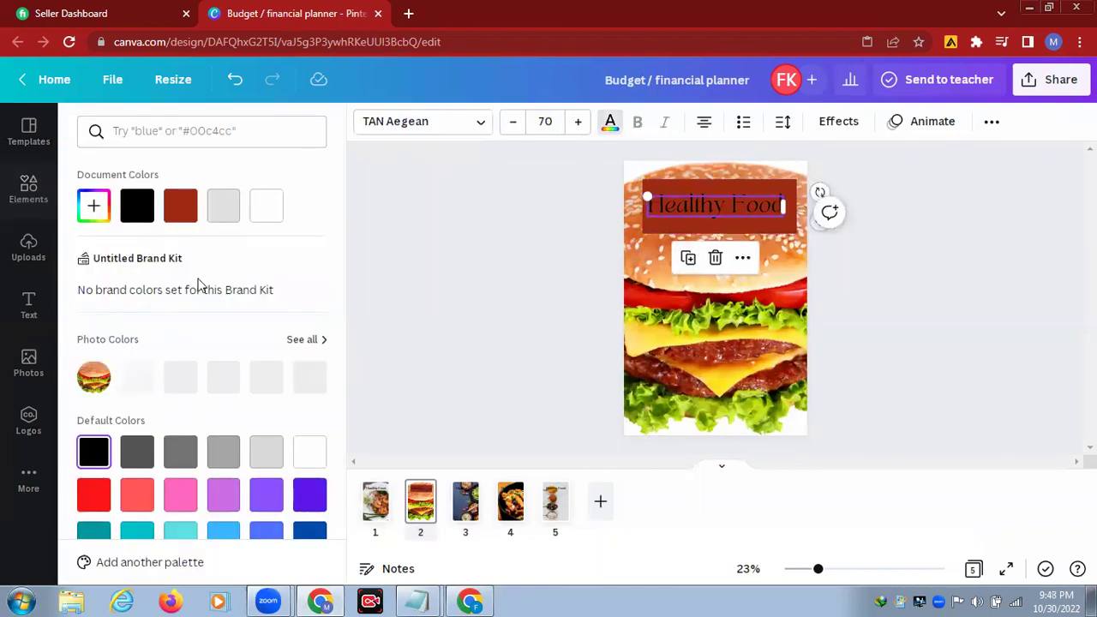
{"action": "left_click", "coordinate": [272, 215]}
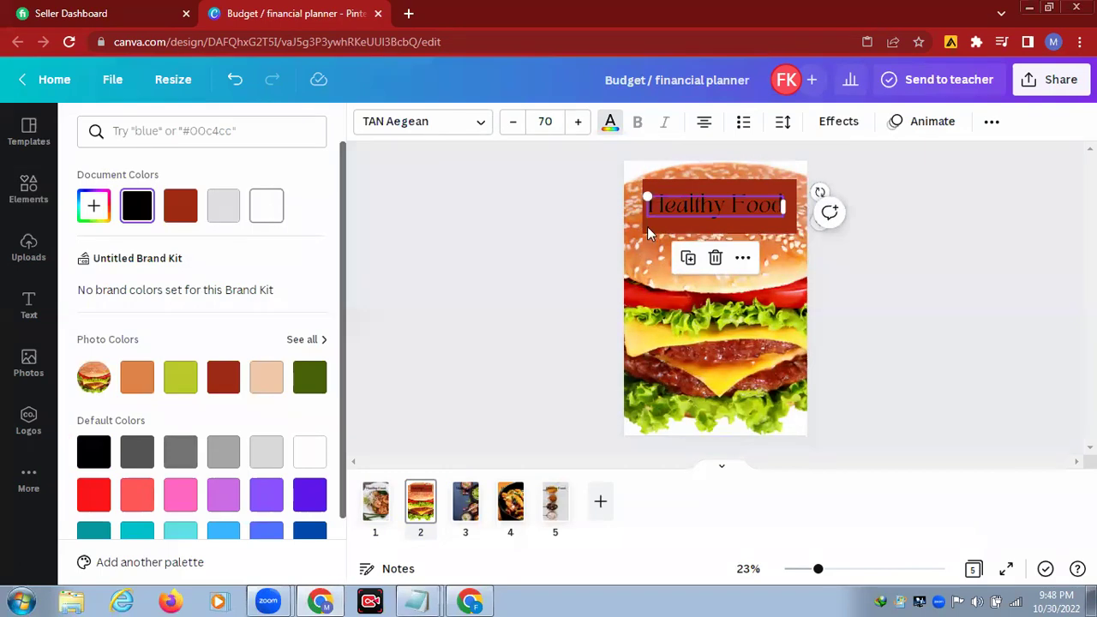
Step: Resize the brick-red rectangle behind the heading to about 800 × 221
{"action": "left_click", "coordinate": [688, 233]}
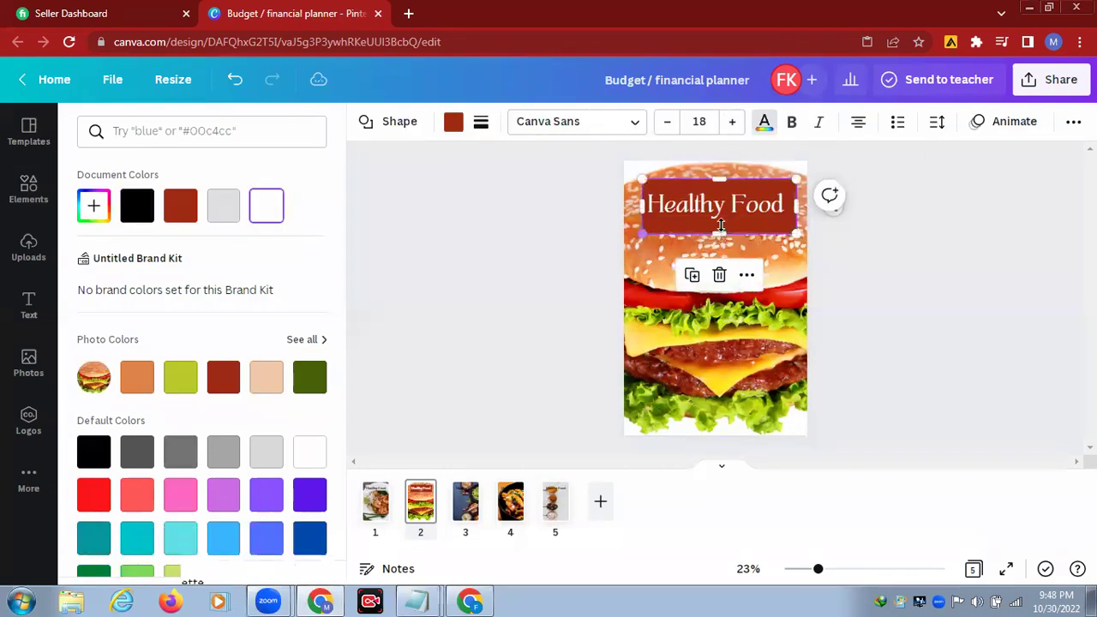
{"action": "left_click_drag", "start_coordinate": [716, 177], "coordinate": [719, 186]}
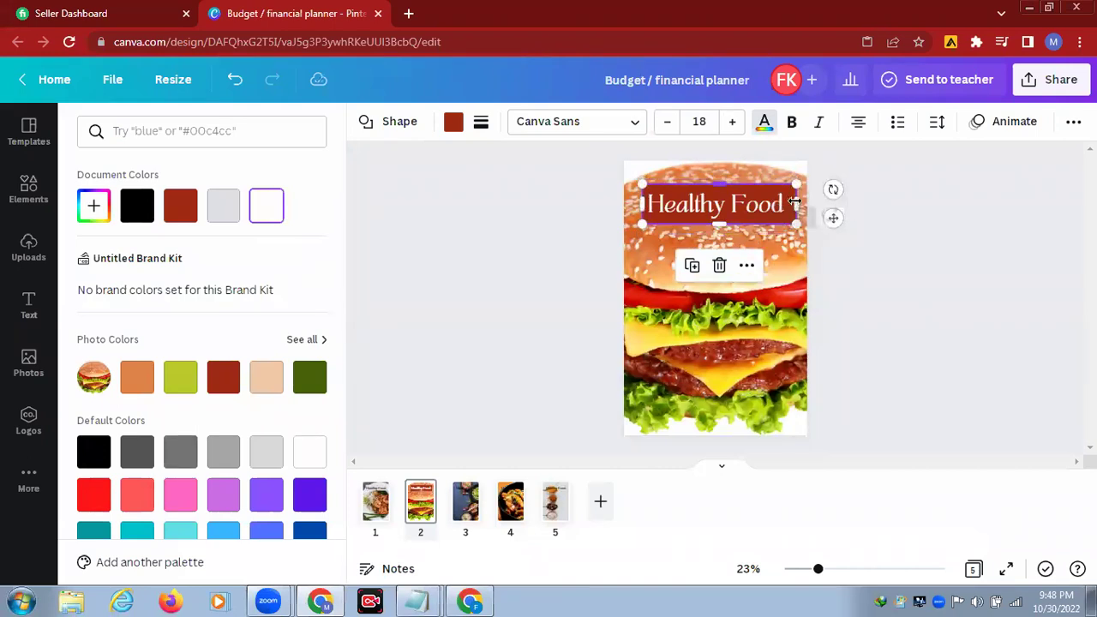
{"action": "left_click_drag", "start_coordinate": [788, 203], "coordinate": [788, 203]}
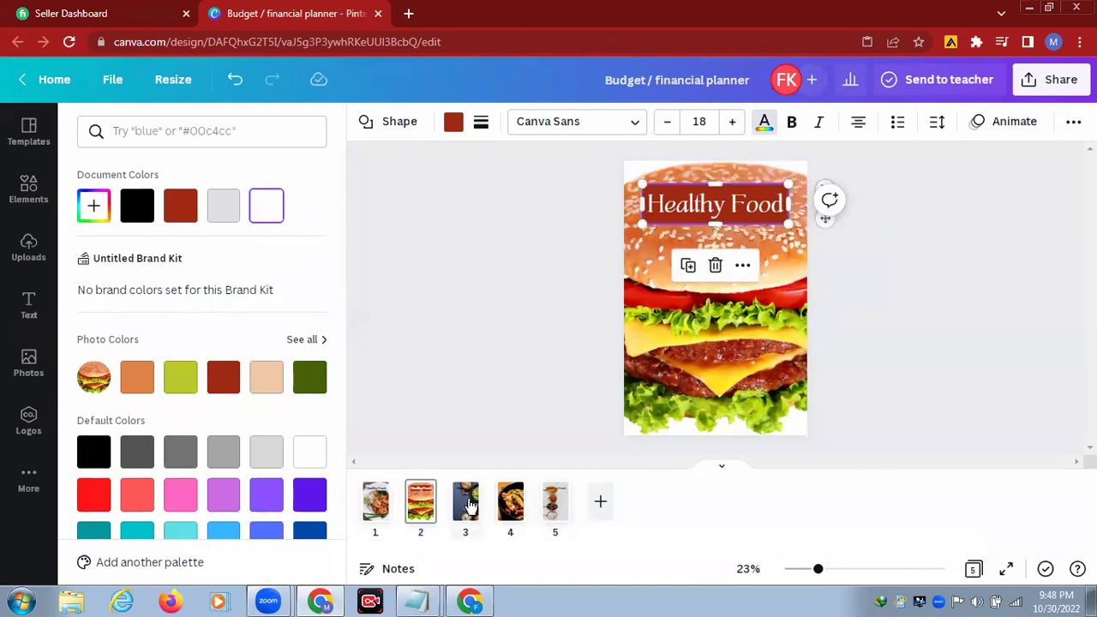
{"action": "left_click", "coordinate": [467, 504]}
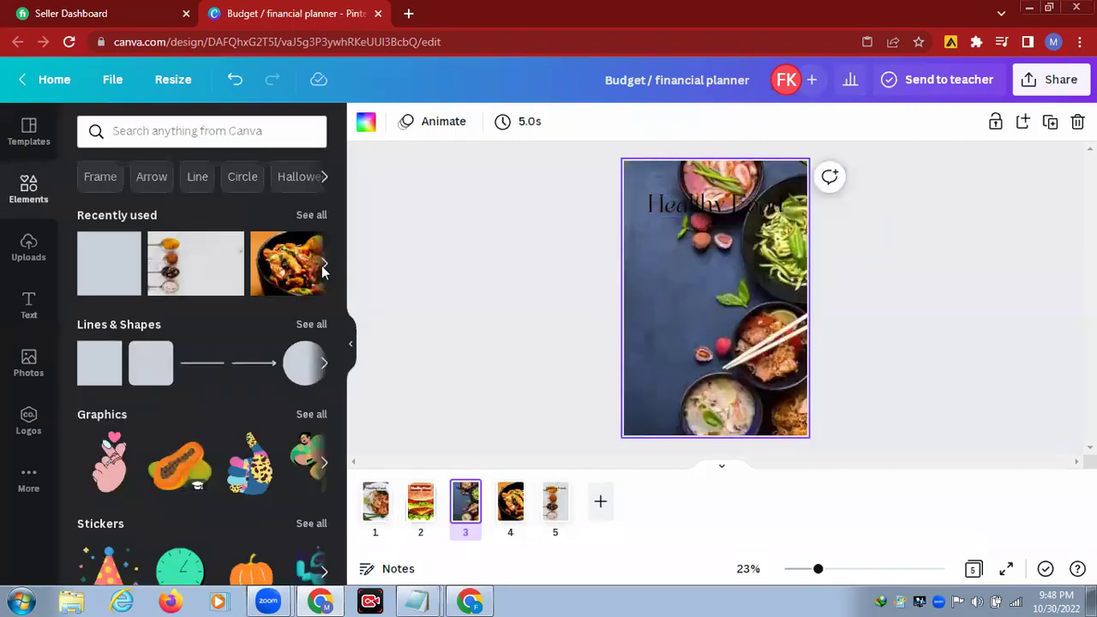
Step: Add a square behind page 3's heading, stretch it across, and fill it olive green
{"action": "left_click", "coordinate": [111, 268]}
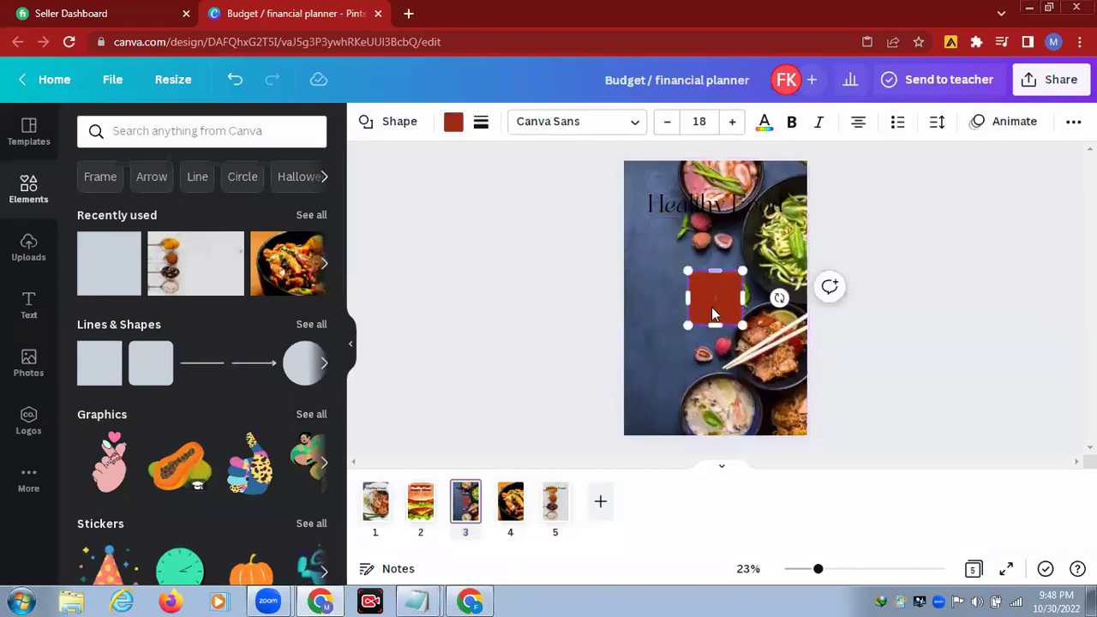
{"action": "mouse_move", "coordinate": [666, 250]}
{"action": "left_mouse_down"}
{"action": "mouse_move", "coordinate": [664, 206]}
{"action": "mouse_move", "coordinate": [662, 221]}
{"action": "left_mouse_up"}
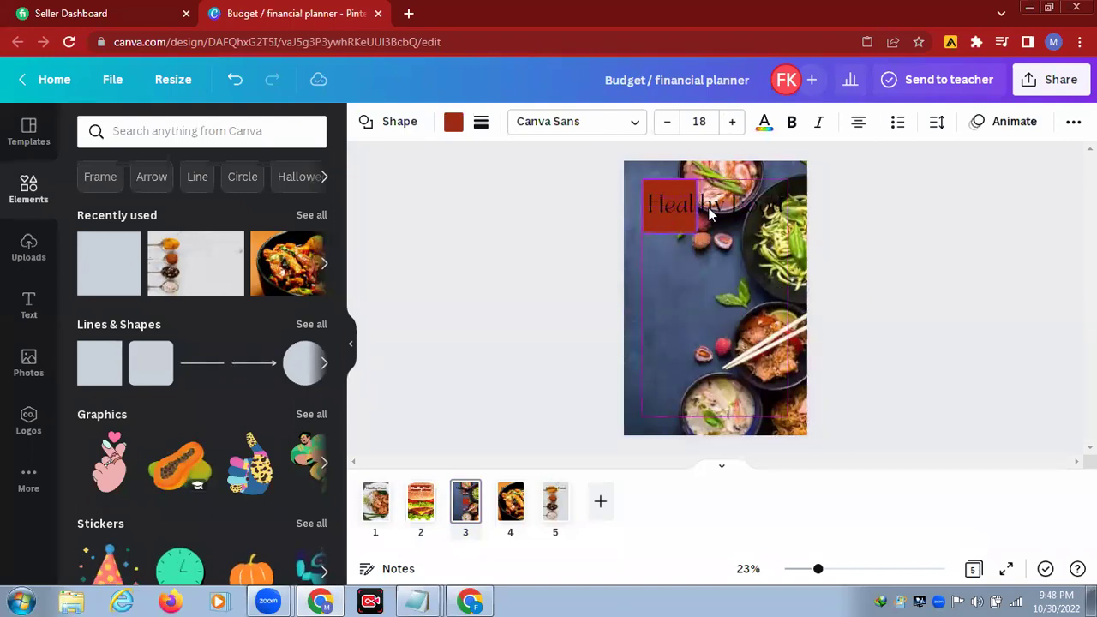
{"action": "left_click_drag", "start_coordinate": [730, 206], "coordinate": [788, 218]}
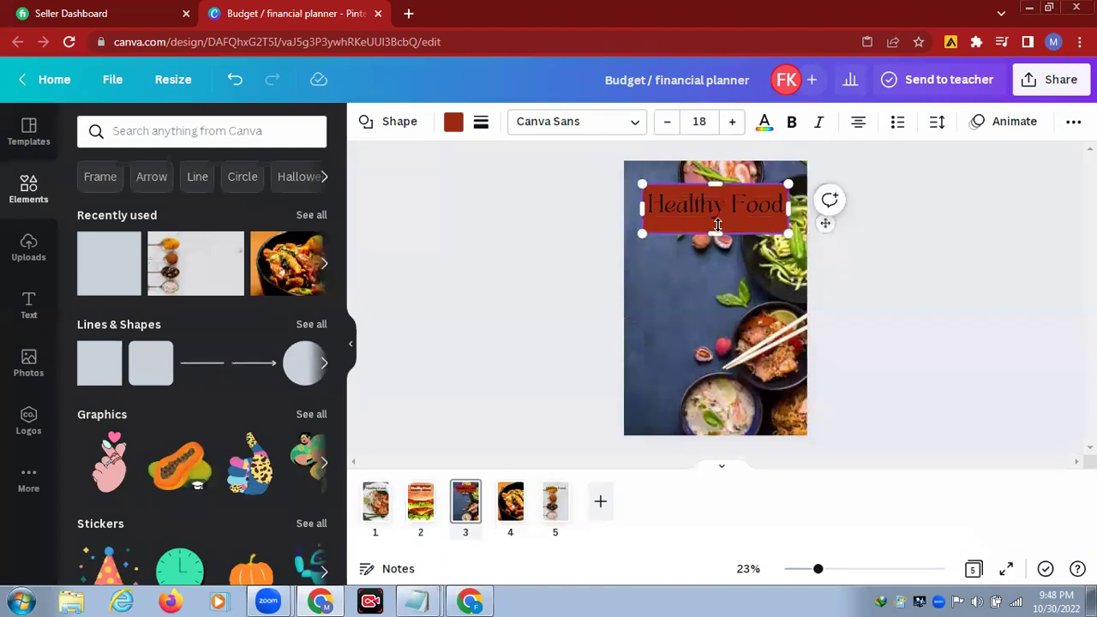
{"action": "left_click", "coordinate": [455, 125]}
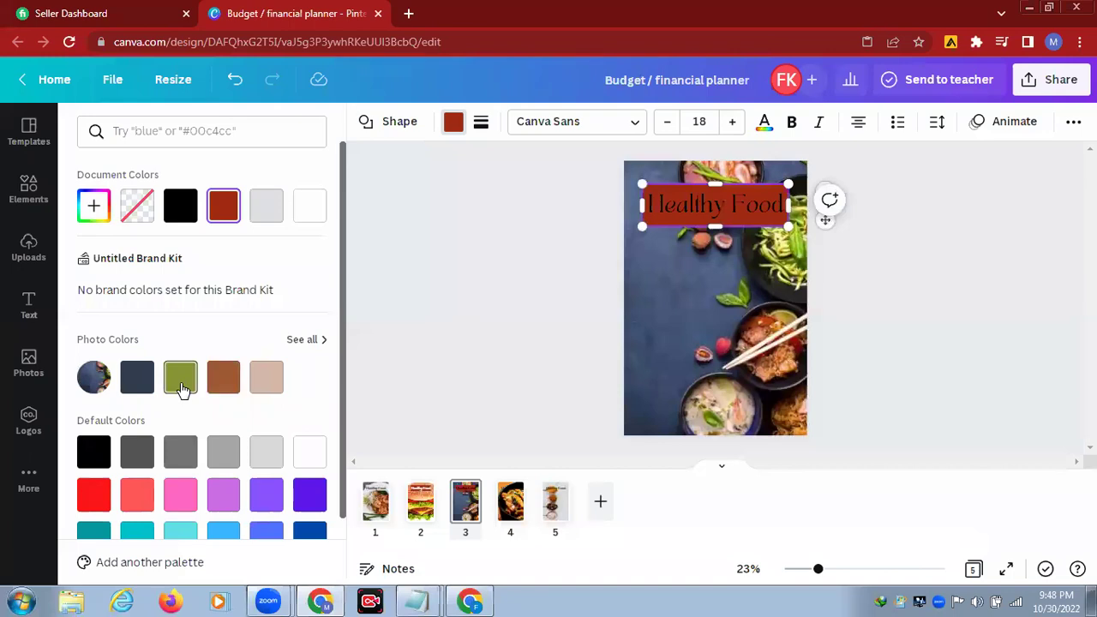
{"action": "left_click", "coordinate": [180, 386]}
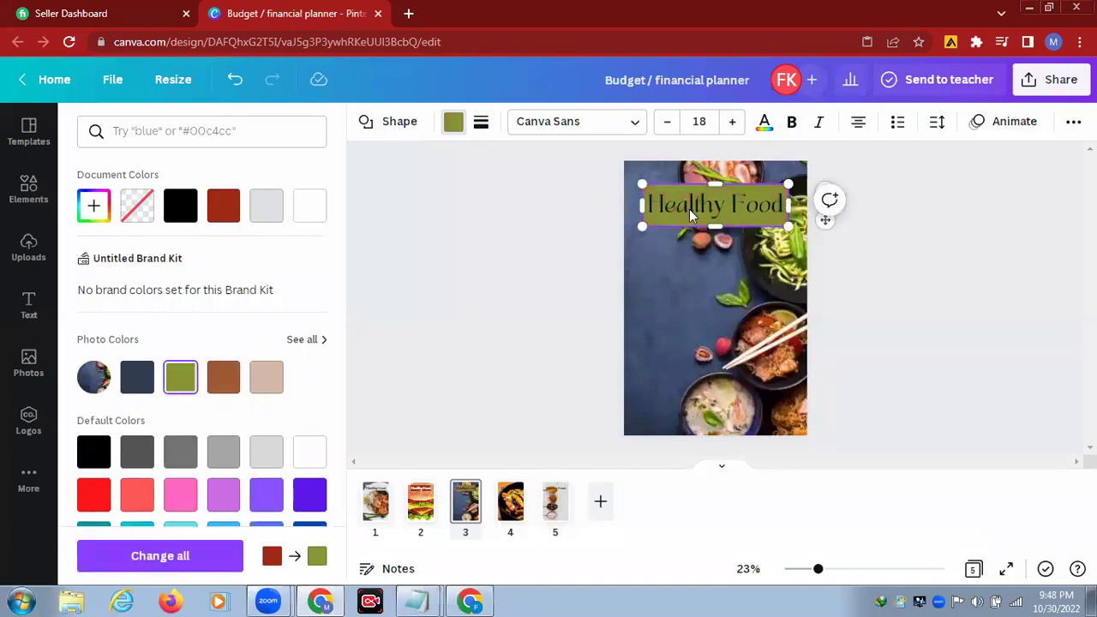
Step: Make page 3's Healthy Food heading text white
{"action": "left_click", "coordinate": [689, 209]}
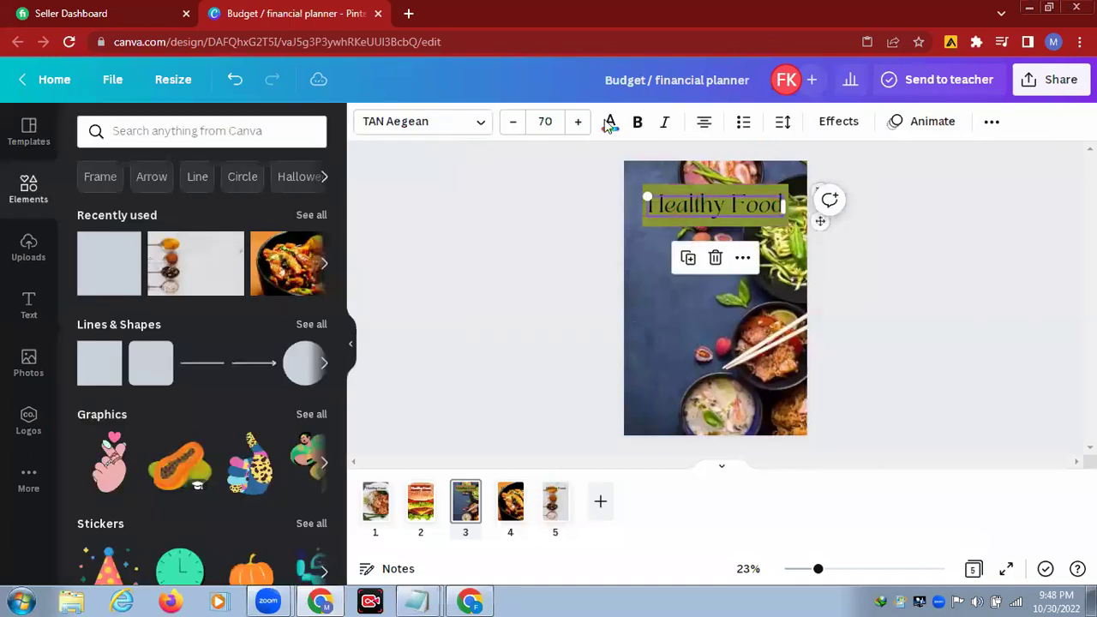
{"action": "left_click", "coordinate": [608, 124]}
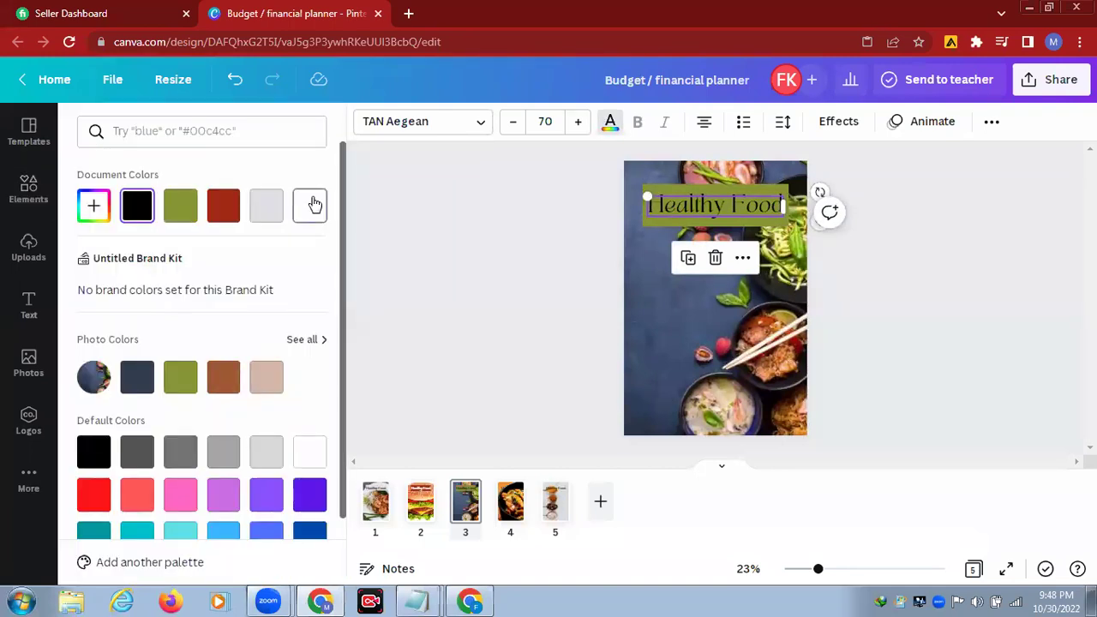
{"action": "left_click", "coordinate": [314, 204]}
{"action": "left_click", "coordinate": [521, 508]}
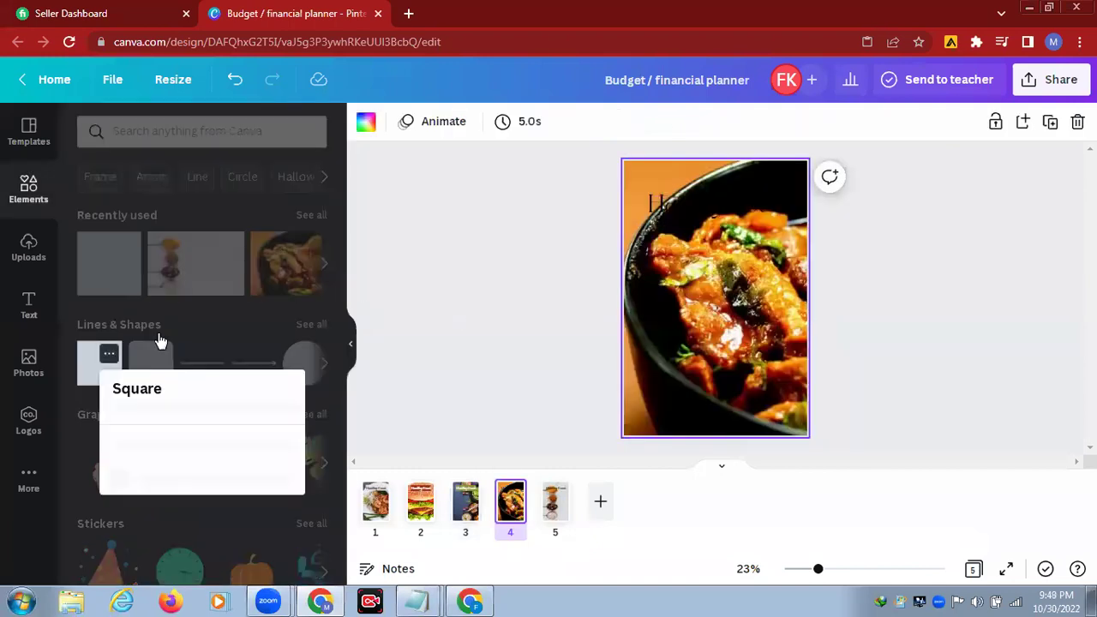
{"action": "left_click", "coordinate": [108, 354]}
Step: Place an olive-green rectangle about 800 wide behind page 4's Healthy Food heading
{"action": "left_click", "coordinate": [104, 373]}
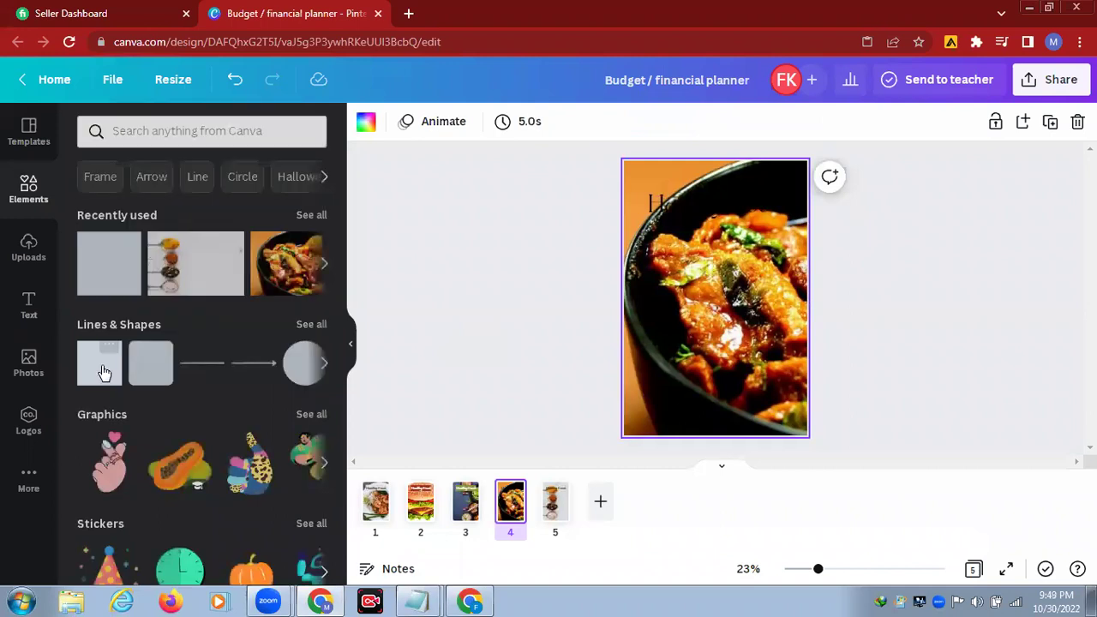
{"action": "left_click", "coordinate": [137, 257]}
{"action": "mouse_move", "coordinate": [723, 296]}
{"action": "left_mouse_down"}
{"action": "mouse_move", "coordinate": [708, 293]}
{"action": "mouse_move", "coordinate": [666, 225]}
{"action": "mouse_move", "coordinate": [656, 186]}
{"action": "mouse_move", "coordinate": [703, 206]}
{"action": "mouse_move", "coordinate": [806, 202]}
{"action": "mouse_move", "coordinate": [789, 206]}
{"action": "left_mouse_up"}
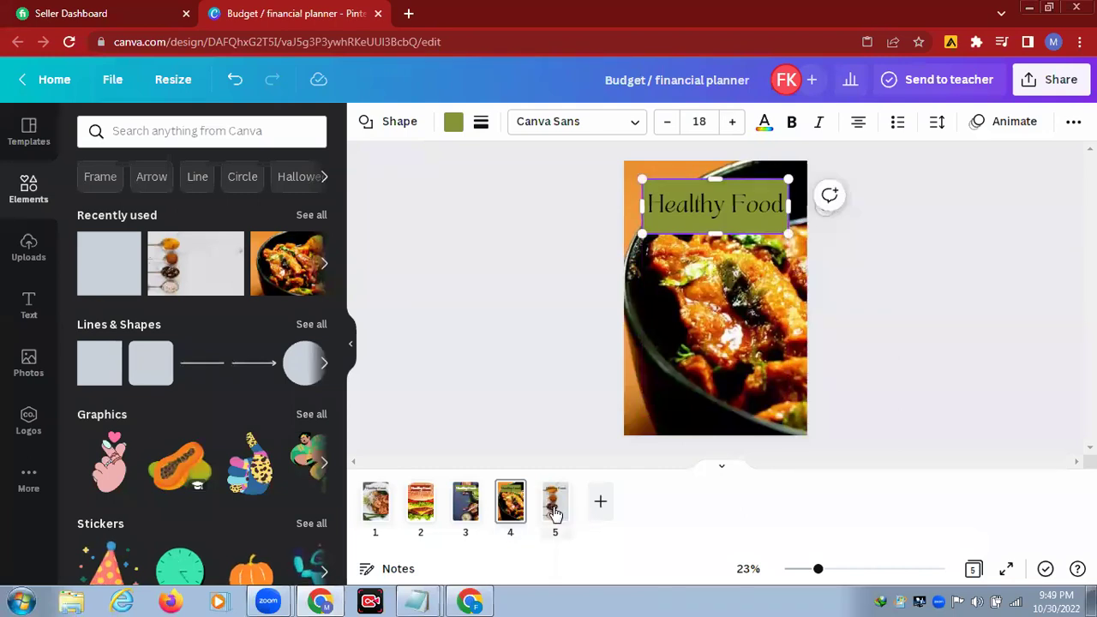
{"action": "left_click", "coordinate": [556, 511]}
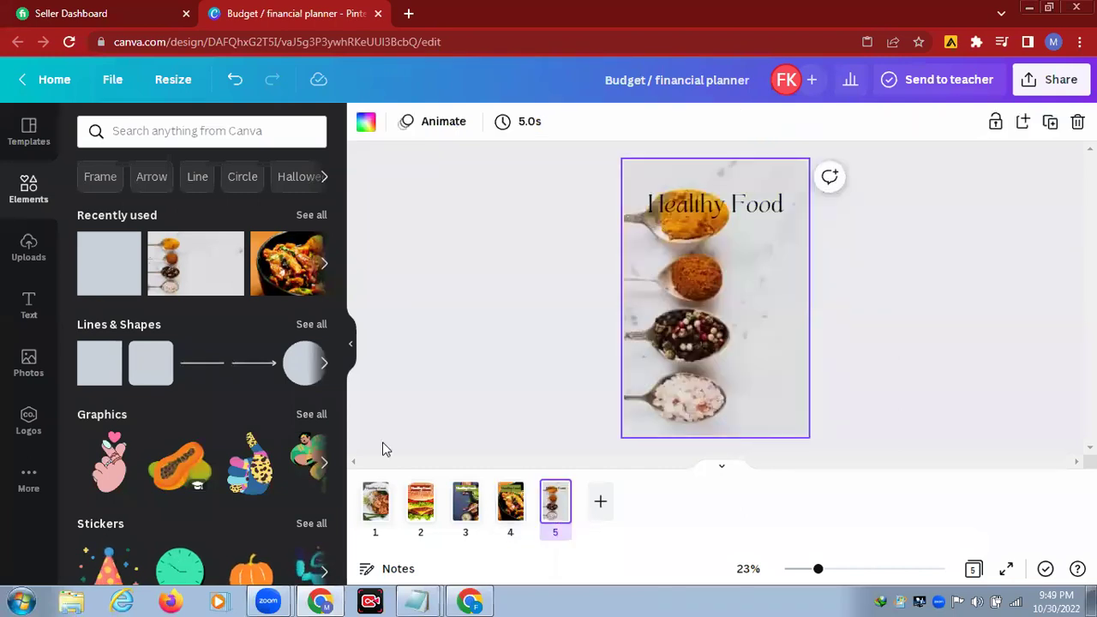
Step: Place a brick-red 831 × 300 rectangle behind page 5's Healthy Food heading
{"action": "left_click", "coordinate": [101, 265]}
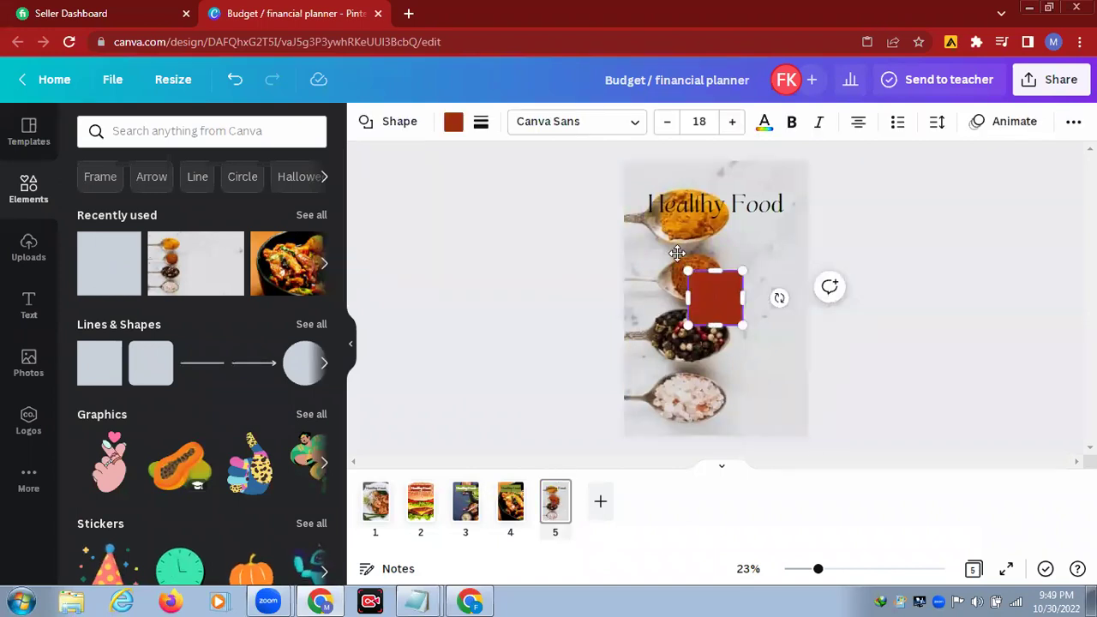
{"action": "mouse_move", "coordinate": [656, 196]}
{"action": "left_mouse_down"}
{"action": "mouse_move", "coordinate": [703, 221]}
{"action": "mouse_move", "coordinate": [795, 207]}
{"action": "left_mouse_up"}
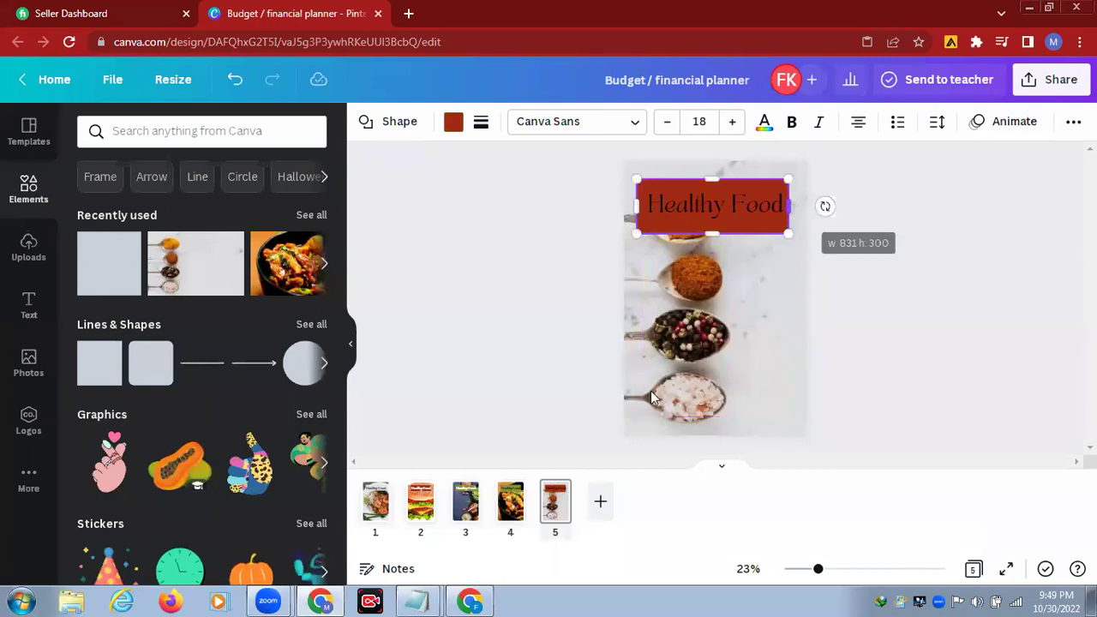
{"action": "left_click", "coordinate": [375, 505]}
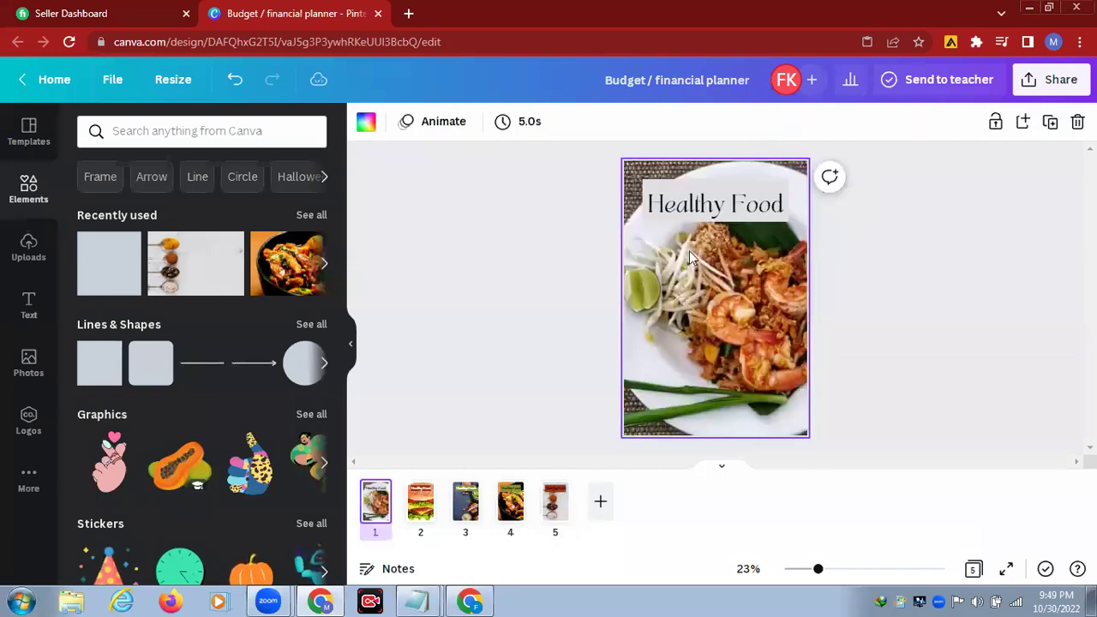
Step: Give page 1's Healthy Food heading the Burst text animation, playing on enter and exit
{"action": "left_click", "coordinate": [758, 213]}
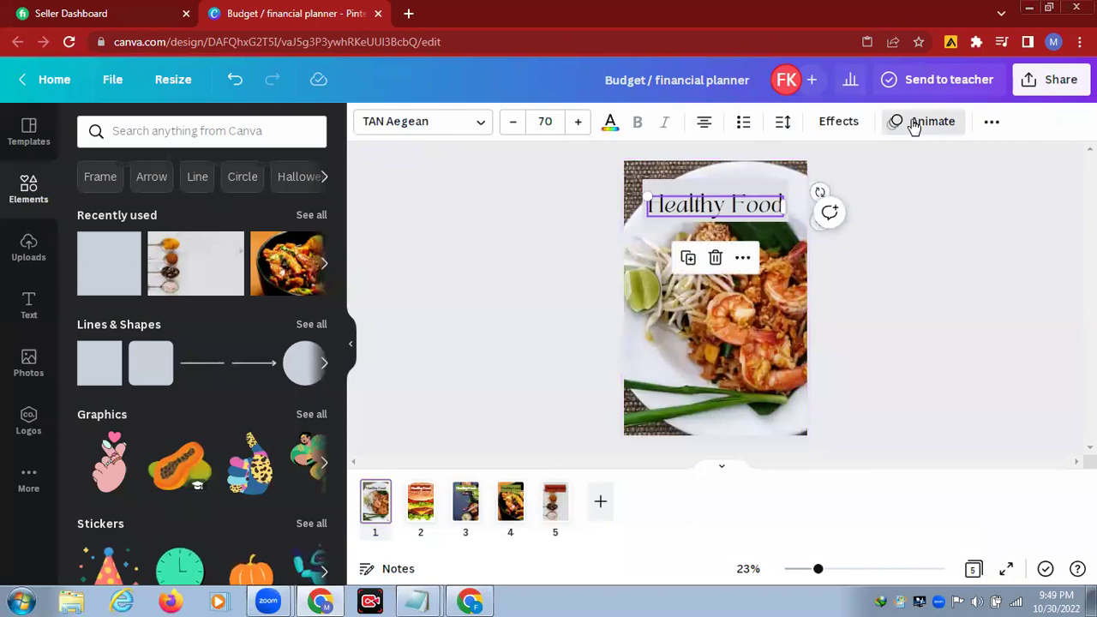
{"action": "left_click", "coordinate": [915, 123]}
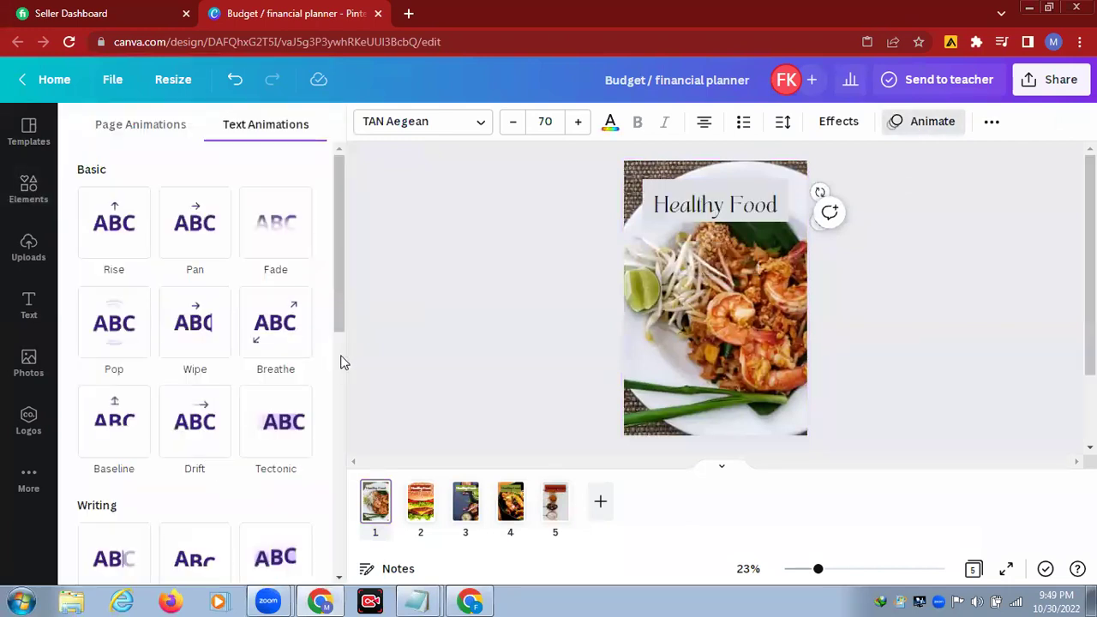
{"action": "scroll", "coordinate": [337, 363], "scroll_direction": "down", "scroll_amount": 2}
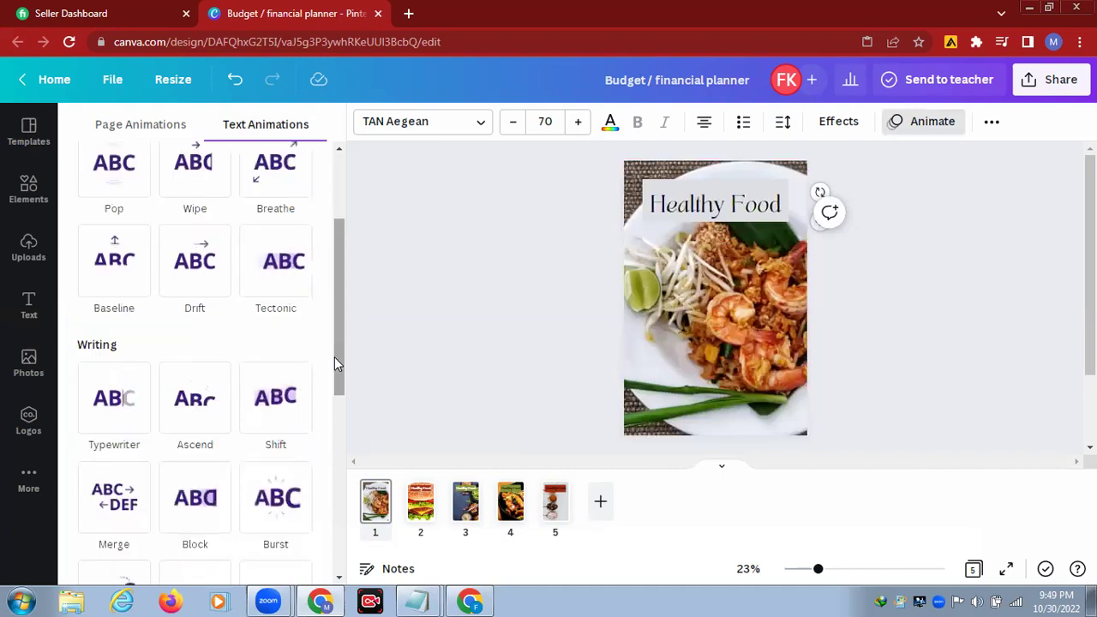
{"action": "scroll", "coordinate": [335, 358], "scroll_direction": "down", "scroll_amount": 1}
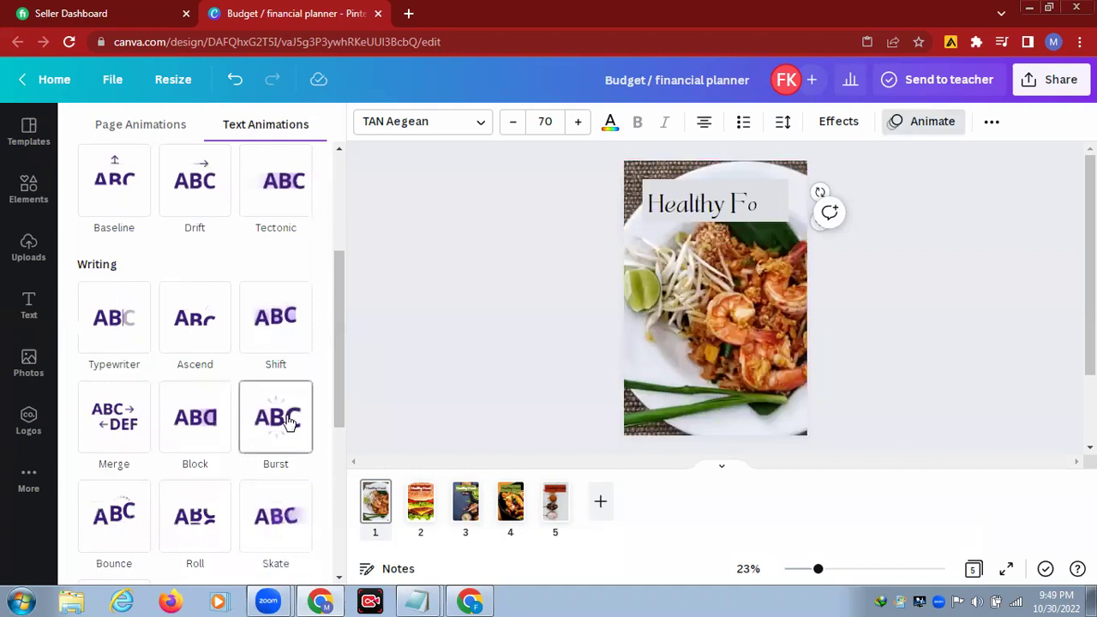
{"action": "left_click", "coordinate": [289, 420]}
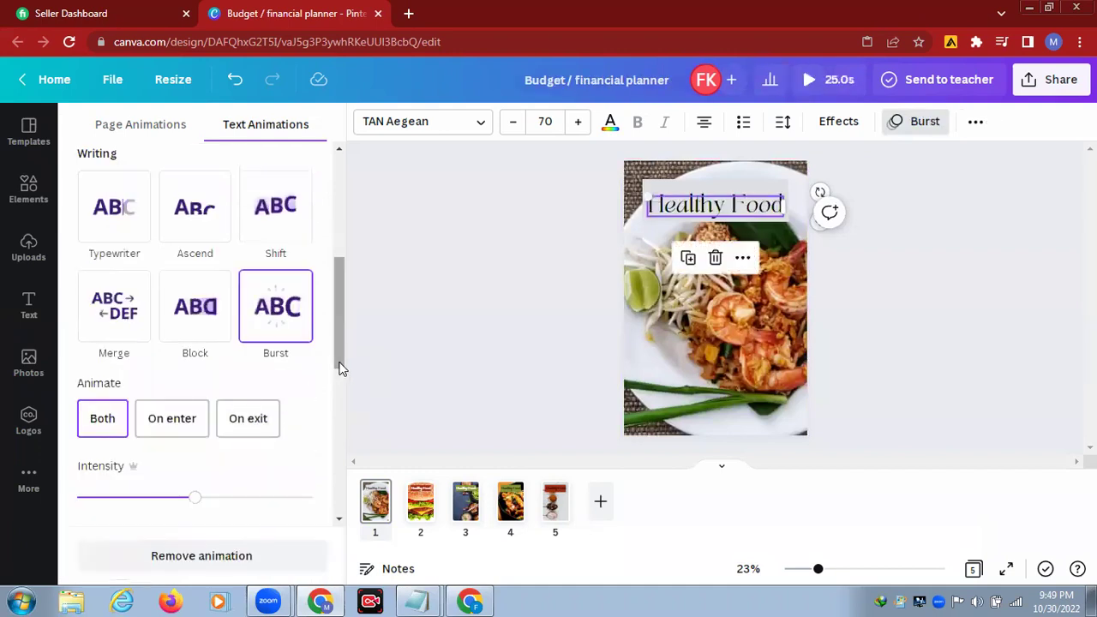
{"action": "scroll", "coordinate": [339, 369], "scroll_direction": "down", "scroll_amount": 3}
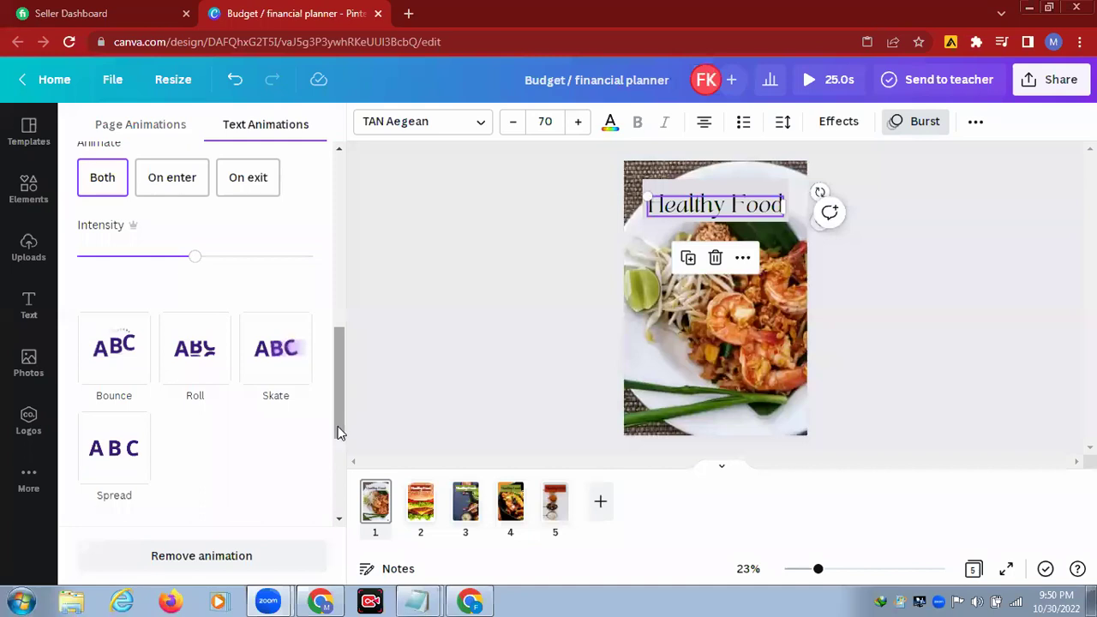
{"action": "scroll", "coordinate": [340, 429], "scroll_direction": "down", "scroll_amount": 1}
{"action": "scroll", "coordinate": [339, 549], "scroll_direction": "down", "scroll_amount": 3}
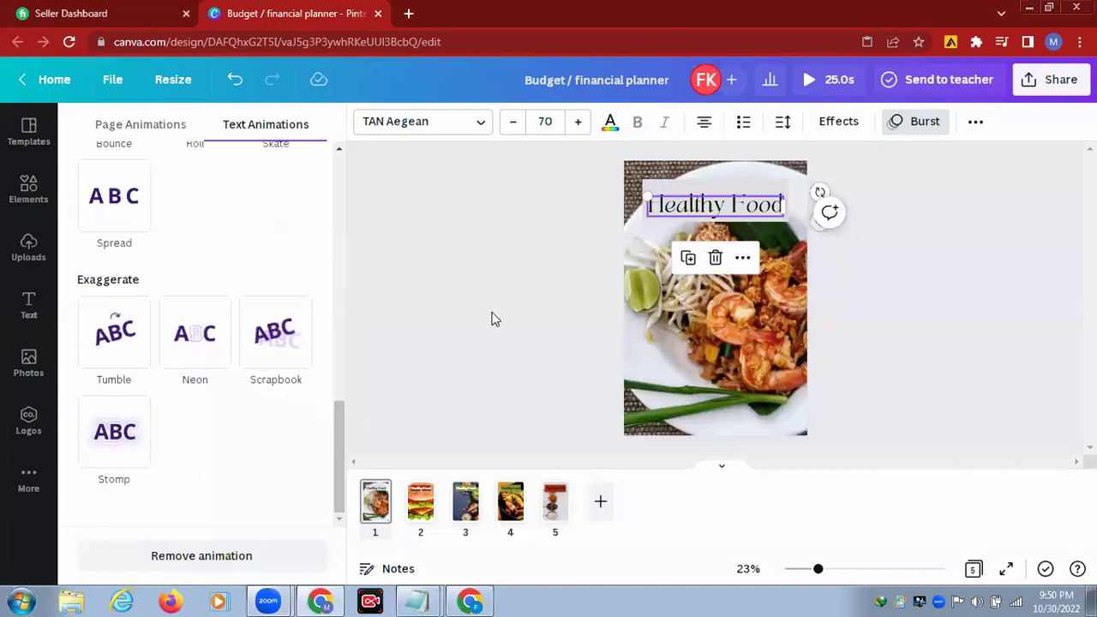
{"action": "left_click", "coordinate": [639, 384]}
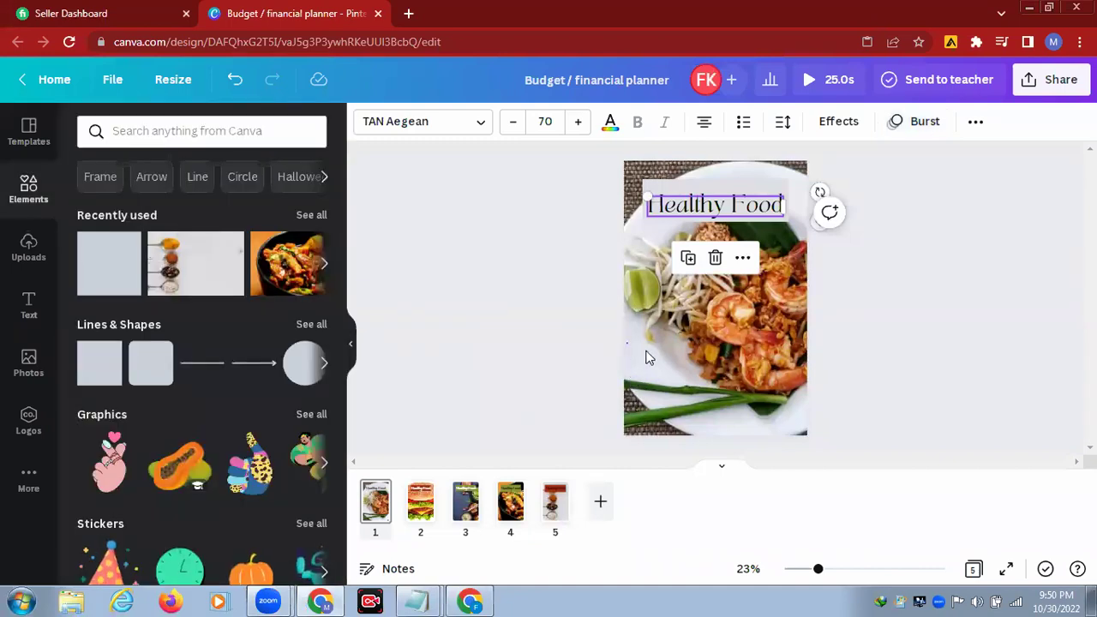
{"action": "left_click", "coordinate": [646, 356]}
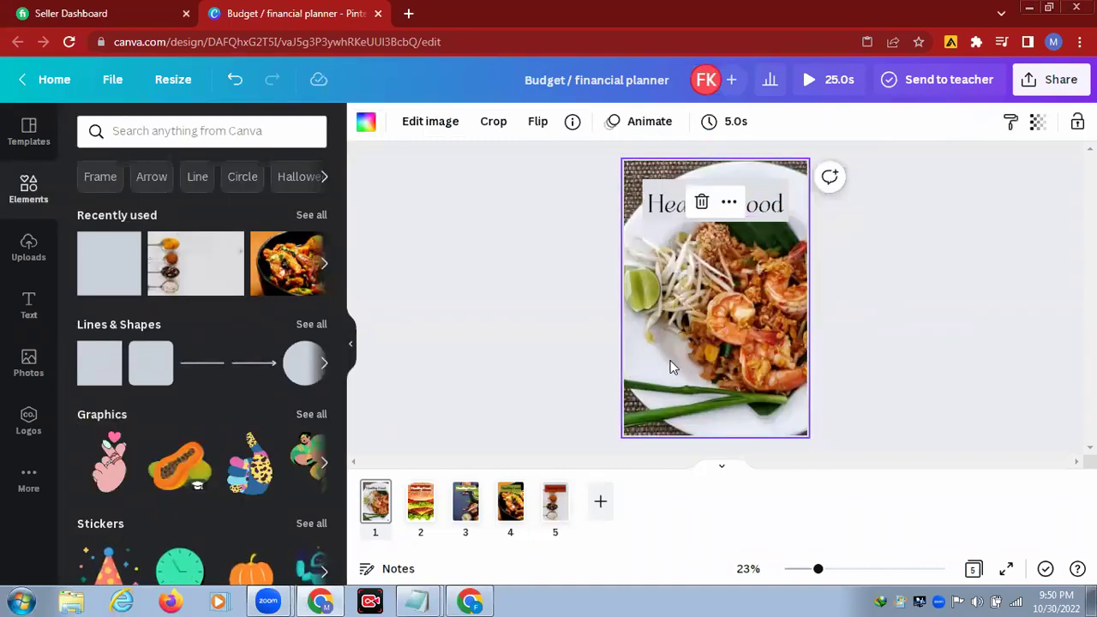
Step: Apply the Photo Zoom page animation to all five pages
{"action": "left_click", "coordinate": [650, 123]}
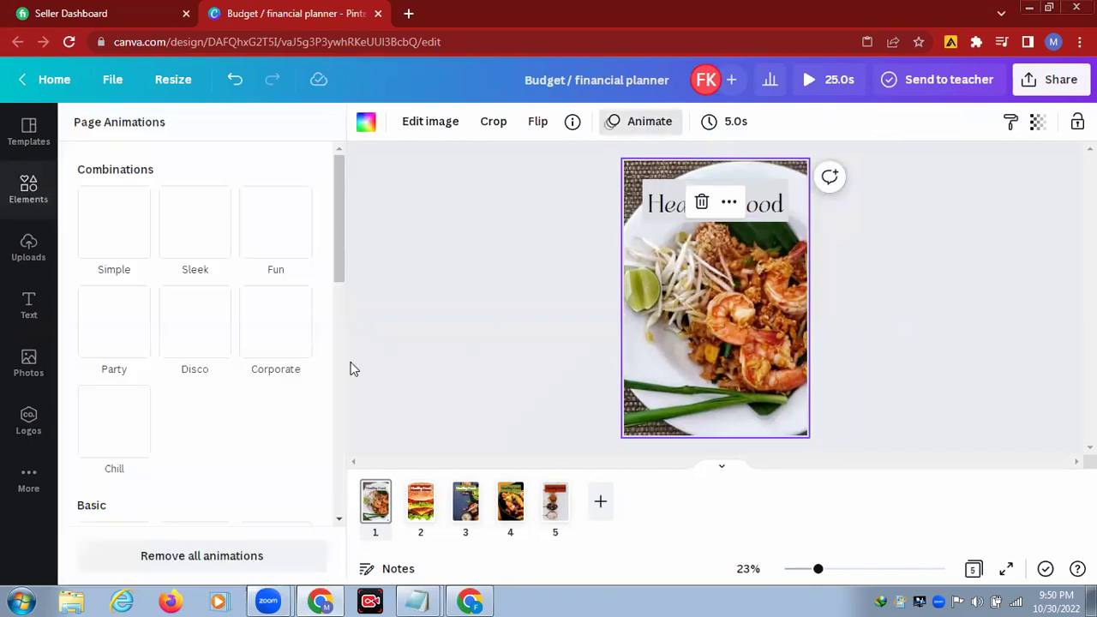
{"action": "scroll", "coordinate": [334, 355], "scroll_direction": "down", "scroll_amount": 4}
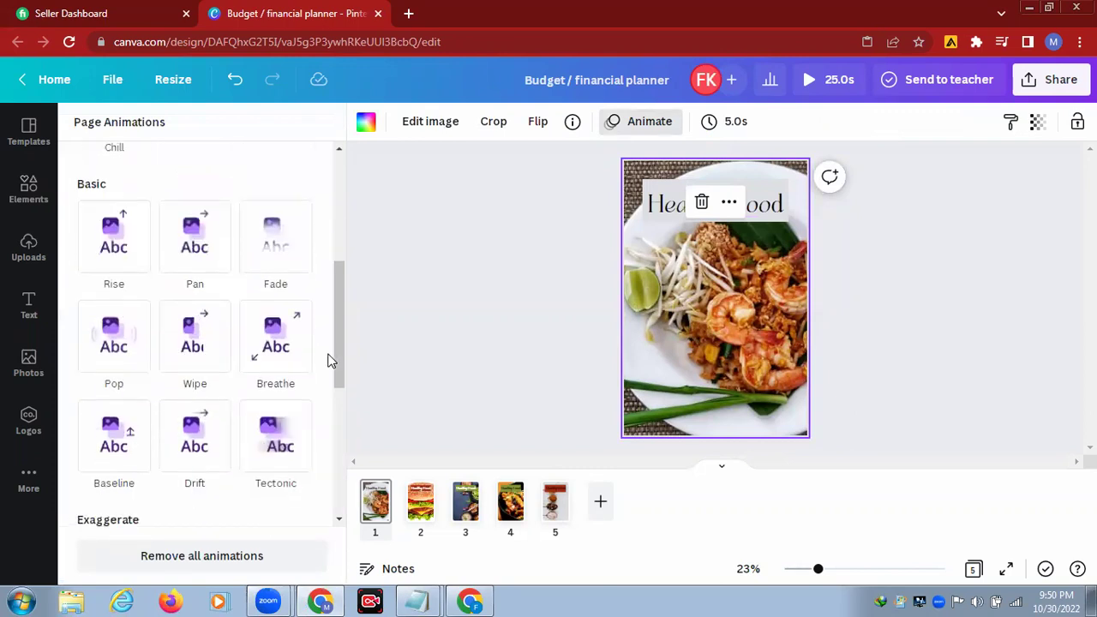
{"action": "scroll", "coordinate": [323, 364], "scroll_direction": "down", "scroll_amount": 3}
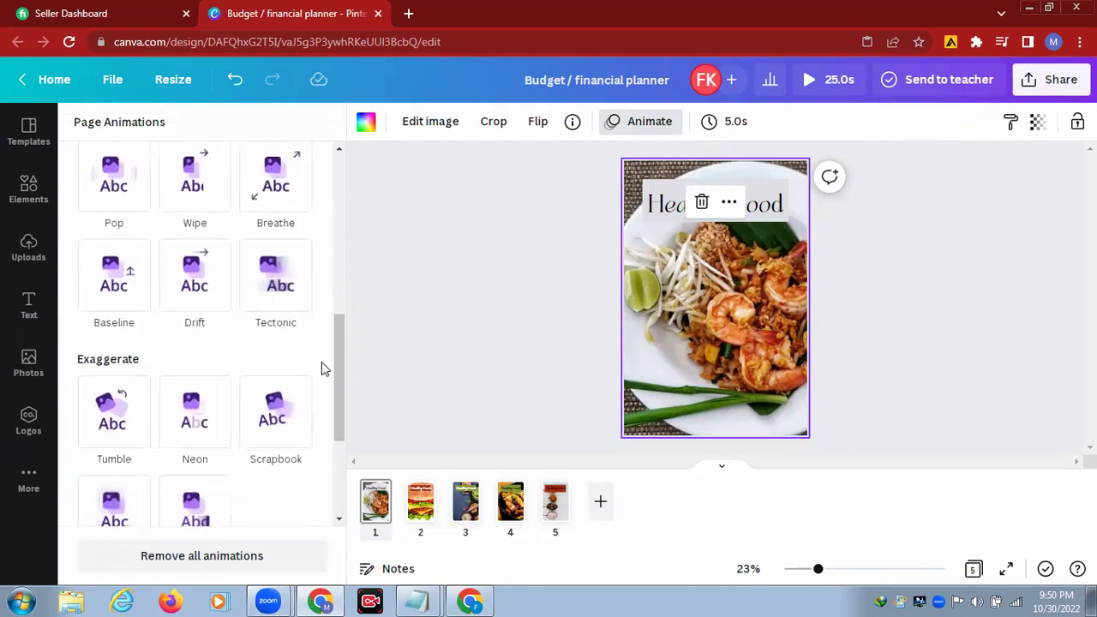
{"action": "scroll", "coordinate": [322, 368], "scroll_direction": "down", "scroll_amount": 1}
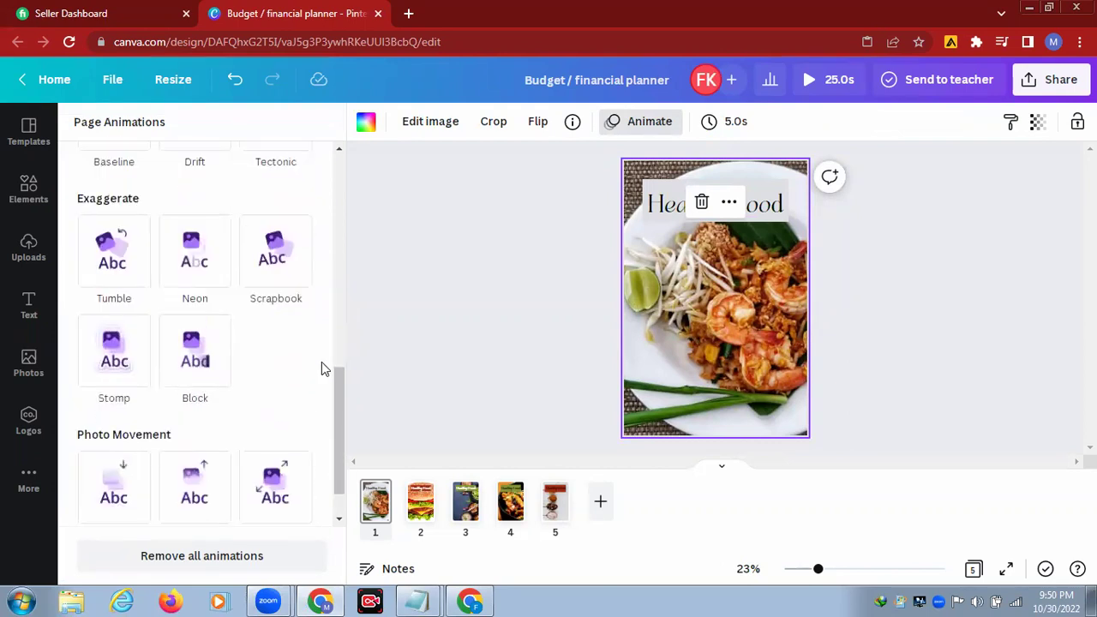
{"action": "scroll", "coordinate": [321, 369], "scroll_direction": "down", "scroll_amount": 1}
{"action": "scroll", "coordinate": [321, 369], "scroll_direction": "down", "scroll_amount": 1}
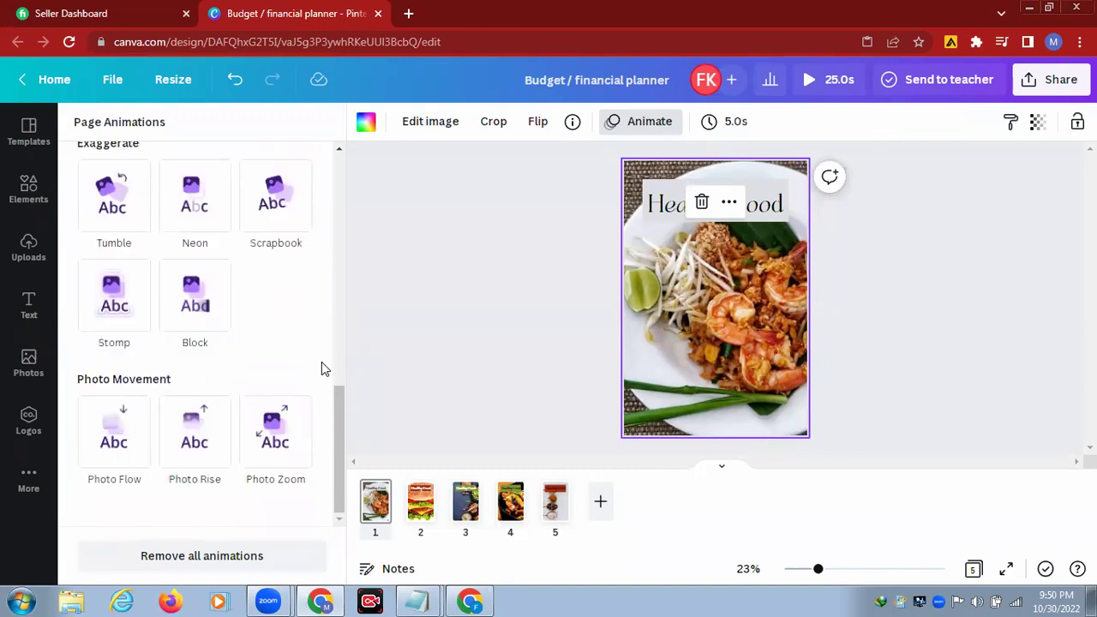
{"action": "left_click", "coordinate": [276, 439]}
{"action": "left_click", "coordinate": [203, 558]}
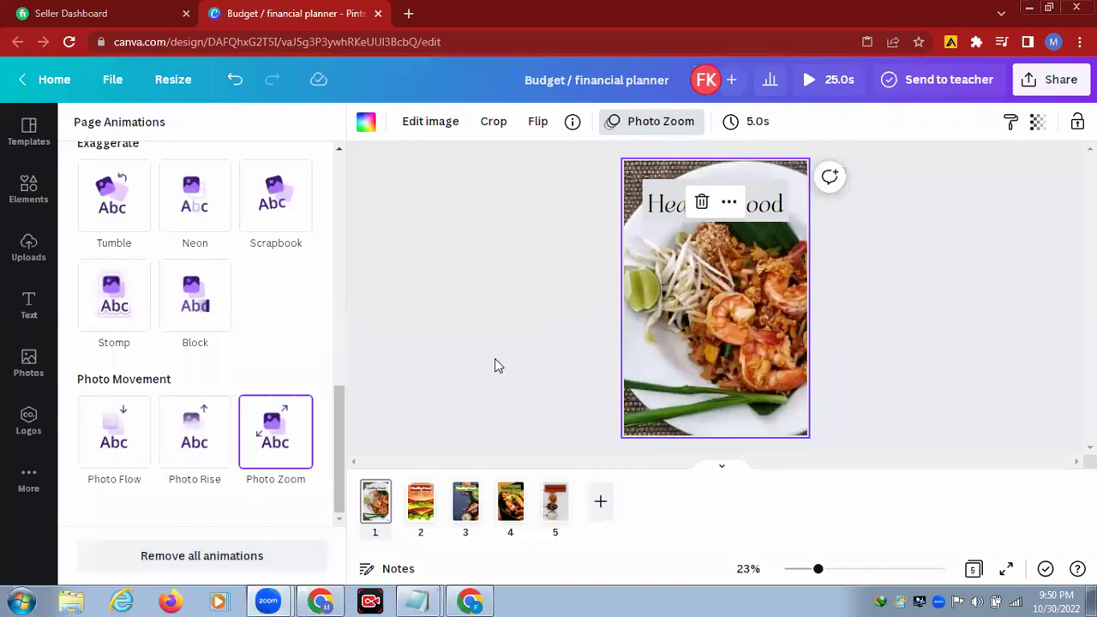
Step: Give the burger page 2's Healthy Food title the Burst text animation
{"action": "left_click", "coordinate": [422, 495]}
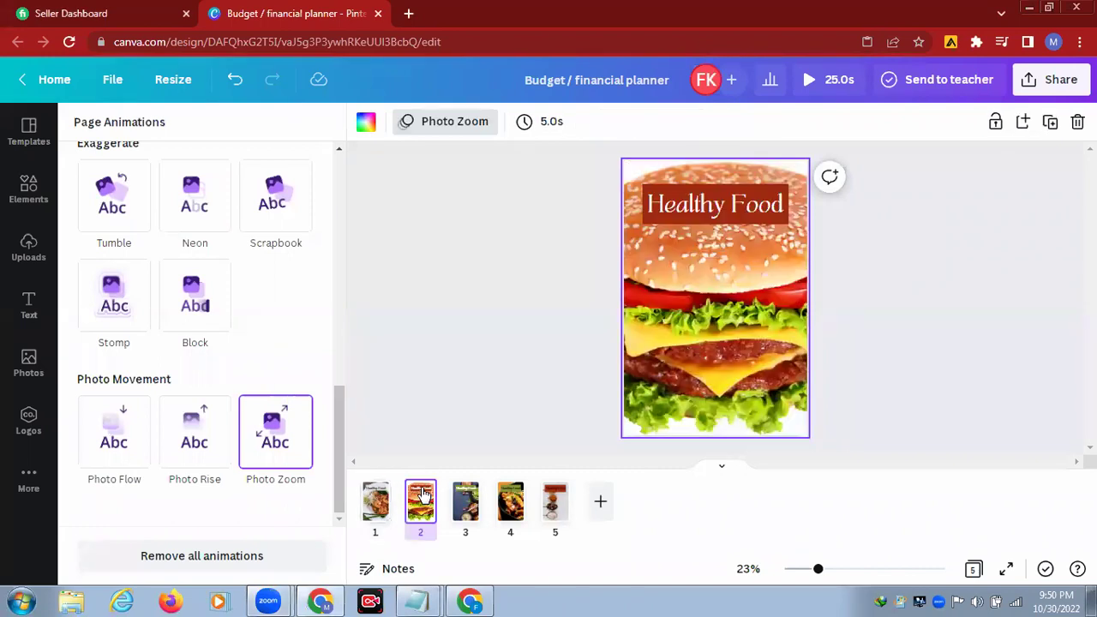
{"action": "left_click", "coordinate": [712, 206]}
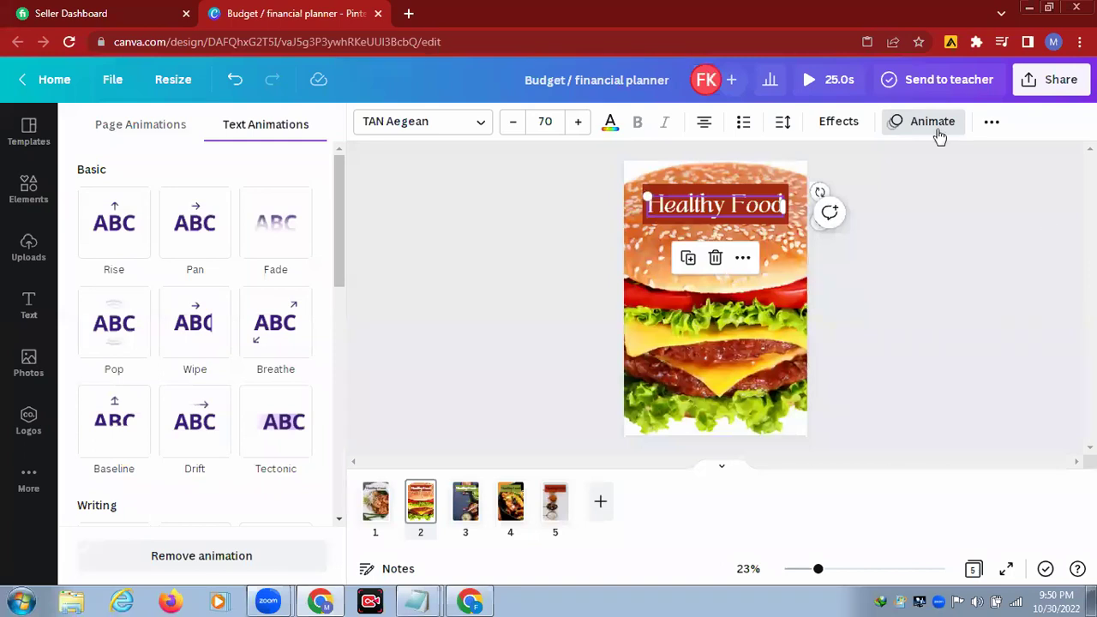
{"action": "left_click", "coordinate": [934, 124]}
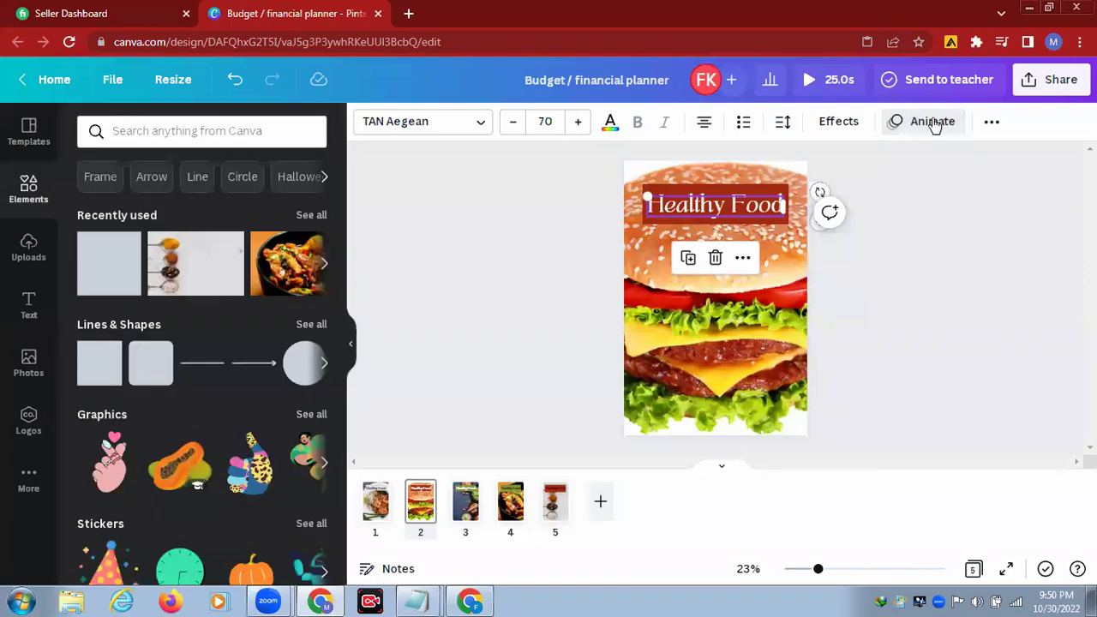
{"action": "left_click", "coordinate": [934, 124]}
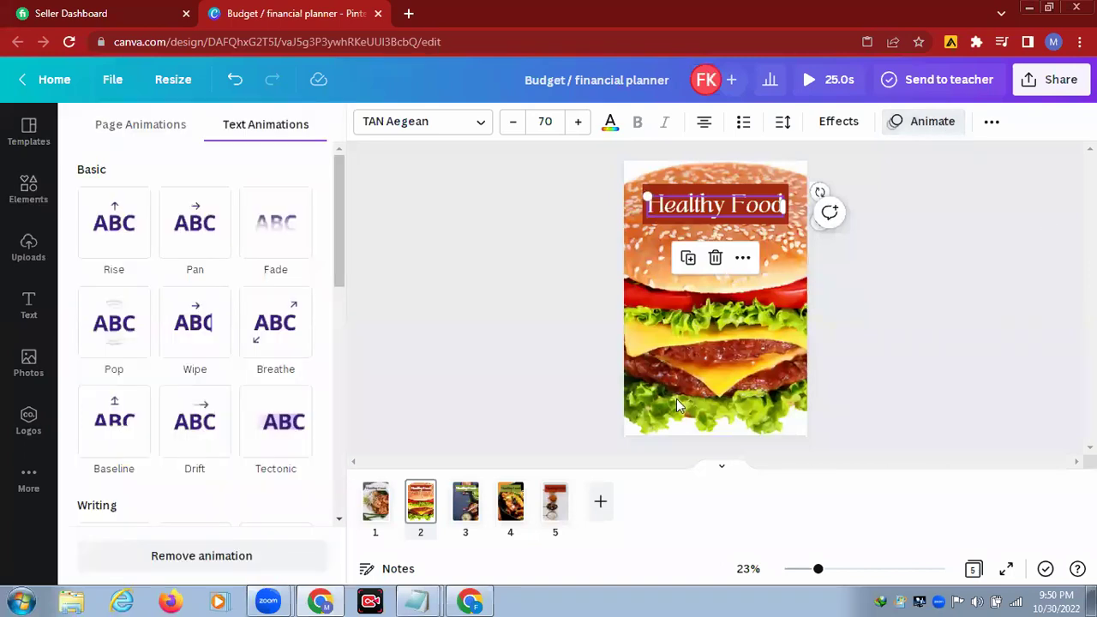
{"action": "left_click", "coordinate": [290, 364]}
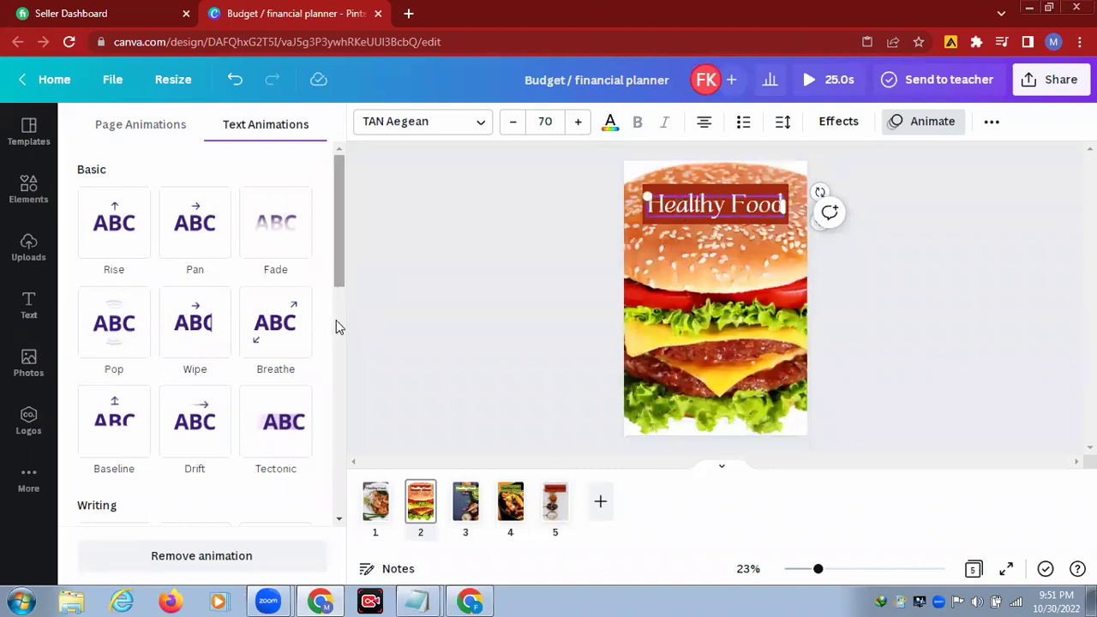
{"action": "left_click", "coordinate": [338, 377]}
{"action": "scroll", "coordinate": [283, 319], "scroll_direction": "down", "scroll_amount": 1}
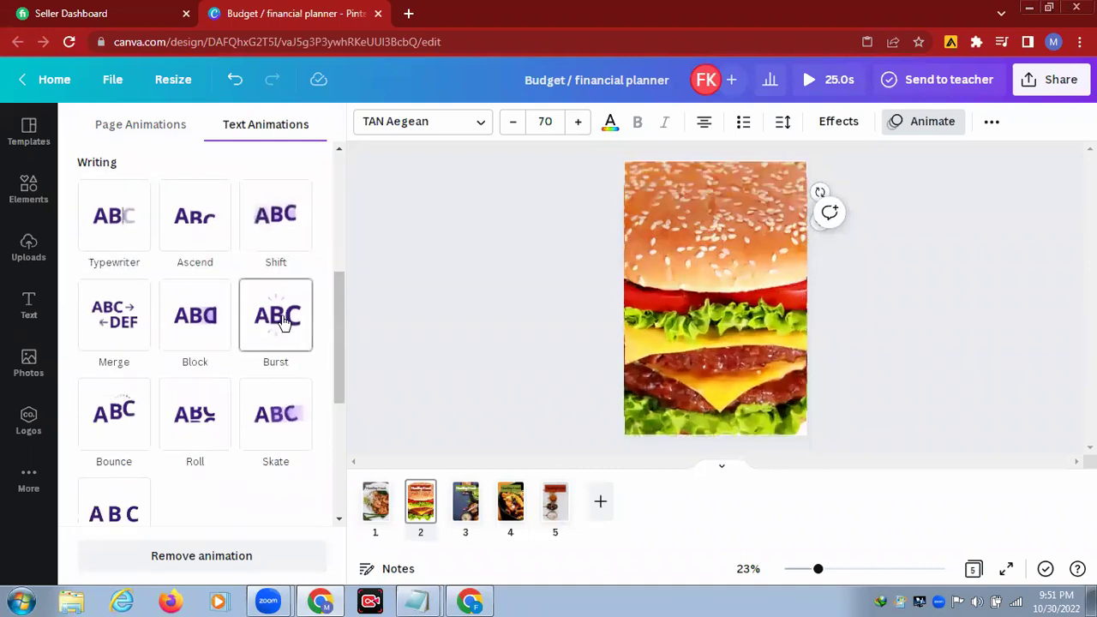
{"action": "left_click", "coordinate": [284, 319]}
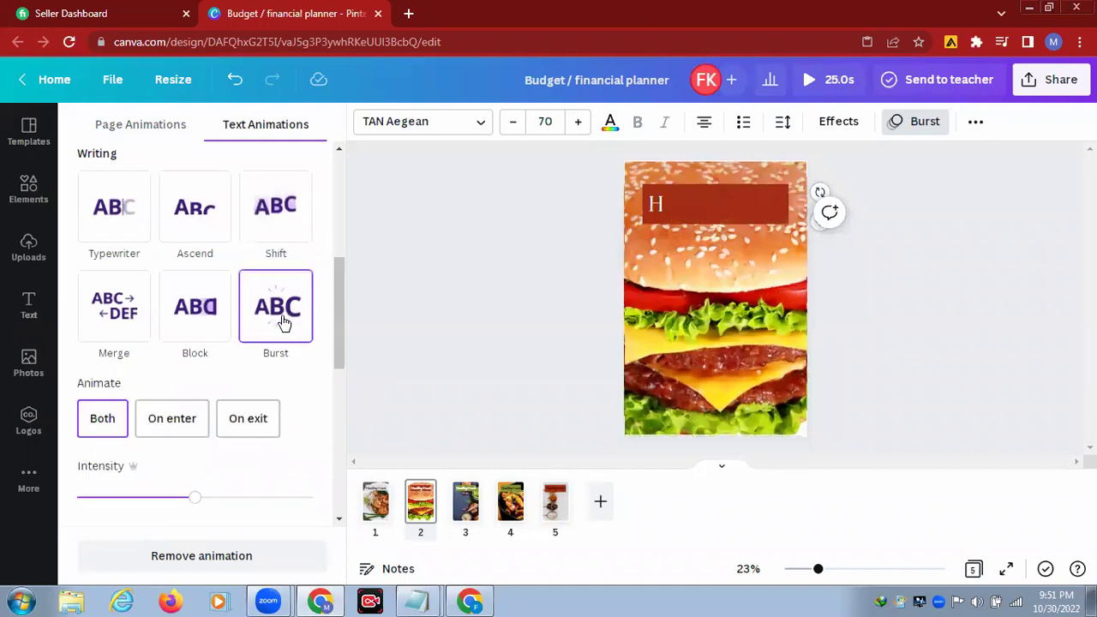
{"action": "left_click", "coordinate": [464, 510]}
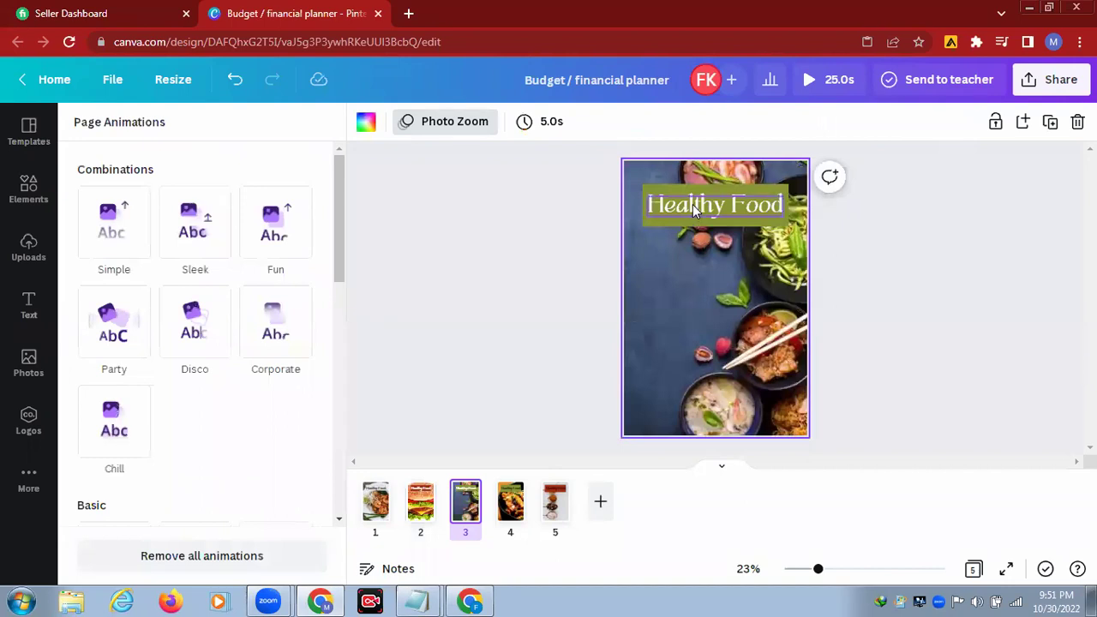
{"action": "left_click", "coordinate": [693, 204]}
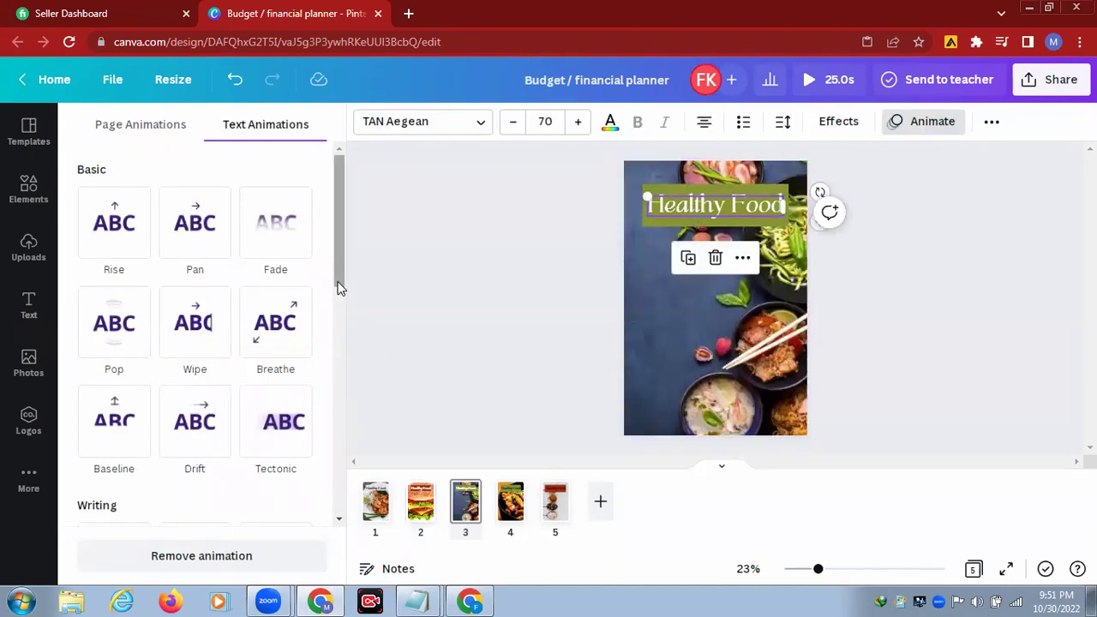
Step: Apply the Burst text animation to the Healthy Food titles on pages 3 and 4
{"action": "scroll", "coordinate": [344, 347], "scroll_direction": "down", "scroll_amount": 2}
{"action": "scroll", "coordinate": [279, 385], "scroll_direction": "down", "scroll_amount": 1}
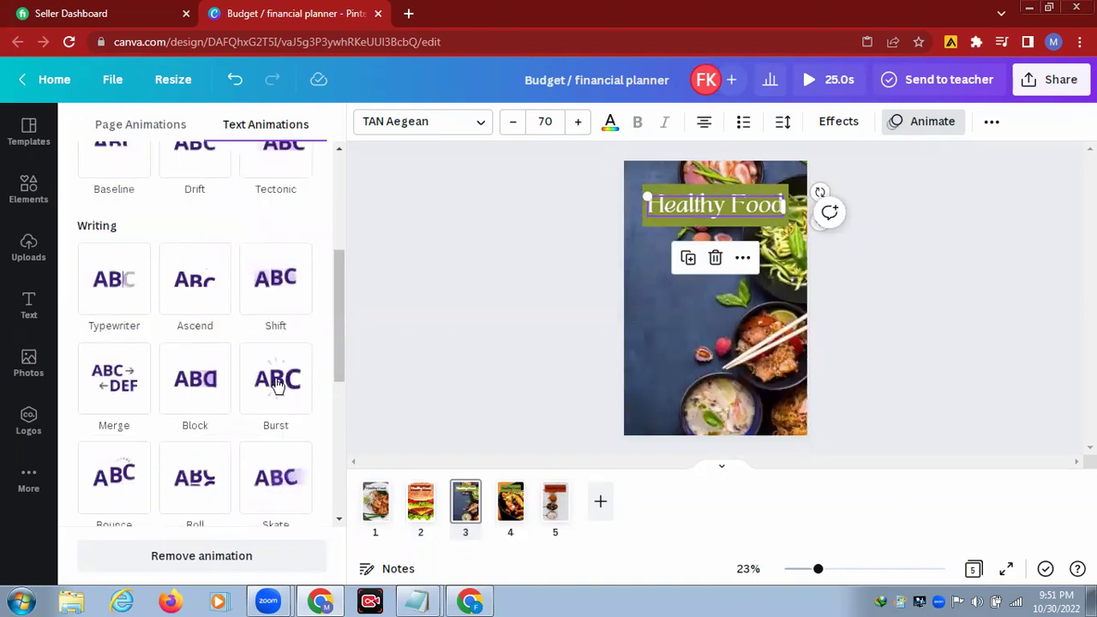
{"action": "left_click", "coordinate": [279, 383]}
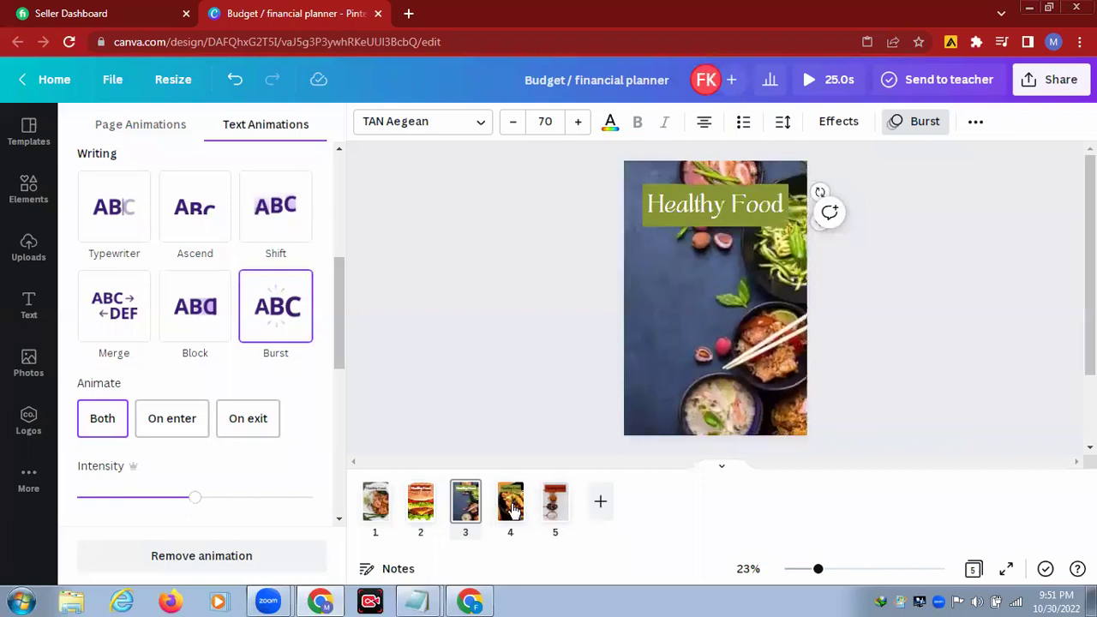
{"action": "left_click", "coordinate": [511, 507]}
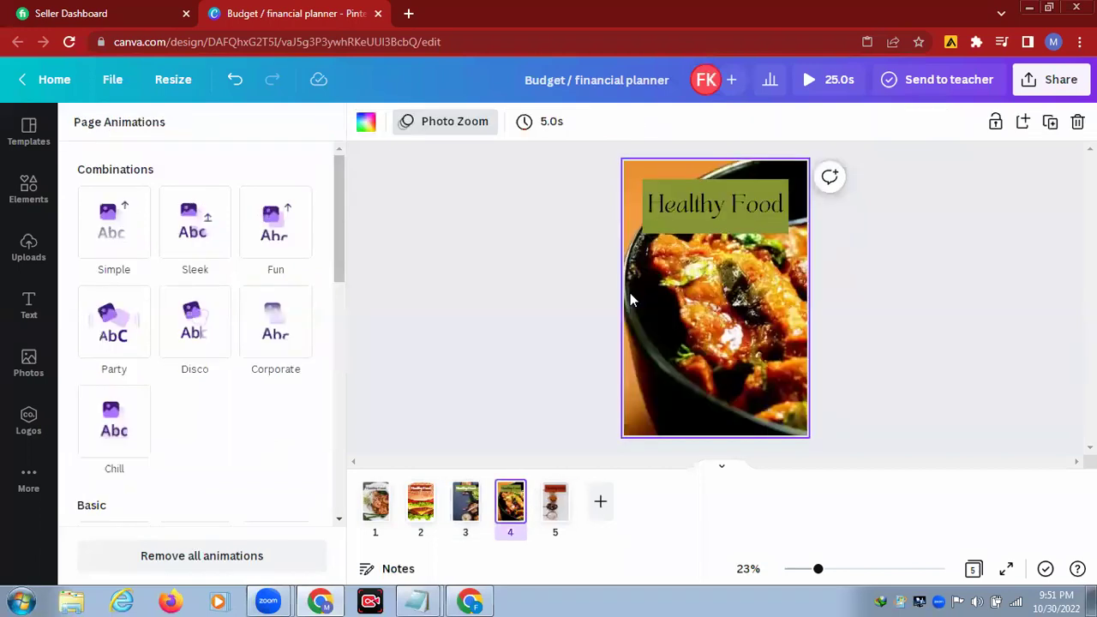
{"action": "left_click", "coordinate": [686, 206]}
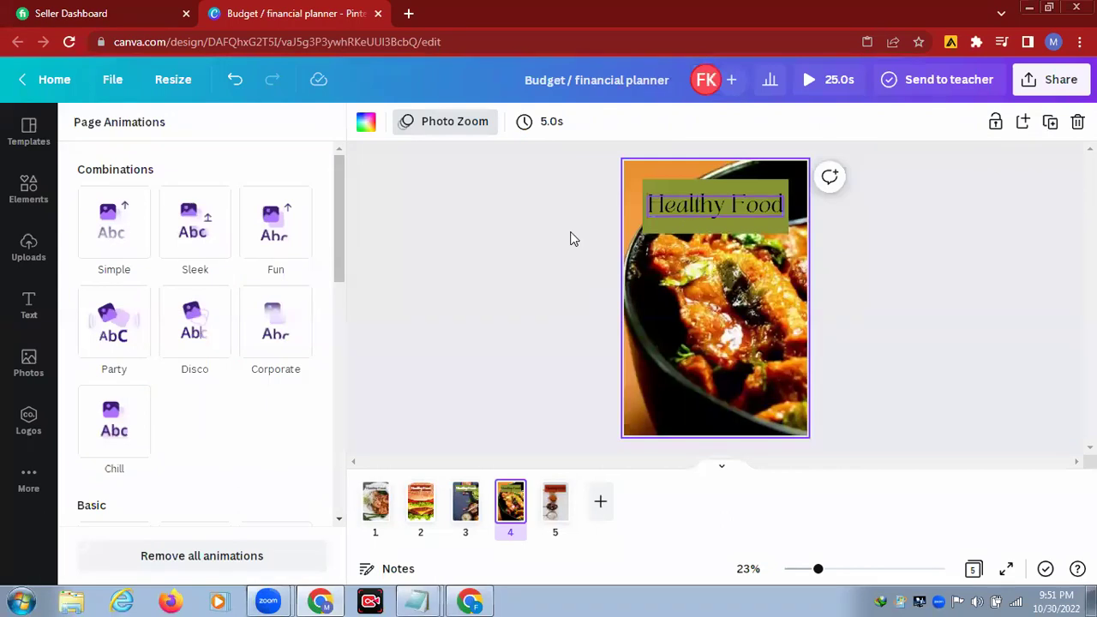
{"action": "scroll", "coordinate": [332, 329], "scroll_direction": "down", "scroll_amount": 3}
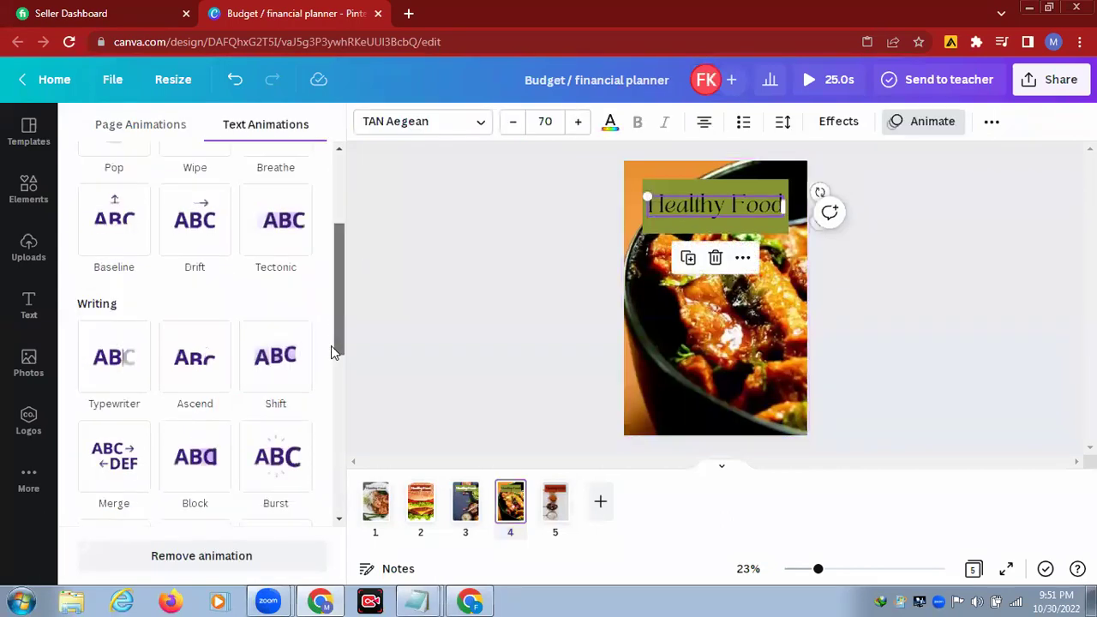
{"action": "scroll", "coordinate": [332, 372], "scroll_direction": "down", "scroll_amount": 1}
{"action": "scroll", "coordinate": [333, 381], "scroll_direction": "down", "scroll_amount": 1}
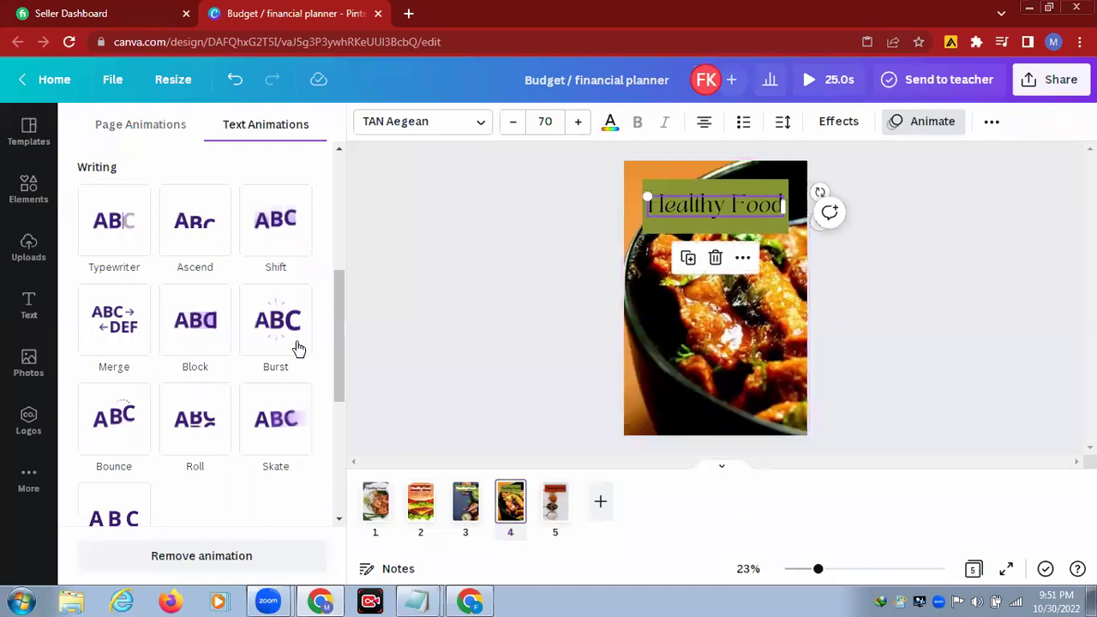
{"action": "left_click", "coordinate": [265, 317]}
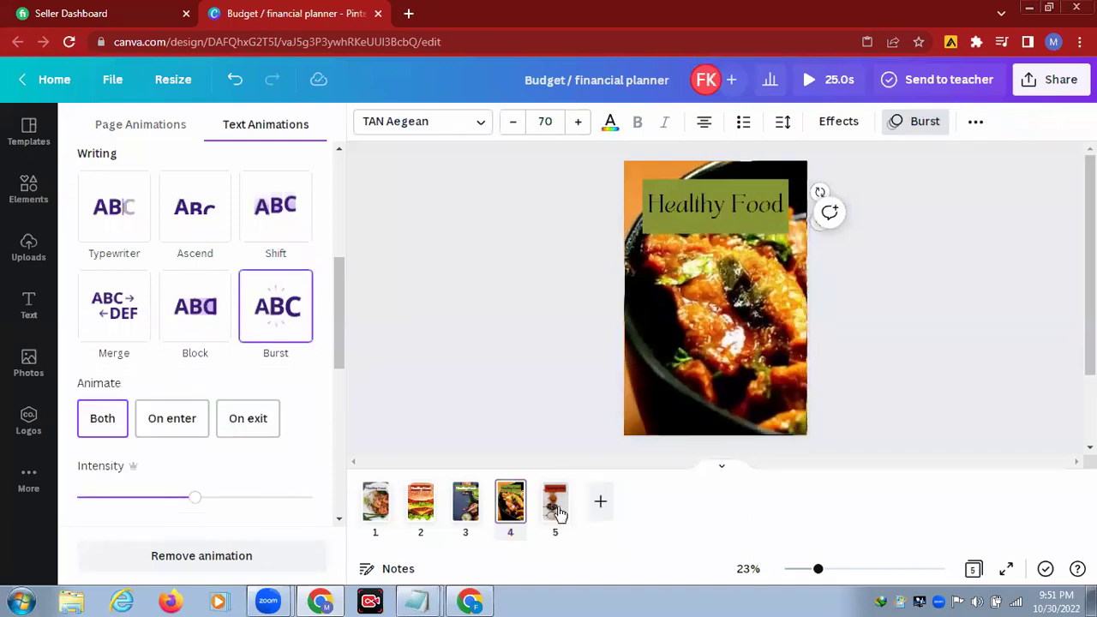
Step: Give page 5's spice-spoons heading the Burst animation, playing on enter
{"action": "left_click", "coordinate": [553, 510]}
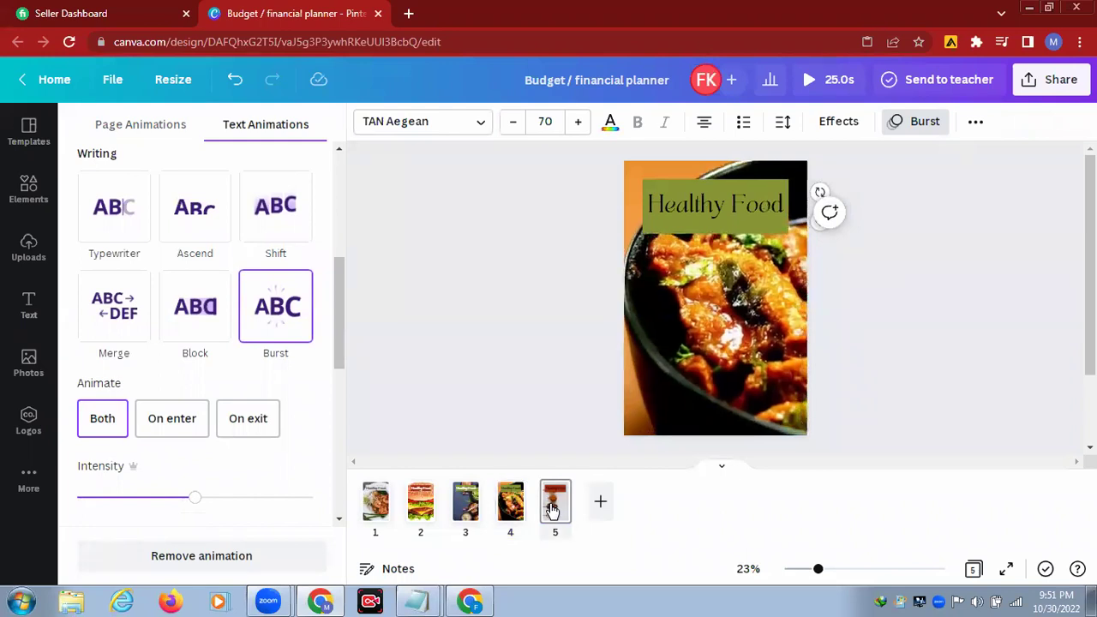
{"action": "left_click", "coordinate": [695, 206]}
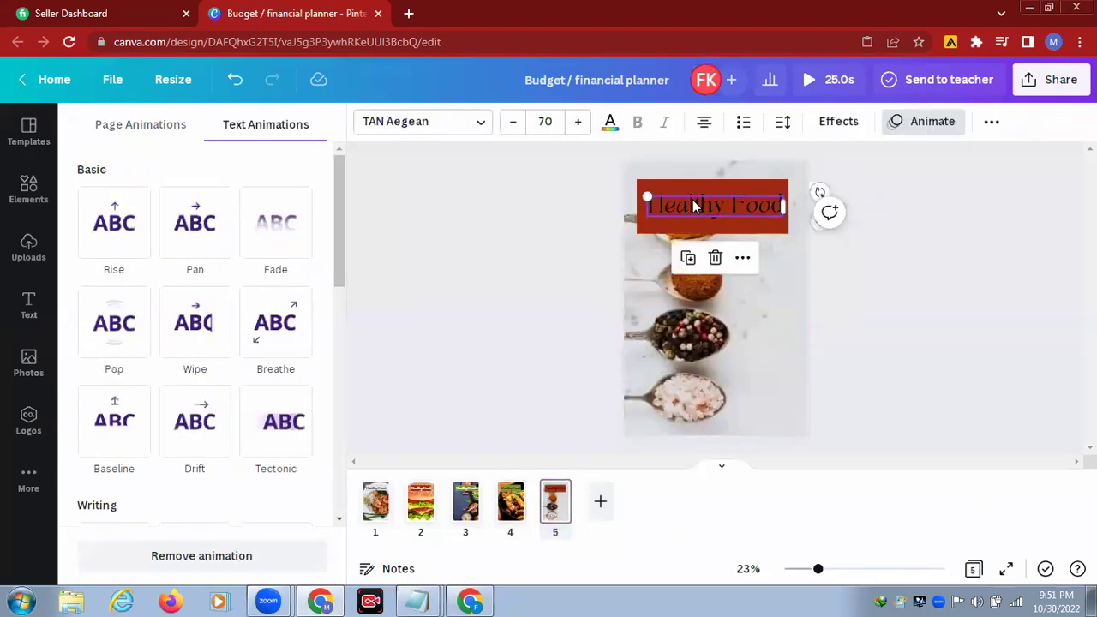
{"action": "left_click", "coordinate": [278, 342]}
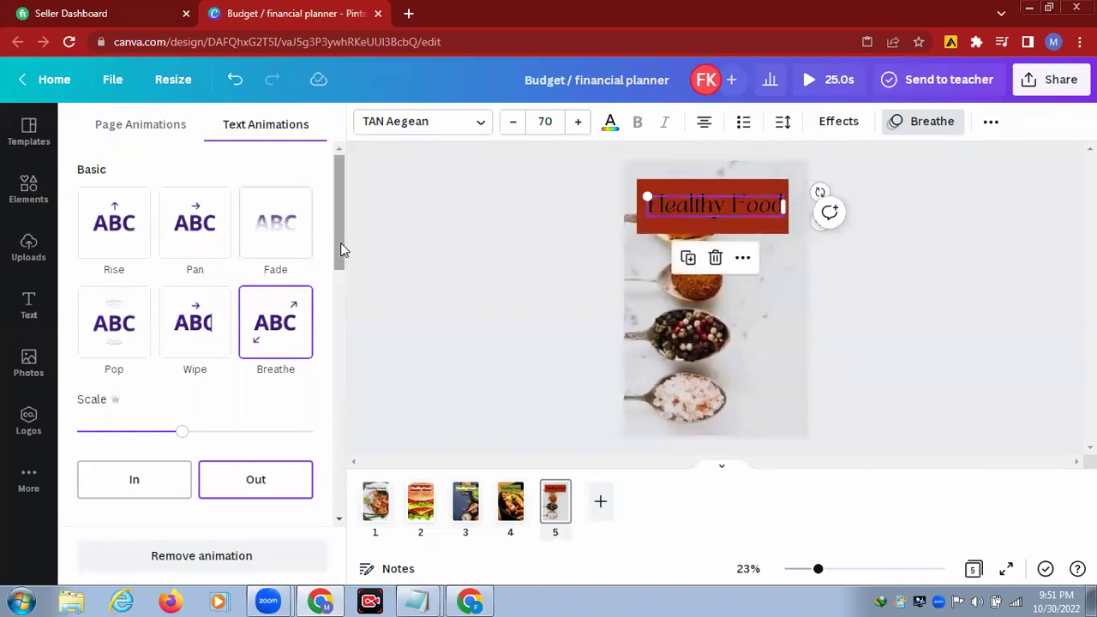
{"action": "scroll", "coordinate": [340, 332], "scroll_direction": "down", "scroll_amount": 1}
{"action": "scroll", "coordinate": [333, 355], "scroll_direction": "down", "scroll_amount": 5}
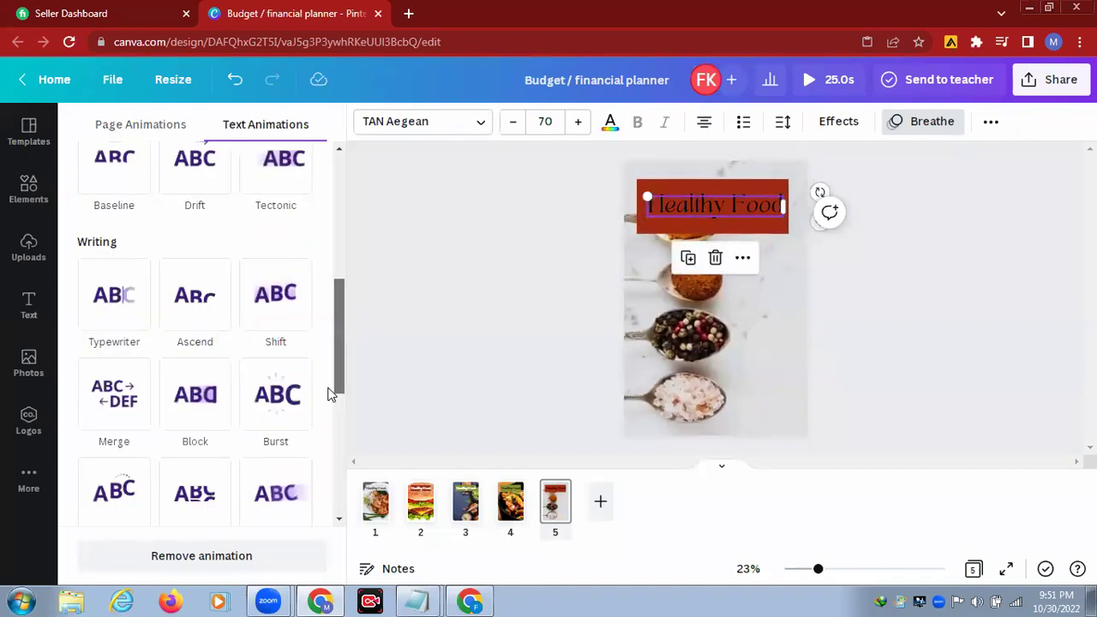
{"action": "left_click", "coordinate": [284, 345]}
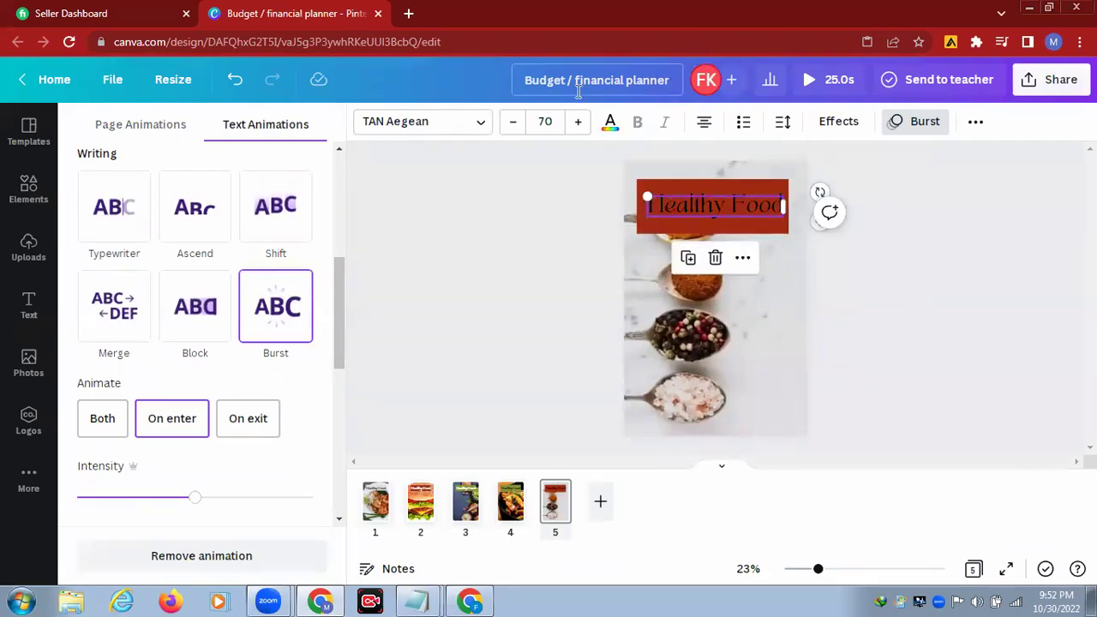
Step: Replace the 'Budget / financial planner' design title with 'healthy'
{"action": "left_click", "coordinate": [610, 86]}
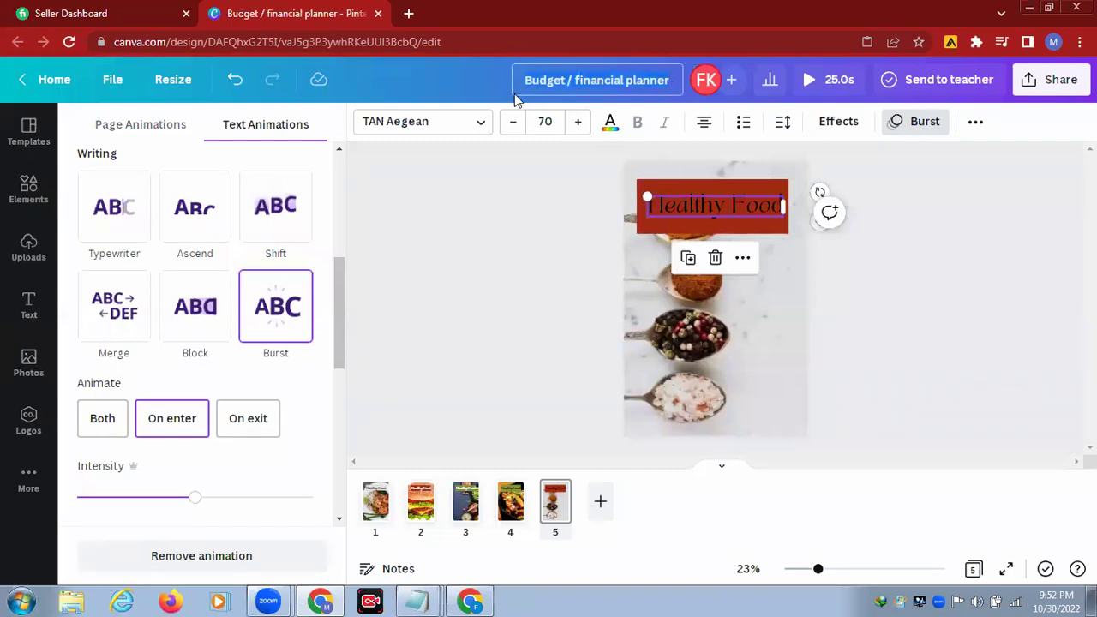
{"action": "key", "text": "ctrl+a"}
{"action": "key", "text": "BackSpace"}
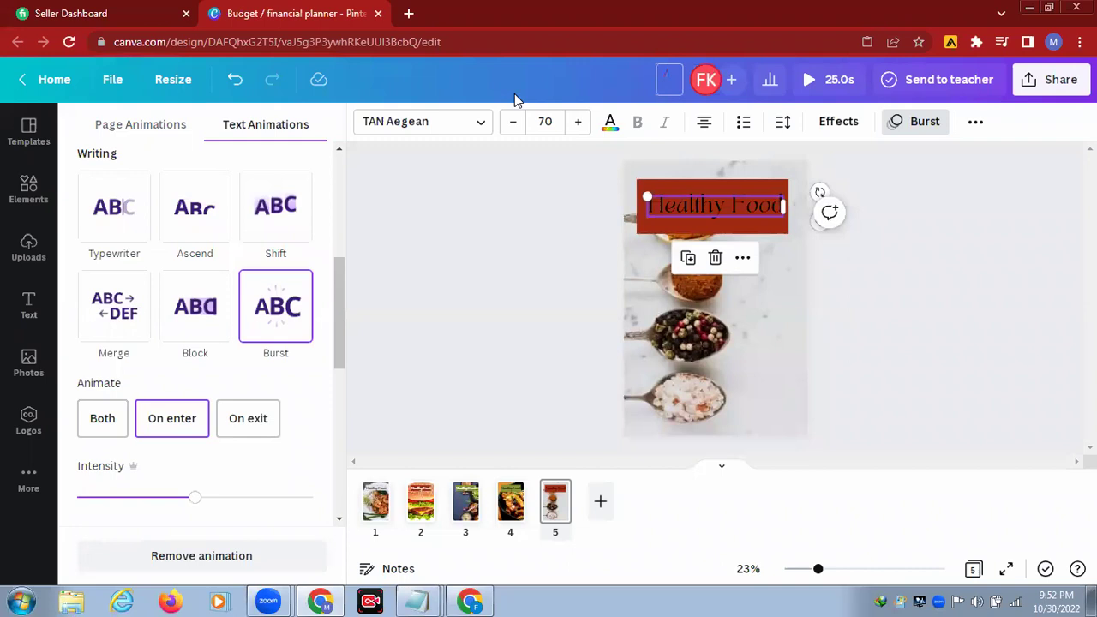
{"action": "type", "text": "H"}
{"action": "key", "text": "BackSpace"}
{"action": "type", "text": "healthy"}
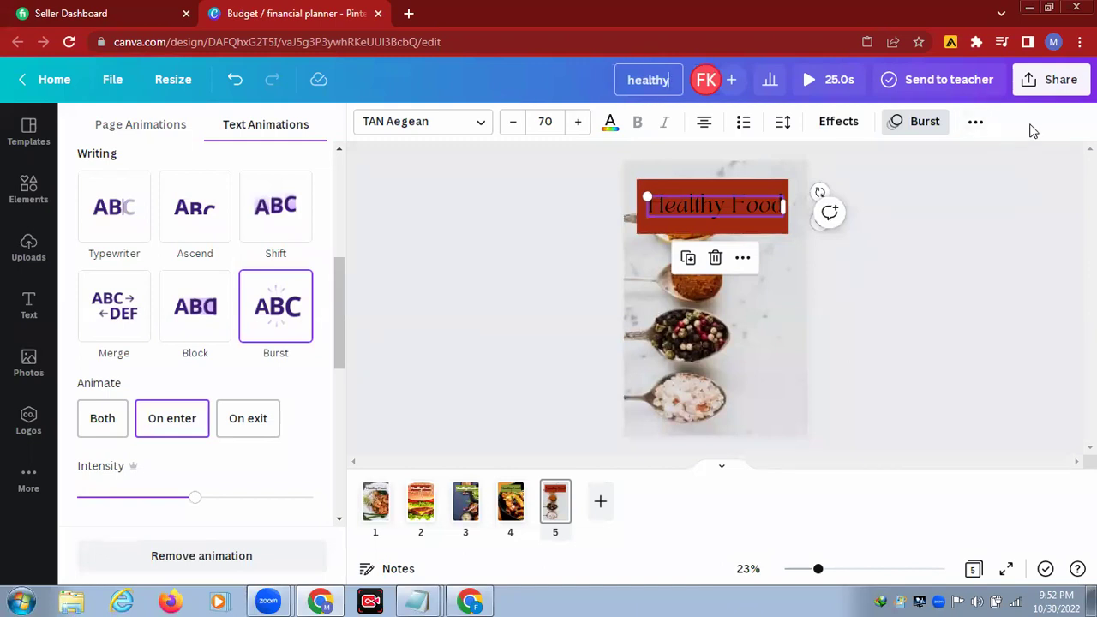
{"action": "key", "text": "Return"}
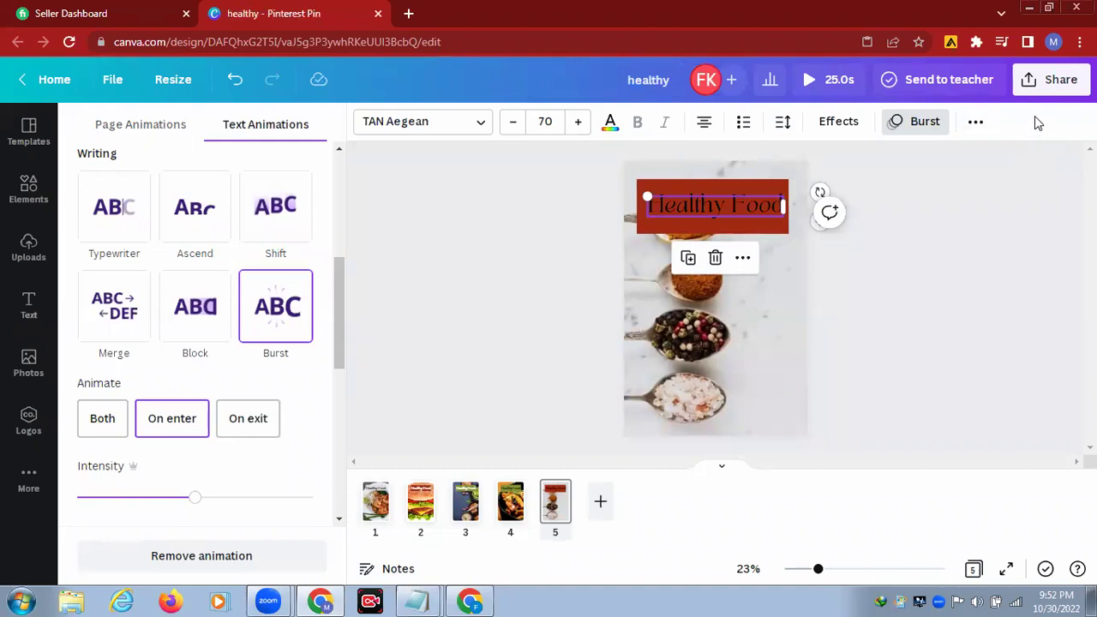
Step: Download all 5 pages of the design as an MP4 video
{"action": "left_click", "coordinate": [1045, 86]}
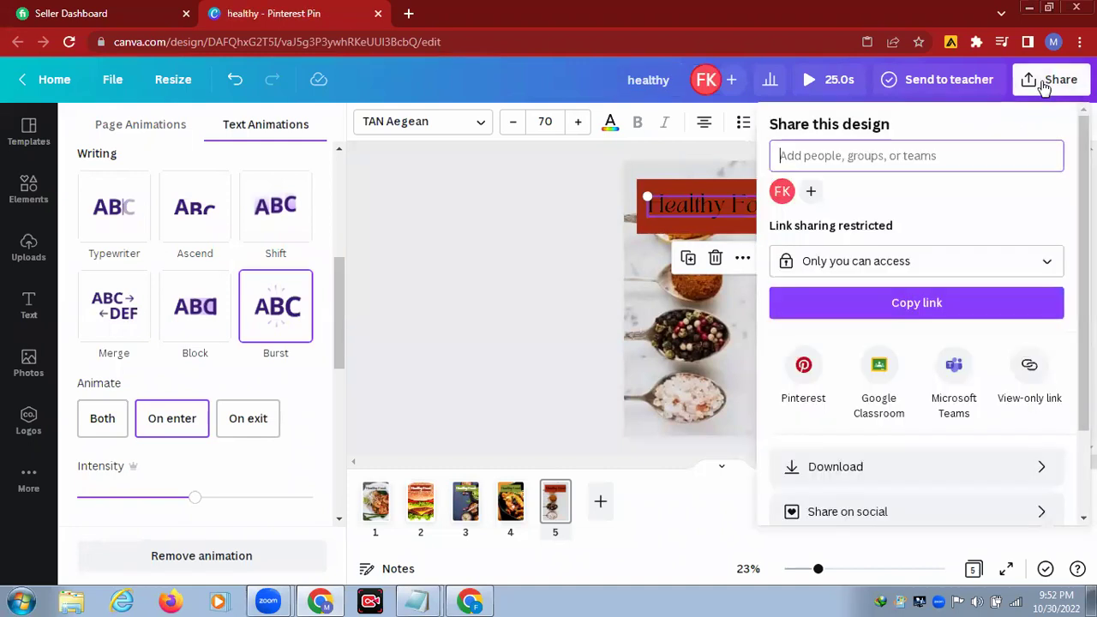
{"action": "left_click", "coordinate": [892, 477]}
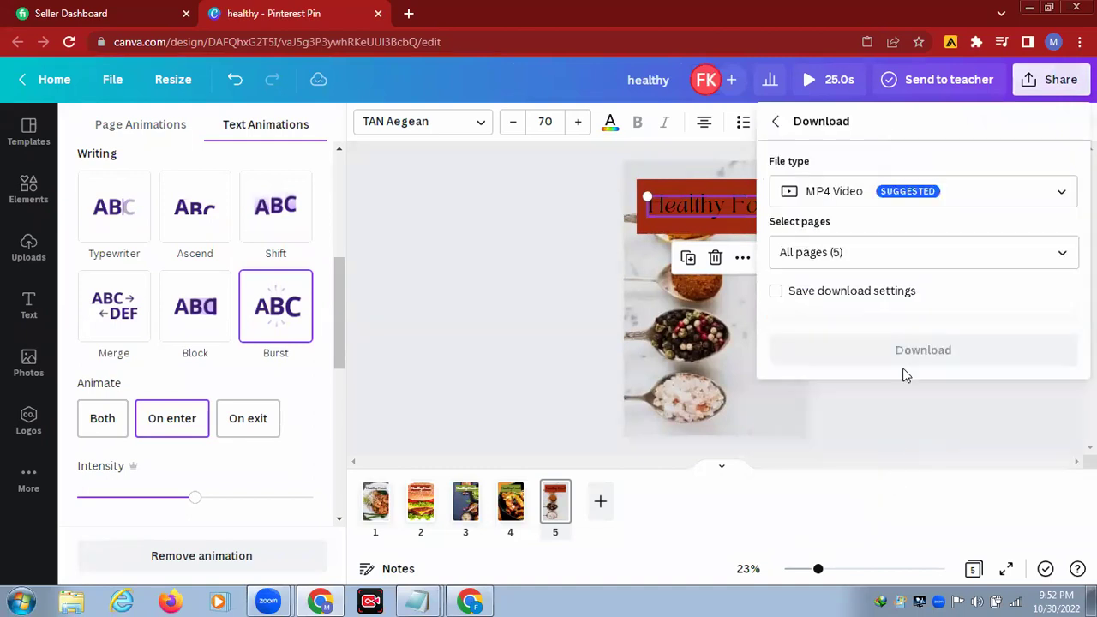
{"action": "left_click", "coordinate": [1065, 259]}
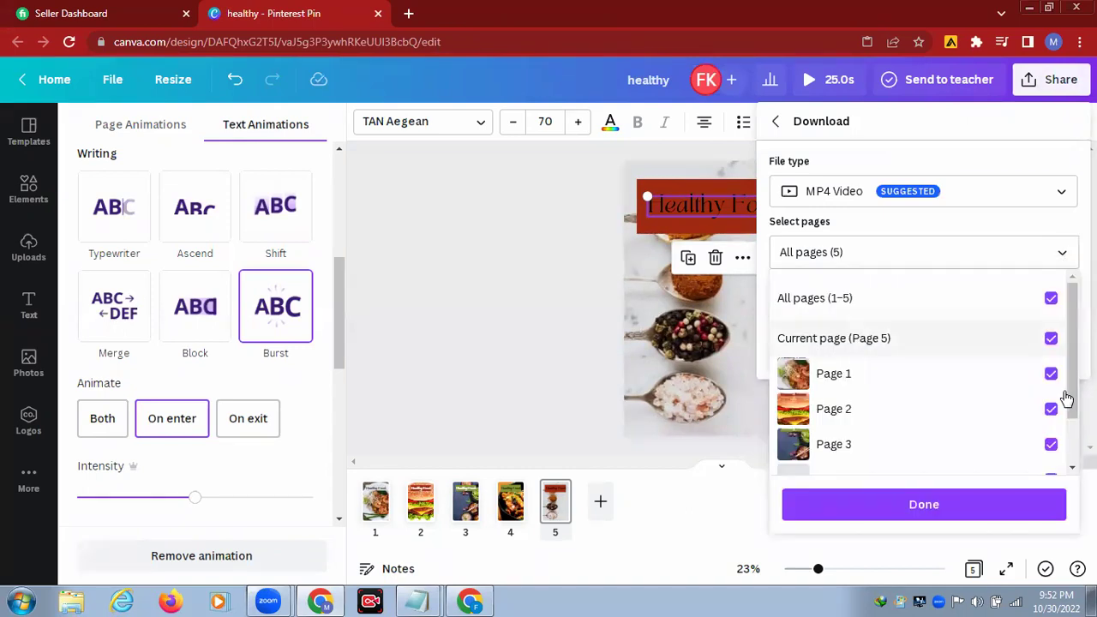
{"action": "left_click", "coordinate": [911, 506]}
{"action": "left_click", "coordinate": [943, 345]}
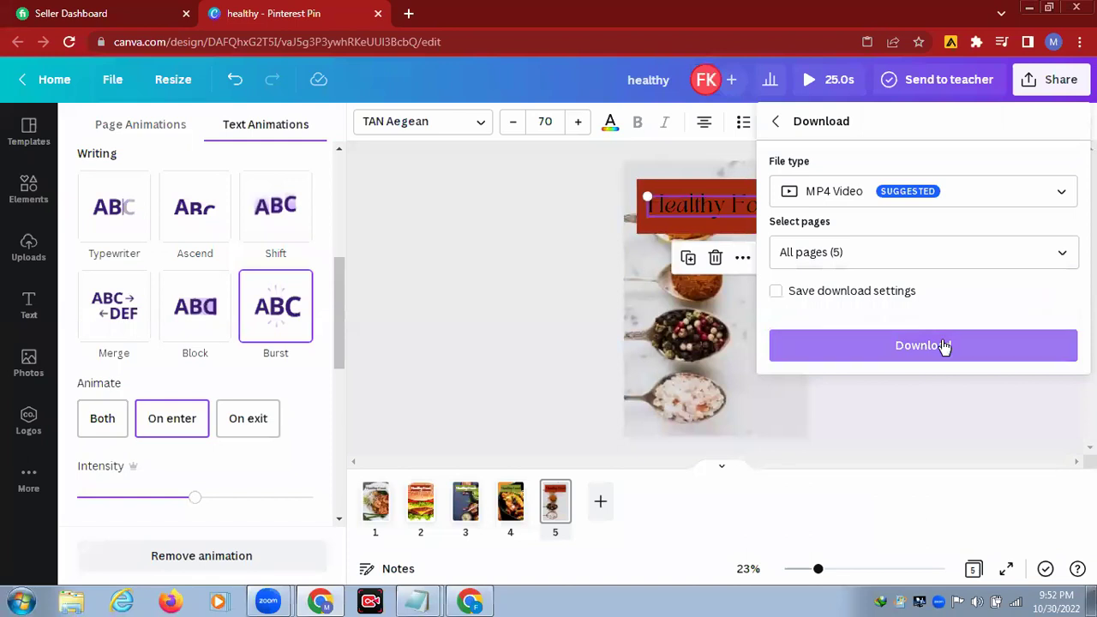
{"action": "left_click", "coordinate": [943, 346]}
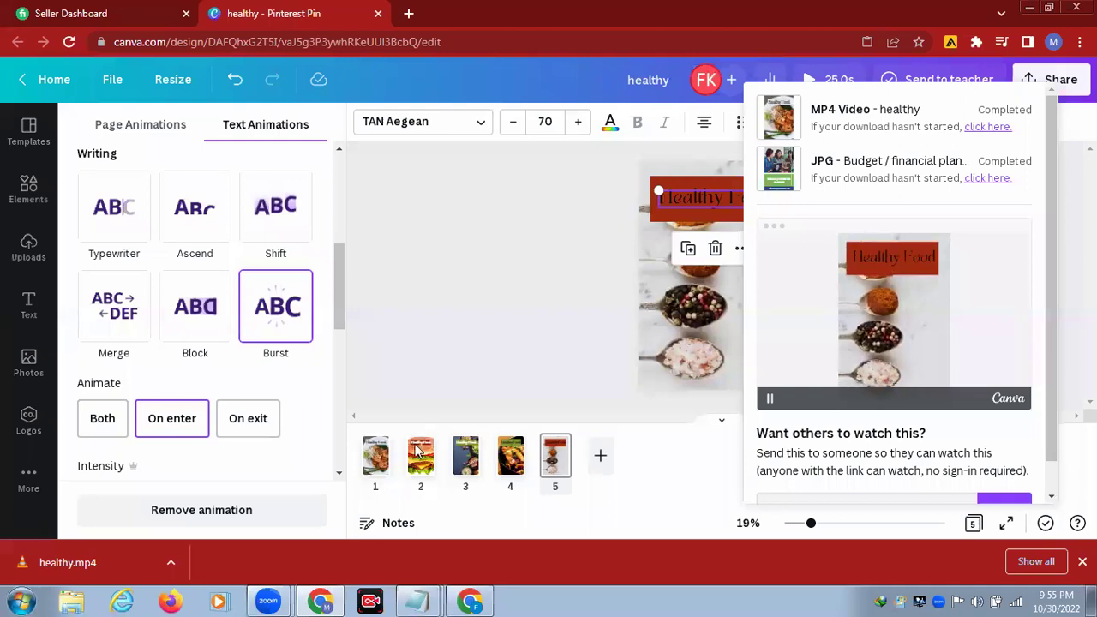
Step: Close the failed Pinterest tab and start entering 'pin' in a new tab's address bar
{"action": "left_click", "coordinate": [473, 599]}
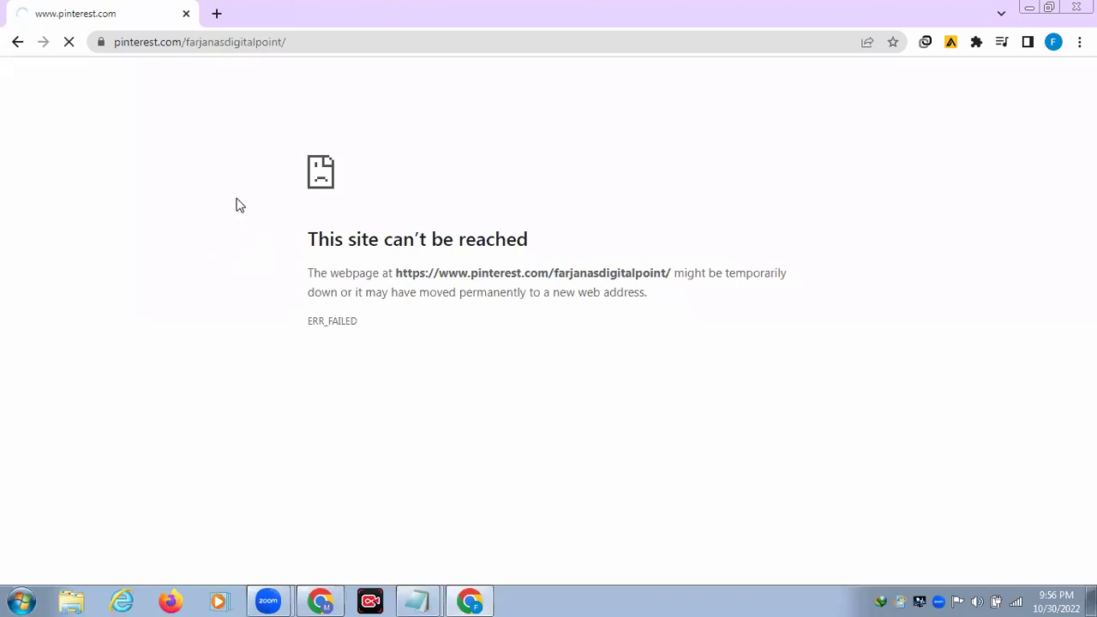
{"action": "left_click", "coordinate": [217, 14]}
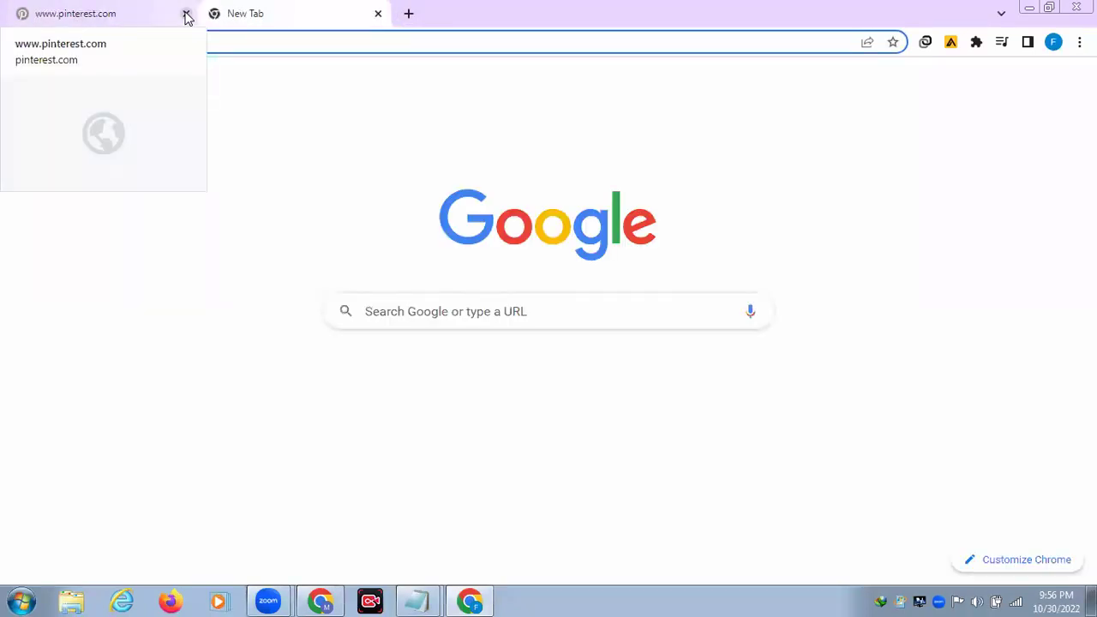
{"action": "left_click", "coordinate": [112, 16]}
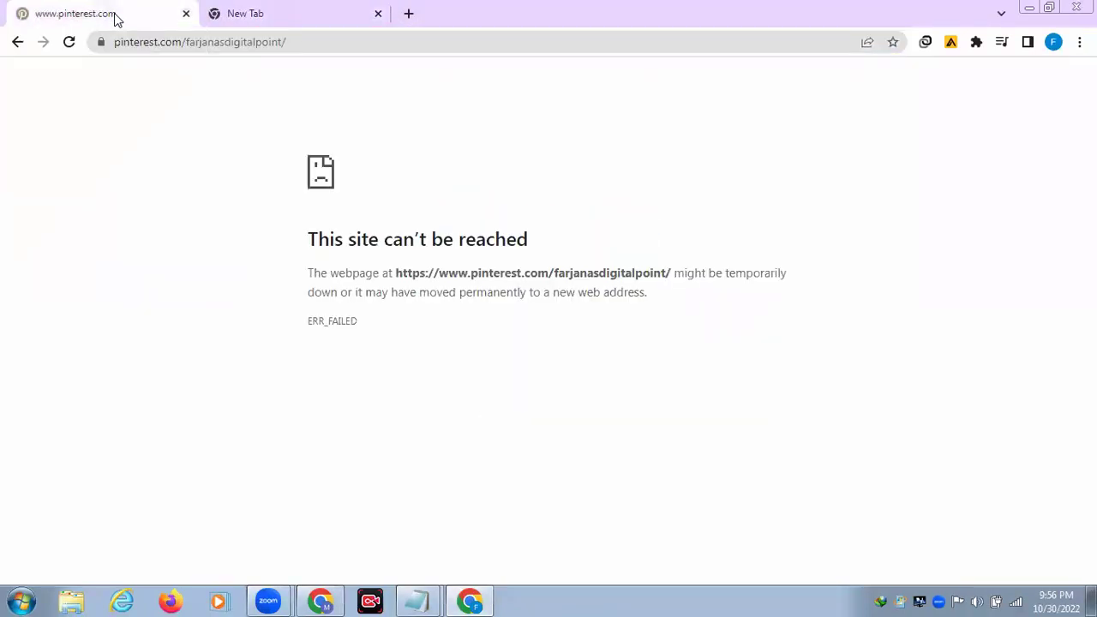
{"action": "left_click", "coordinate": [184, 15]}
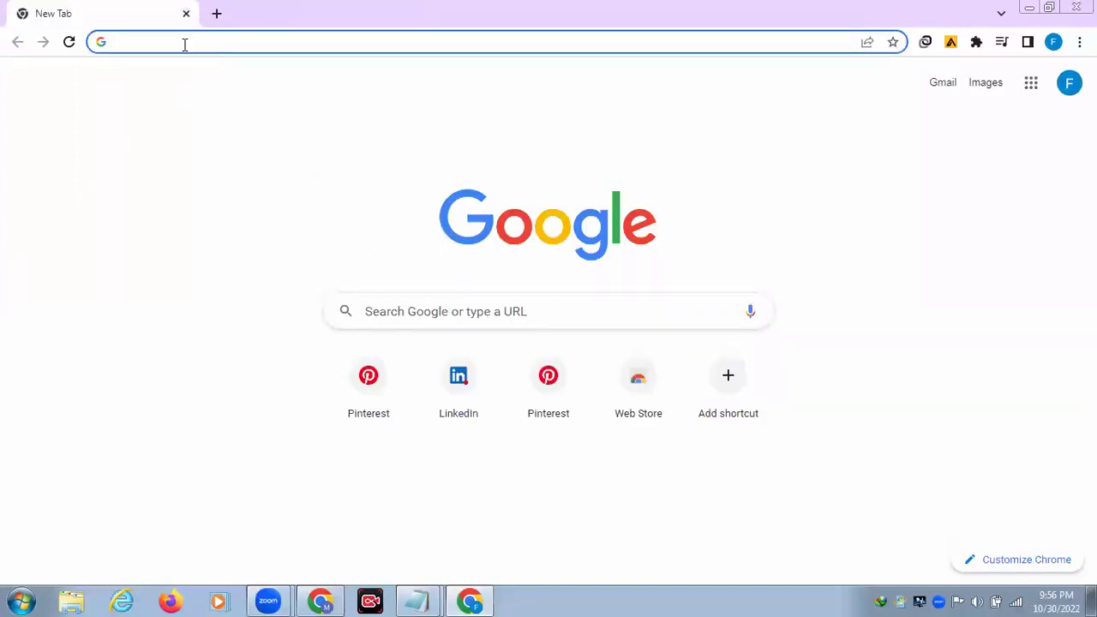
{"action": "type", "text": "pin"}
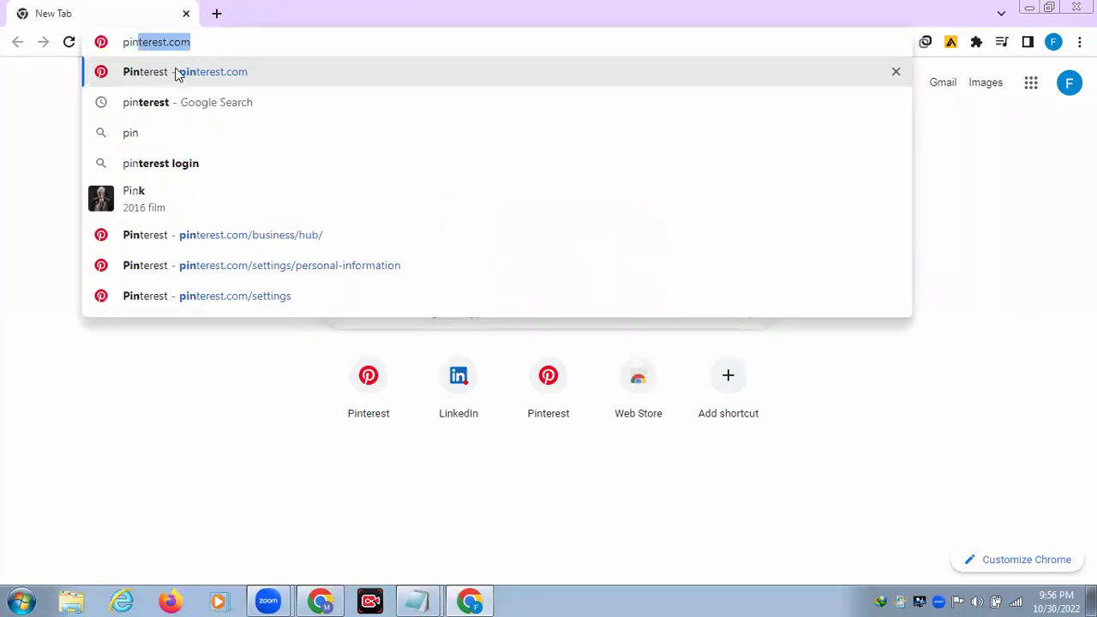
Step: Load pinterest.com and view the business account's profile and its created pins
{"action": "left_click", "coordinate": [177, 74]}
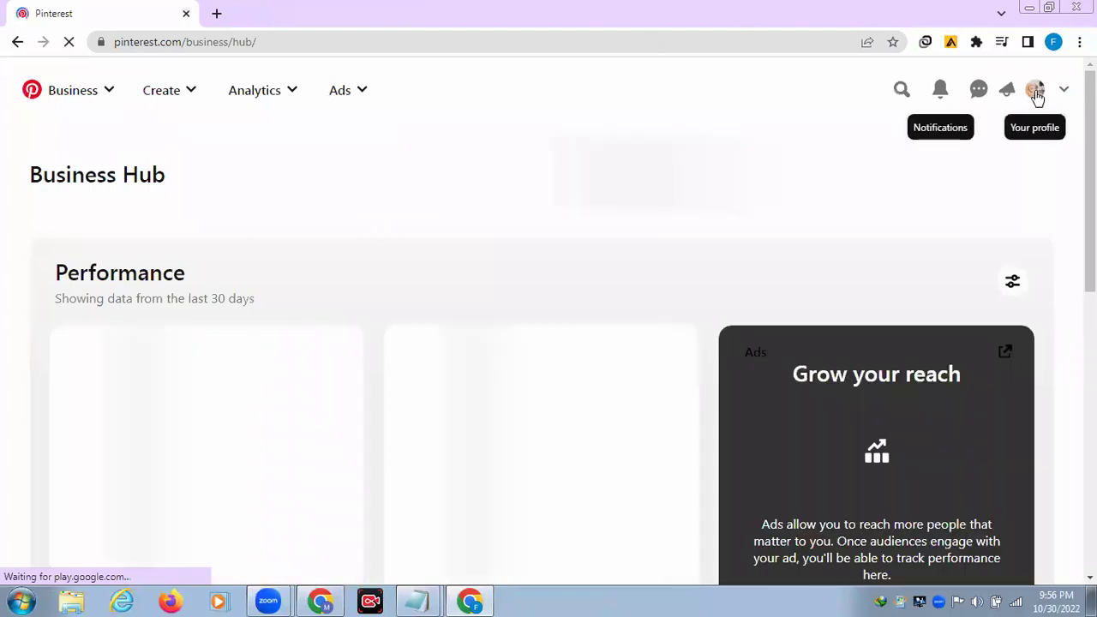
{"action": "left_click", "coordinate": [1036, 91]}
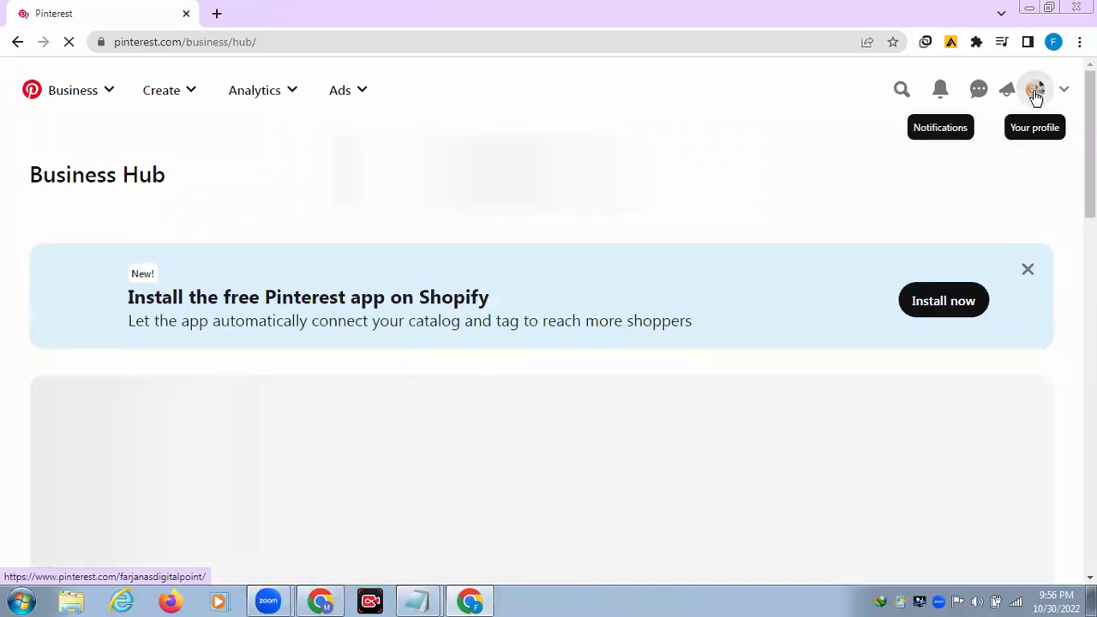
{"action": "left_click", "coordinate": [1036, 92]}
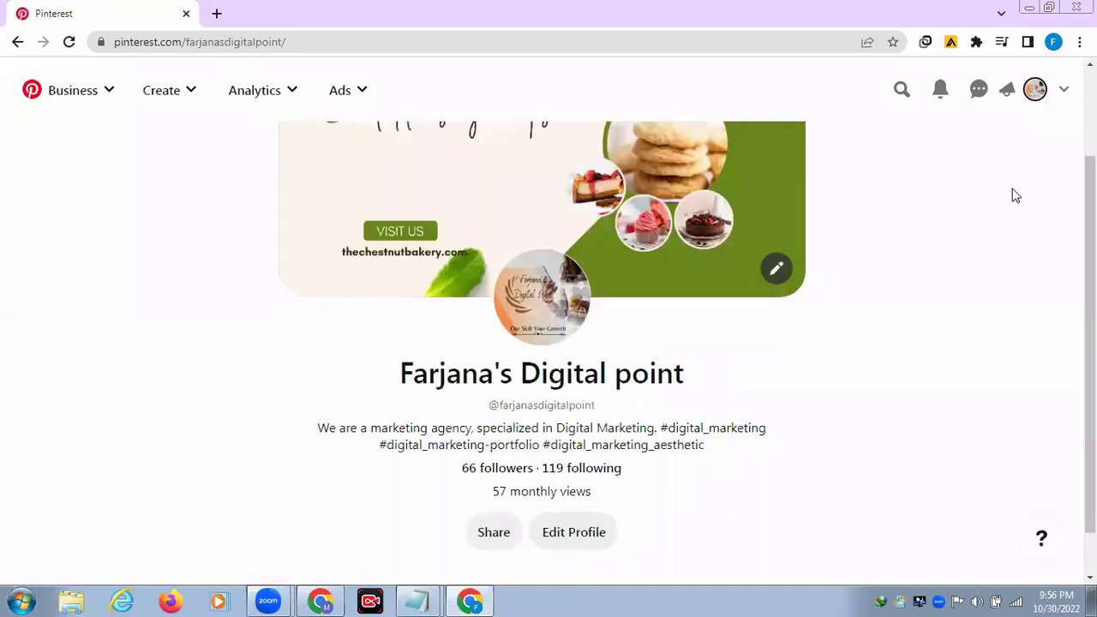
{"action": "scroll", "coordinate": [1015, 195], "scroll_direction": "down", "scroll_amount": 1}
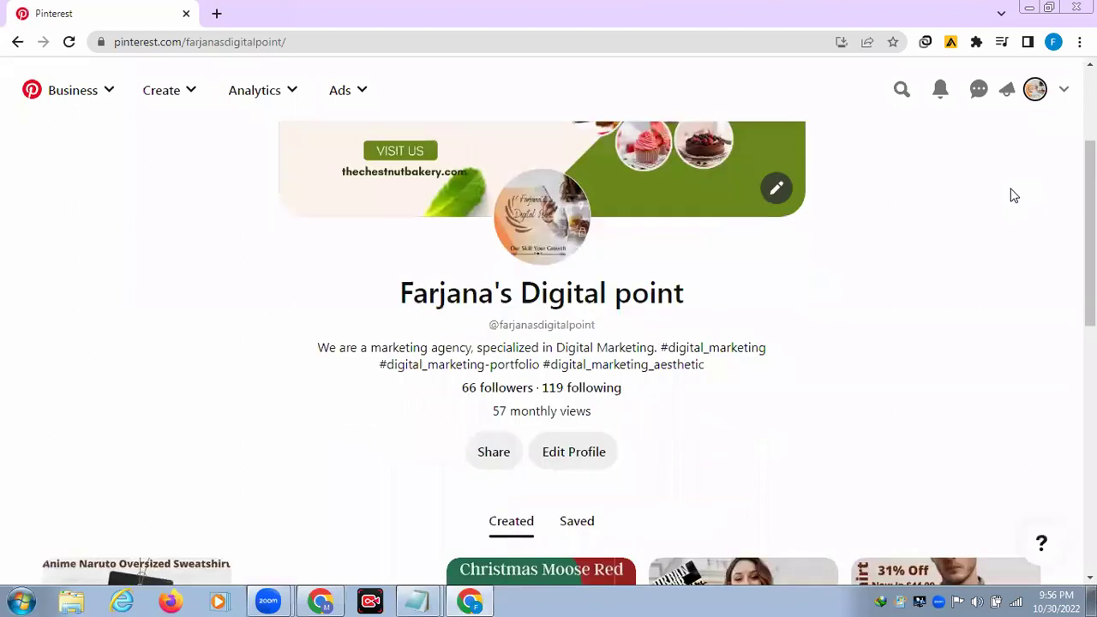
{"action": "scroll", "coordinate": [1013, 195], "scroll_direction": "down", "scroll_amount": 2}
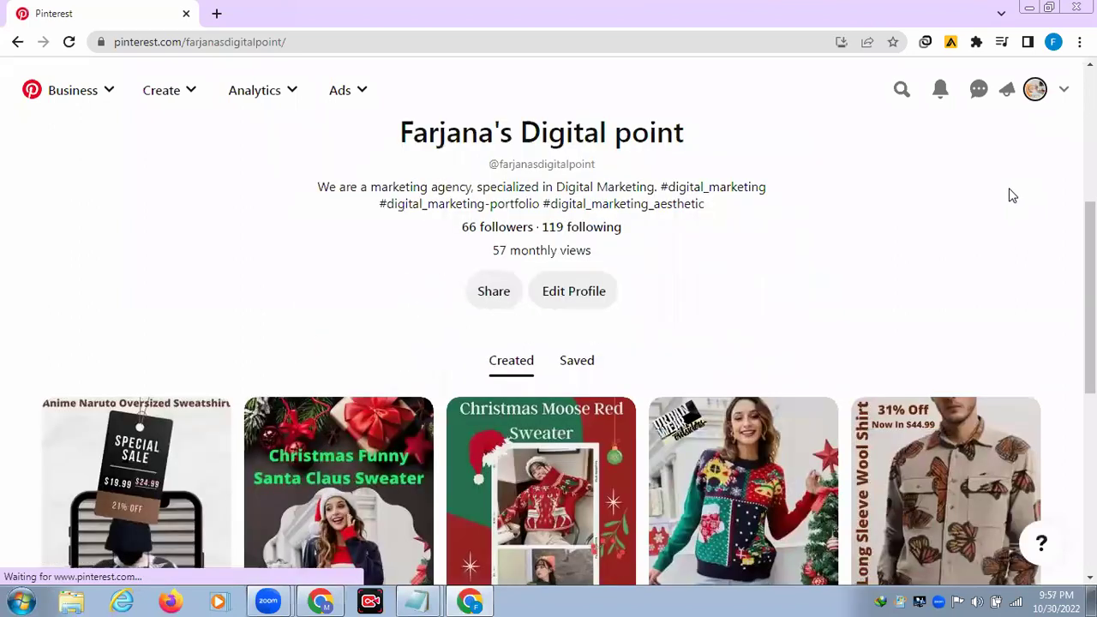
{"action": "scroll", "coordinate": [1012, 196], "scroll_direction": "up", "scroll_amount": 2}
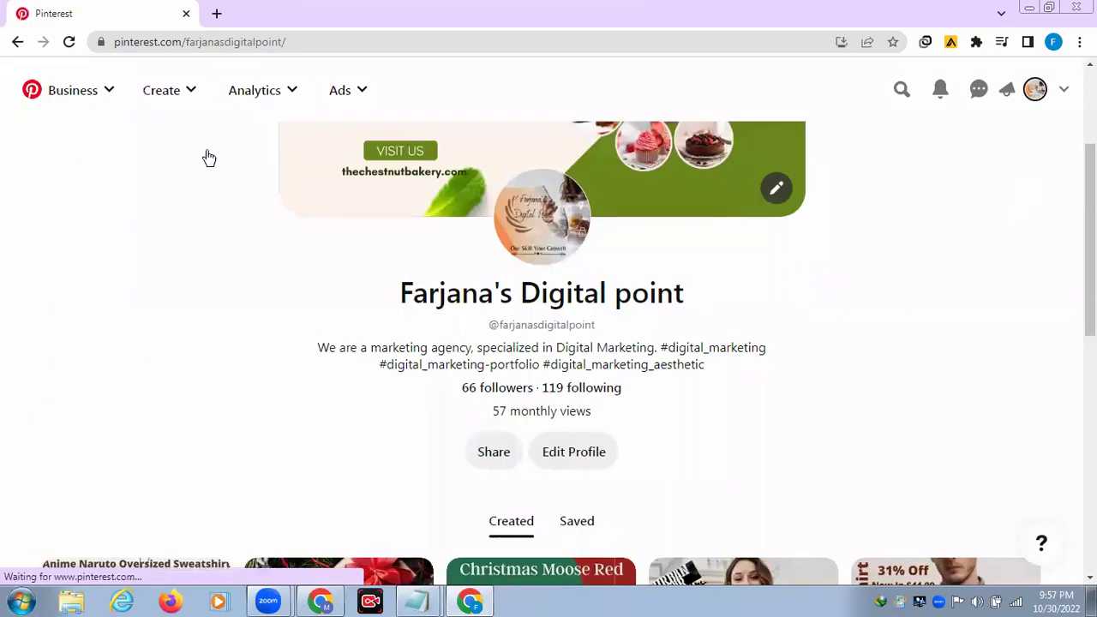
Step: Start a new Idea Pin draft from Create > Create Idea Pin
{"action": "left_click", "coordinate": [171, 93]}
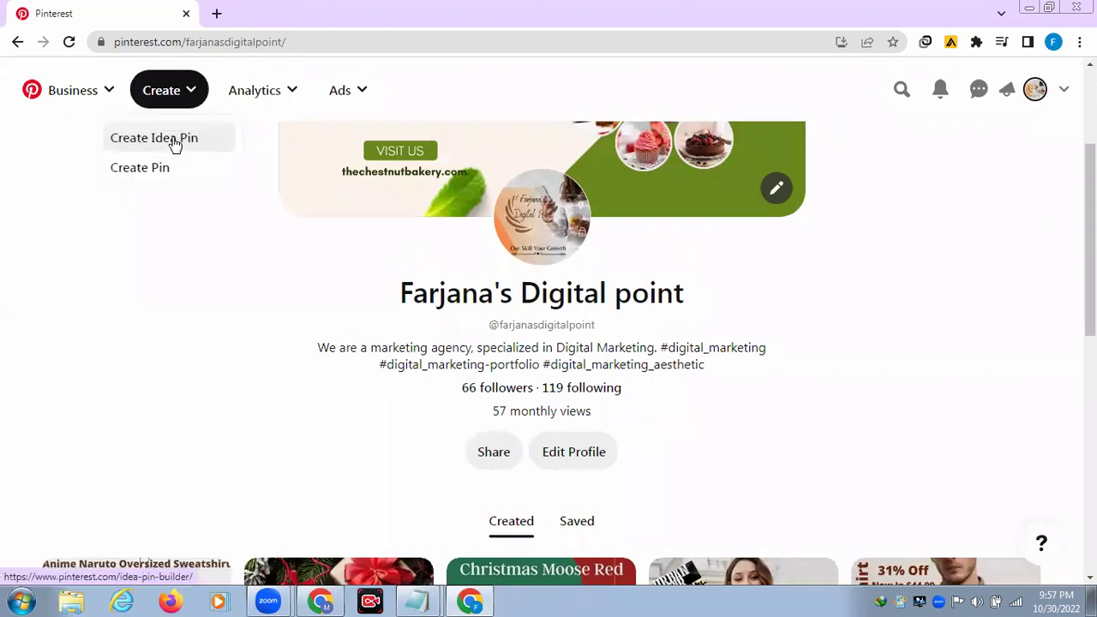
{"action": "left_click", "coordinate": [175, 143]}
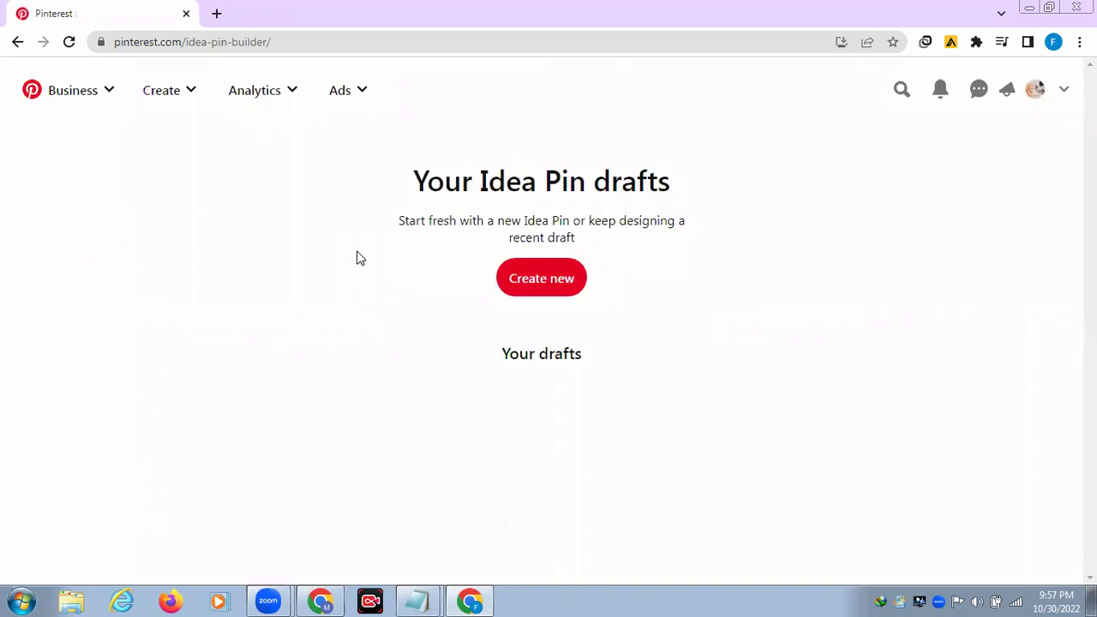
{"action": "left_click", "coordinate": [540, 276]}
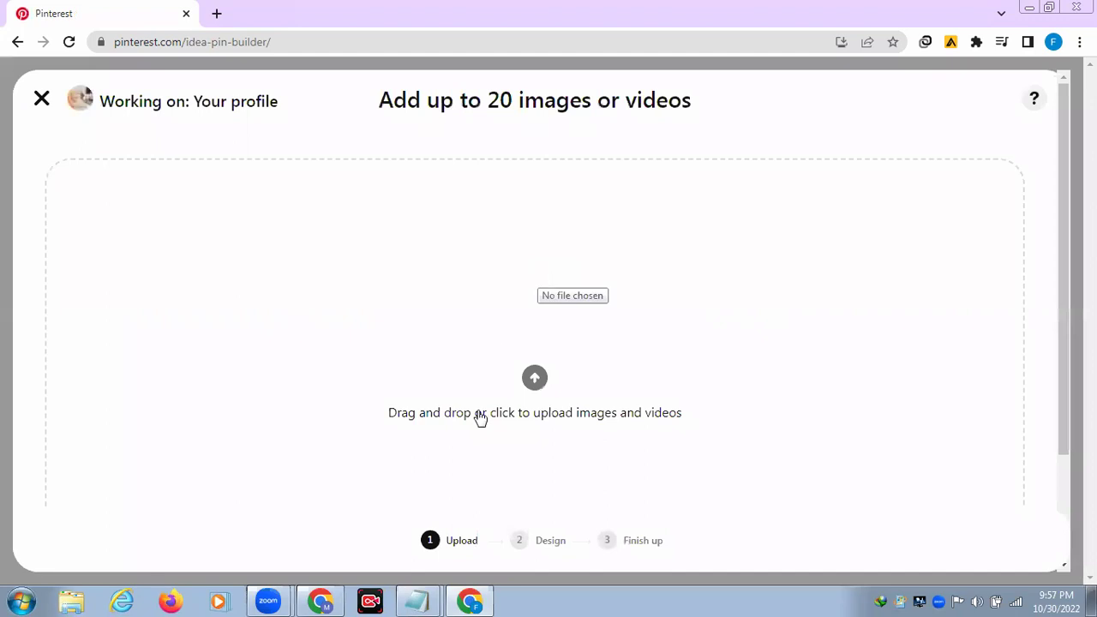
Step: Upload healthy.mp4 from Downloads as the Idea Pin's video
{"action": "left_click", "coordinate": [533, 378]}
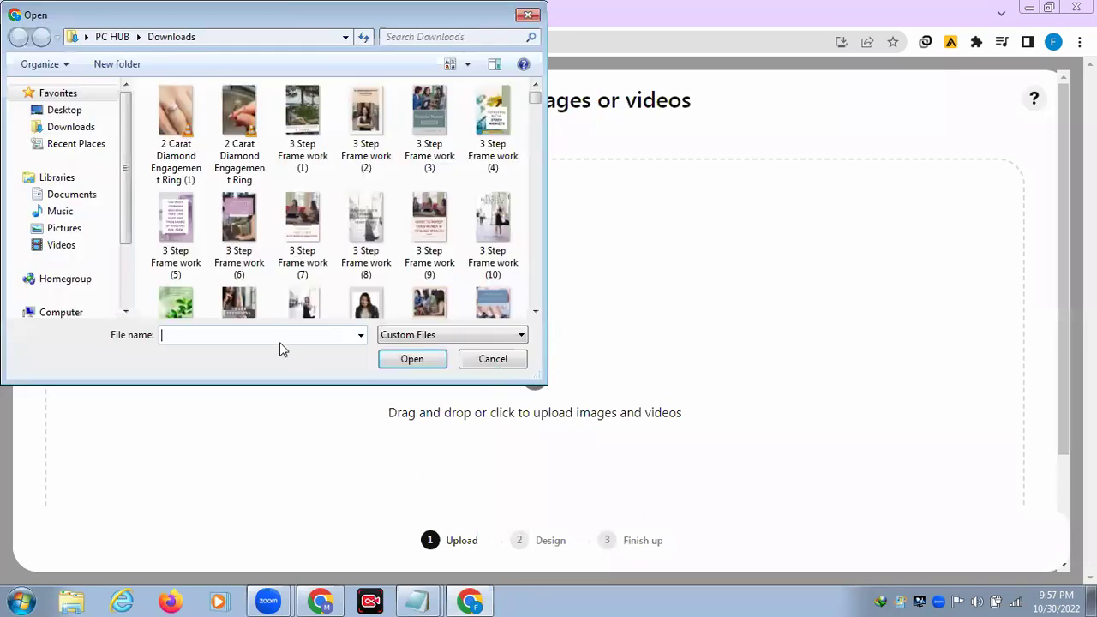
{"action": "type", "text": "h"}
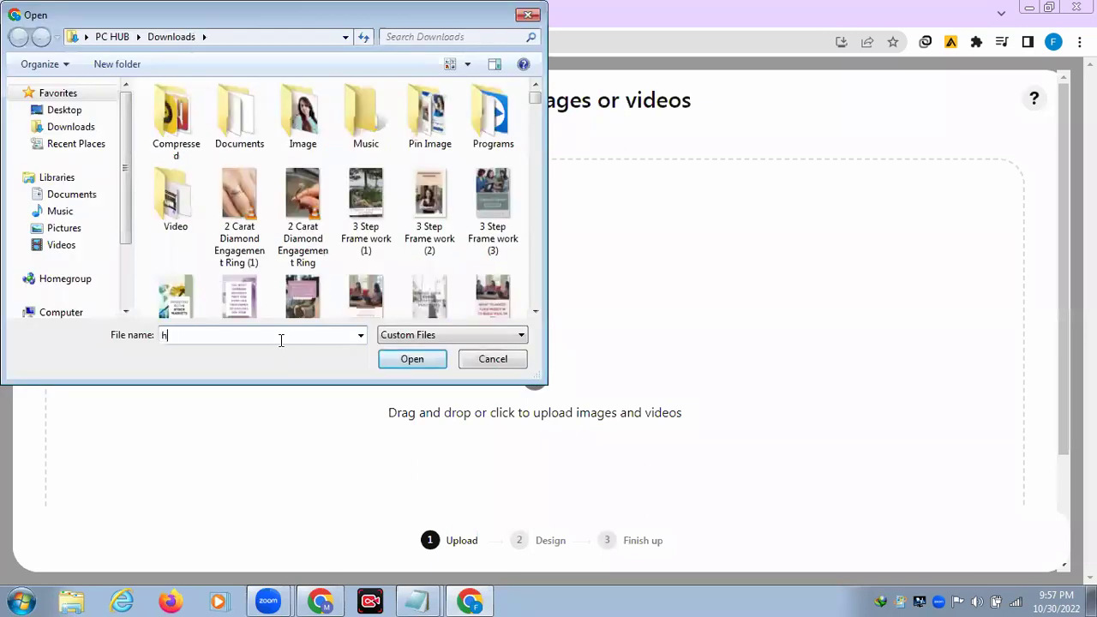
{"action": "type", "text": "ealthy"}
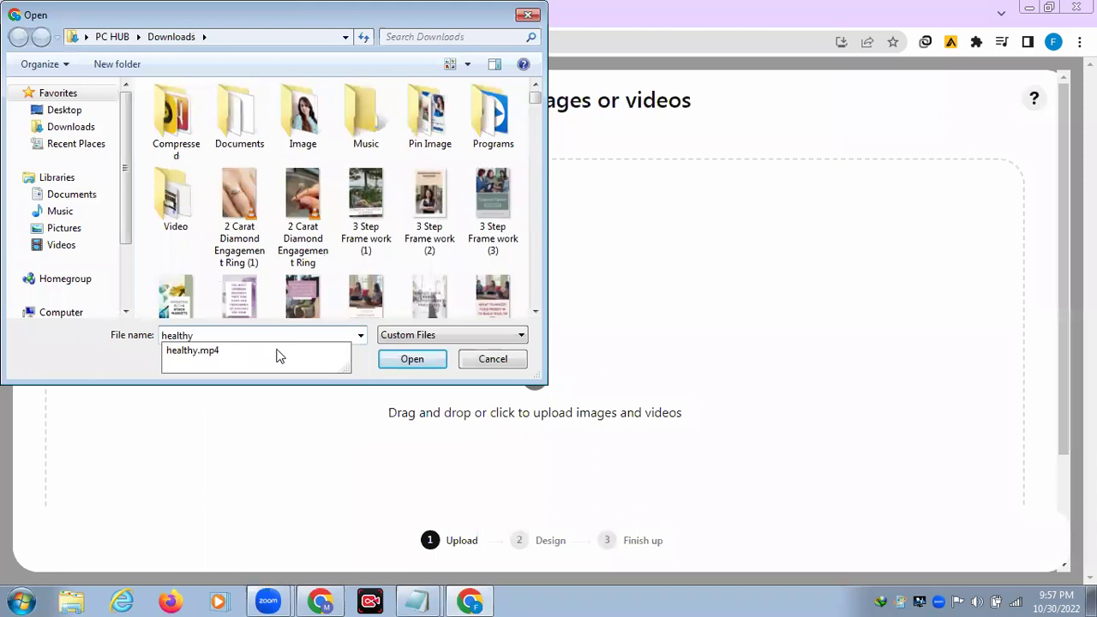
{"action": "left_click", "coordinate": [406, 356]}
{"action": "left_click", "coordinate": [406, 356]}
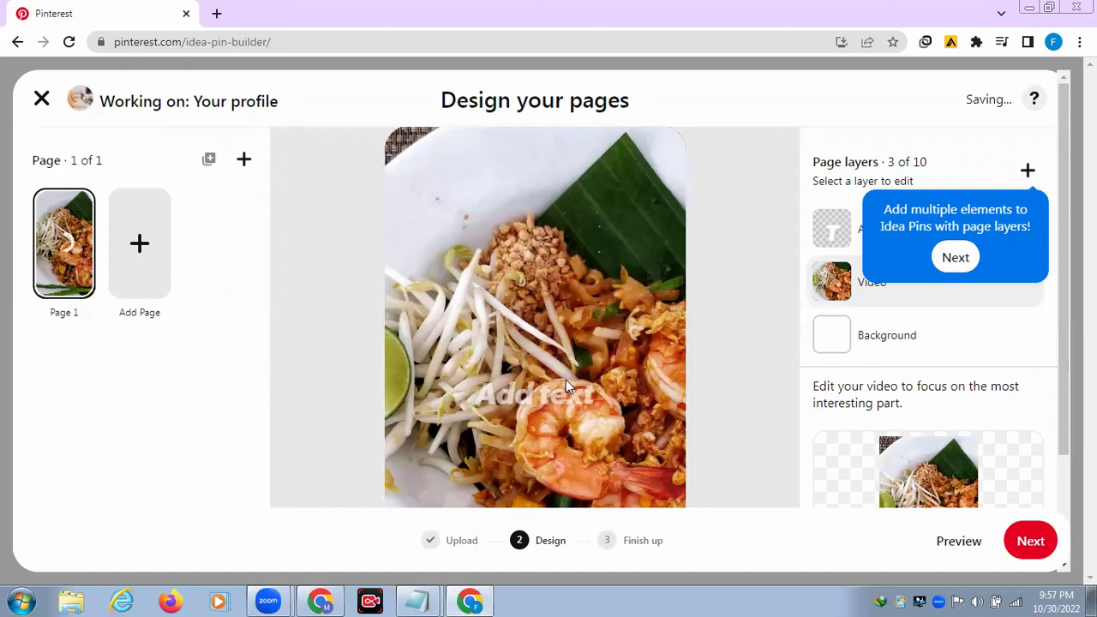
Step: Delete the placeholder text block from the video page and advance to Finishing touches
{"action": "left_click", "coordinate": [519, 399]}
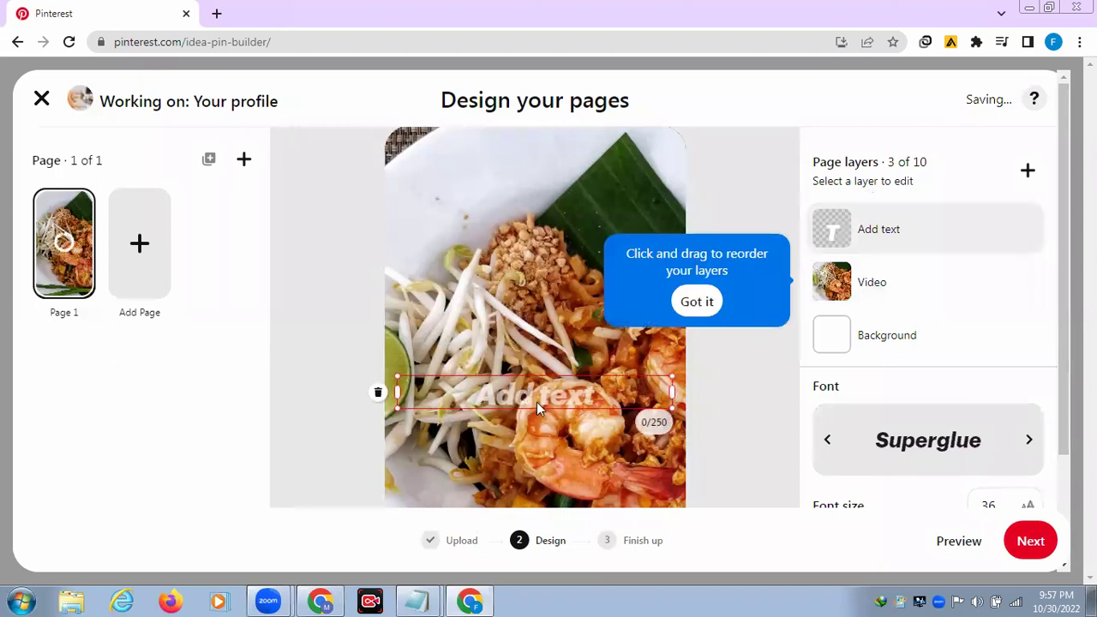
{"action": "left_click", "coordinate": [379, 393]}
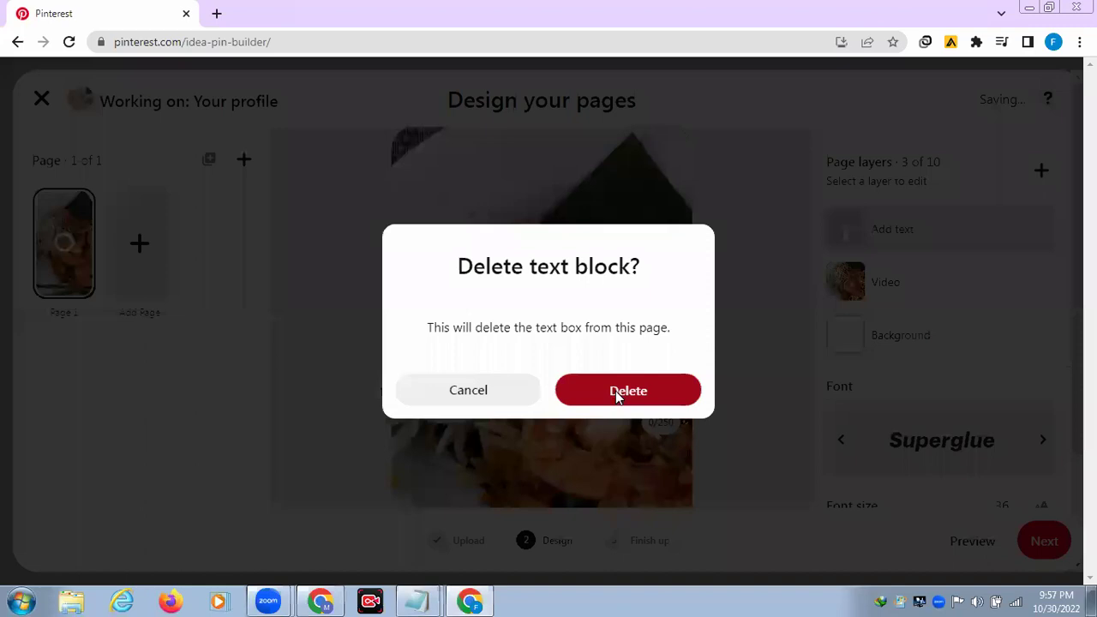
{"action": "left_click", "coordinate": [616, 391]}
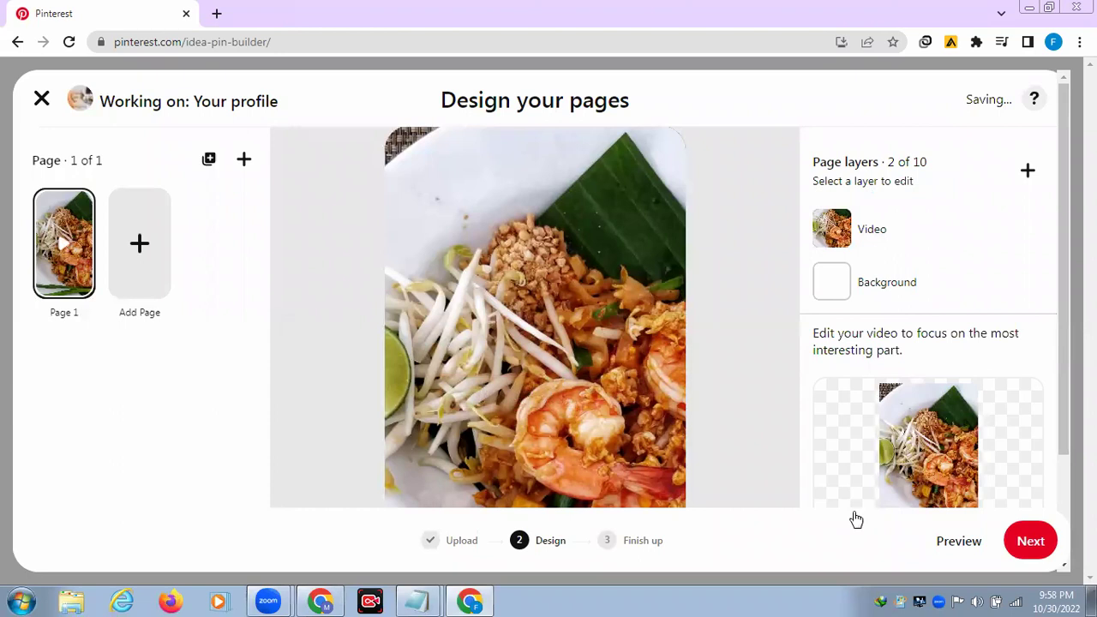
{"action": "left_click", "coordinate": [1032, 542]}
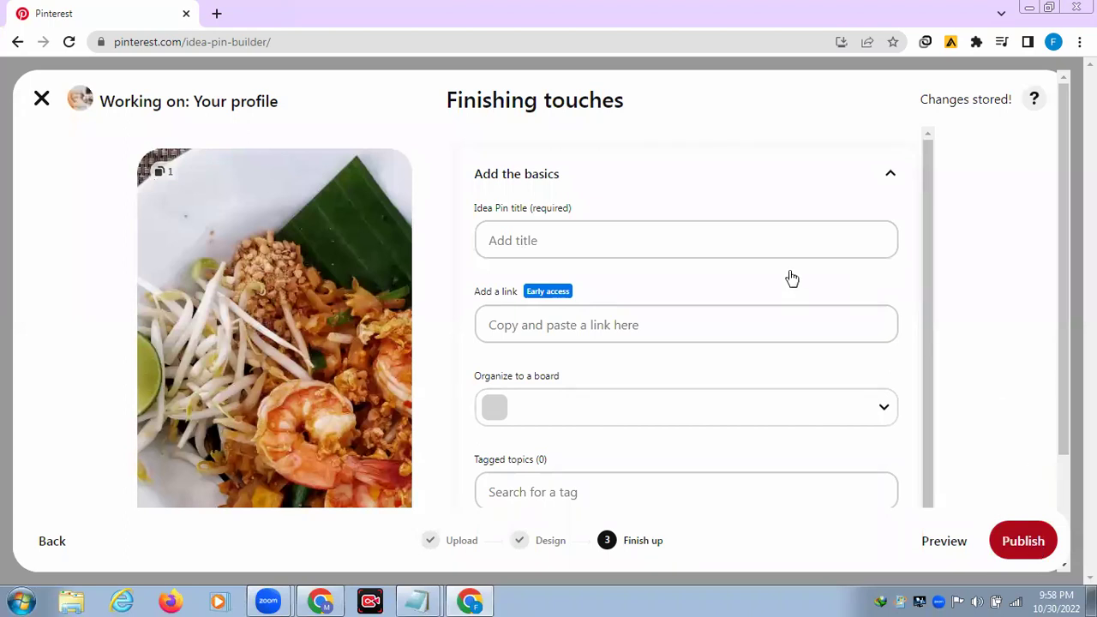
Step: Title the Idea Pin 'Healthy Food' and open the board list
{"action": "left_click", "coordinate": [558, 232]}
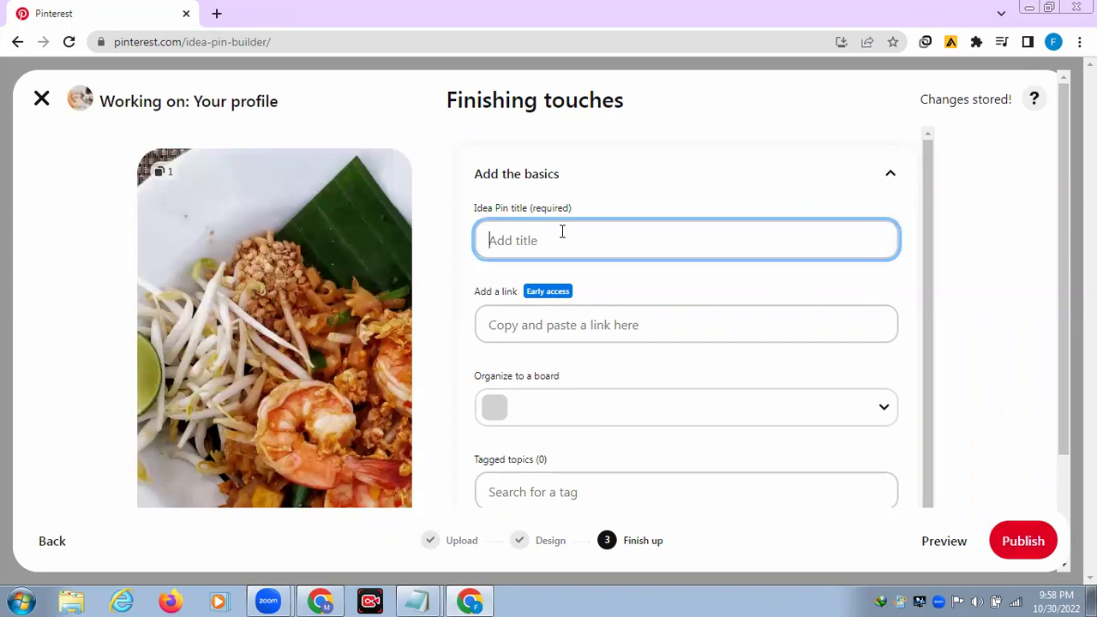
{"action": "type", "text": "Healthy Food"}
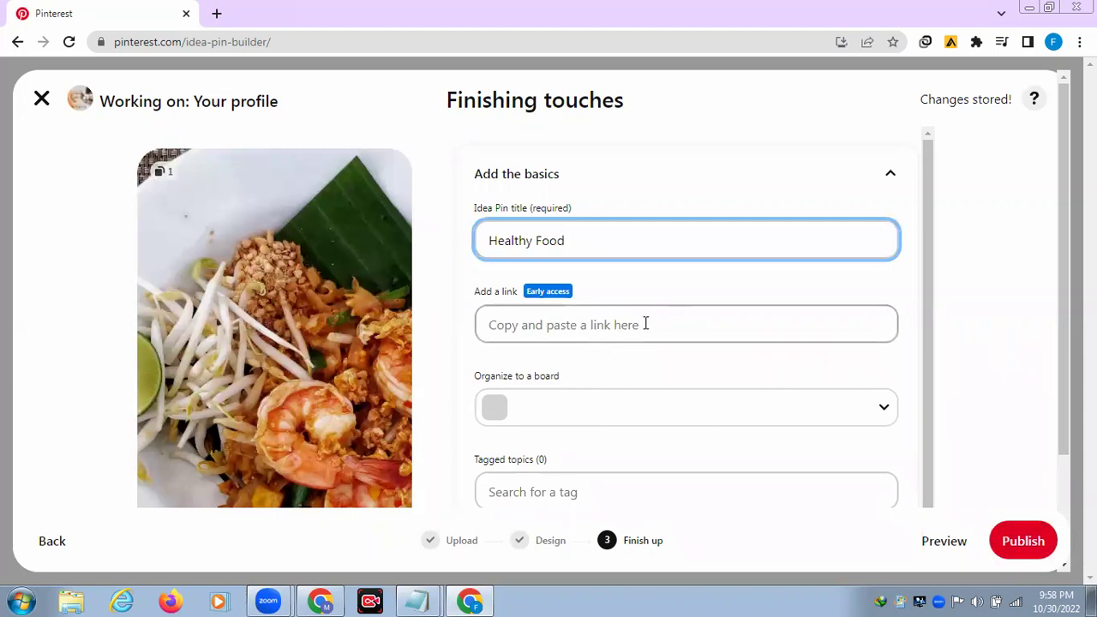
{"action": "left_click", "coordinate": [885, 415]}
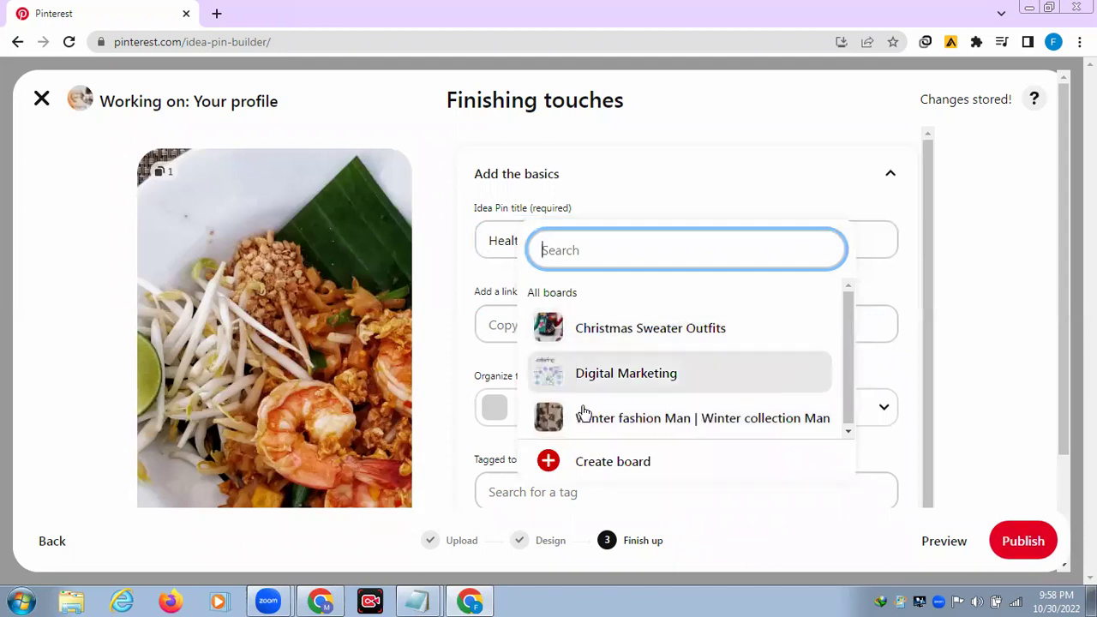
Step: Create a 'Food Recipes' board, correcting the misspelled 'Recipies' via spellcheck
{"action": "left_click", "coordinate": [606, 464]}
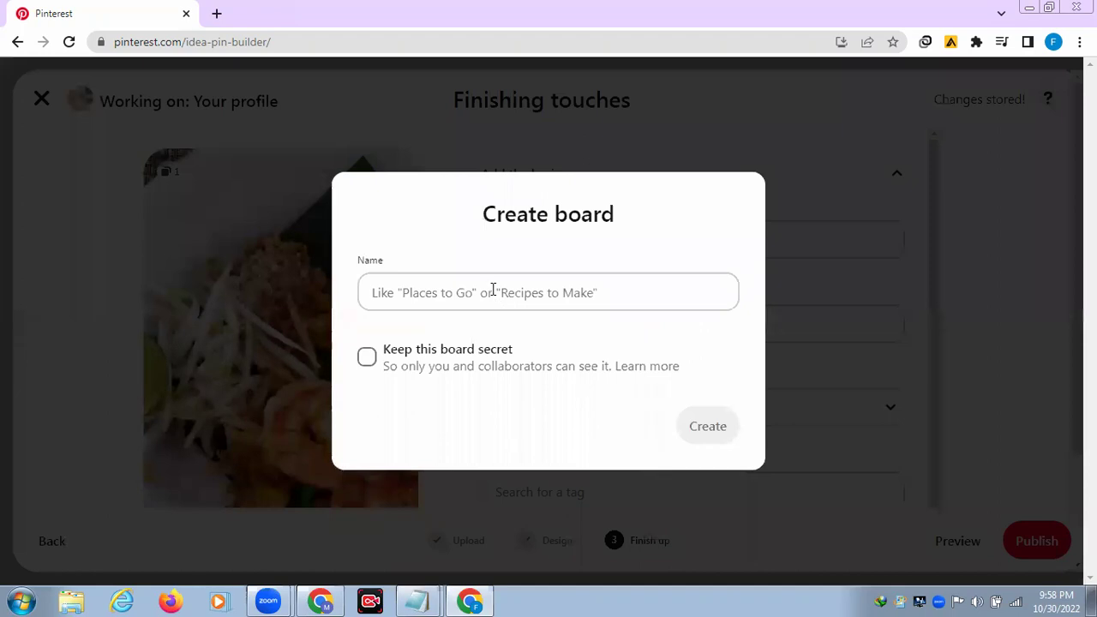
{"action": "left_click", "coordinate": [504, 296]}
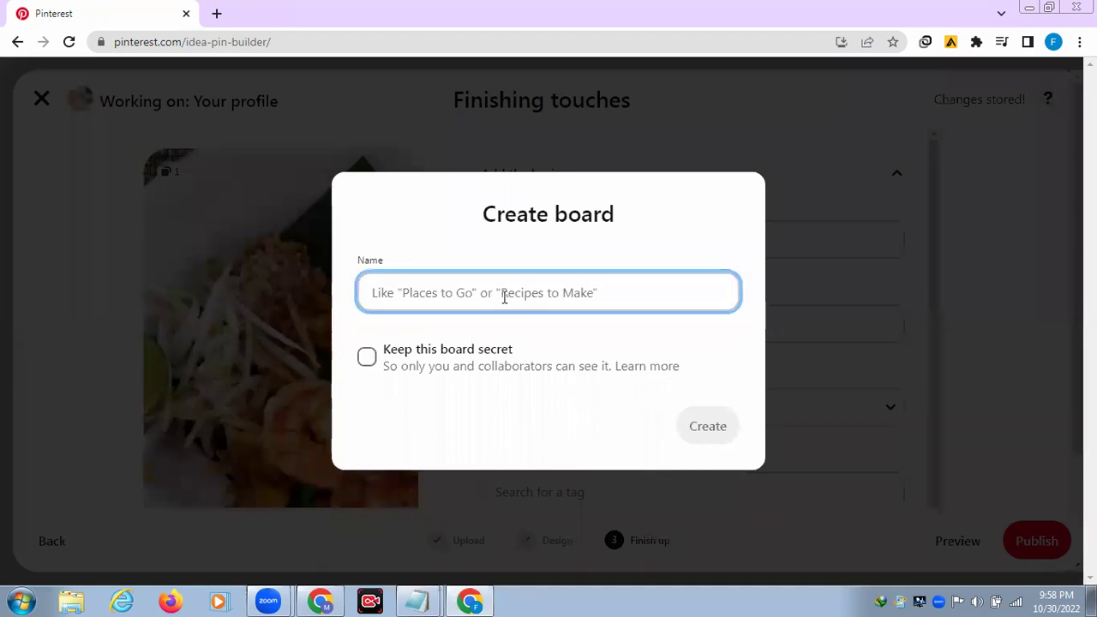
{"action": "type", "text": "Food Recipies"}
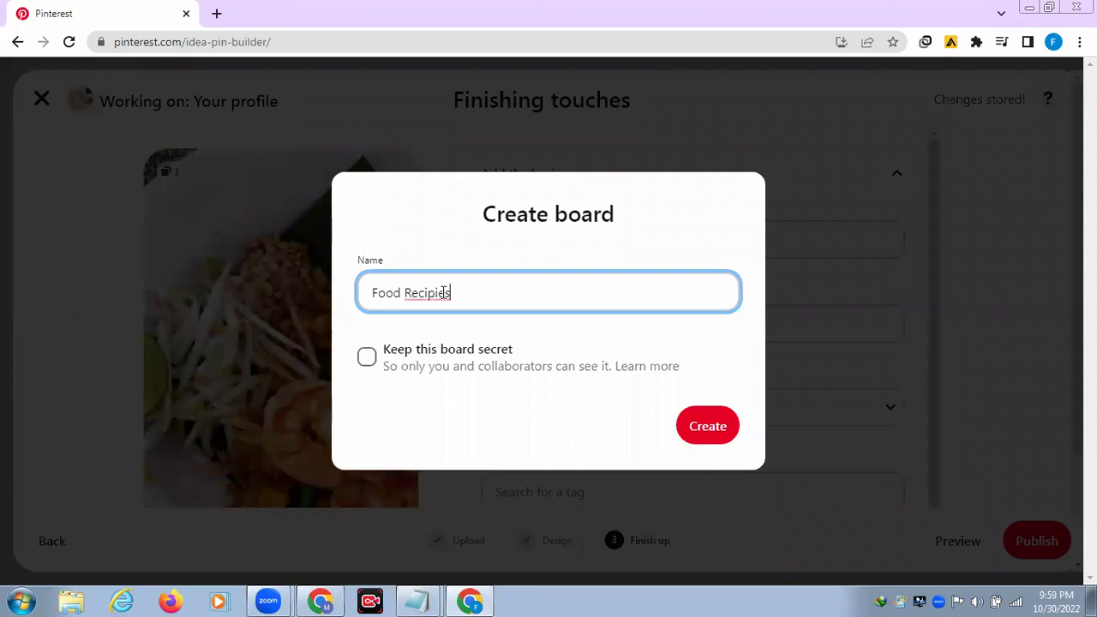
{"action": "right_click", "coordinate": [444, 293]}
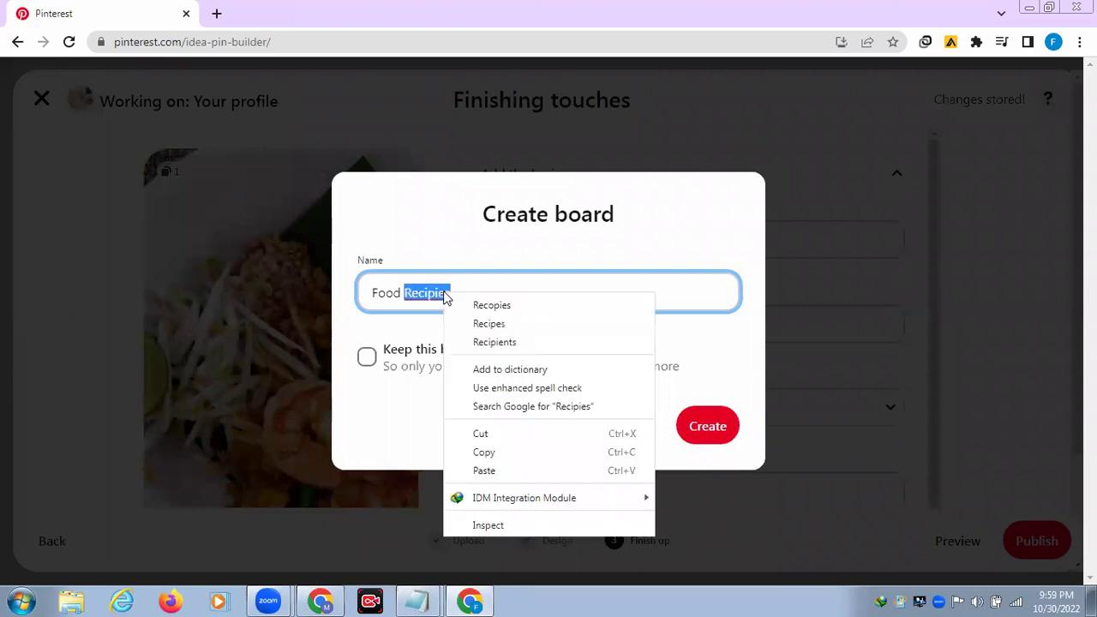
{"action": "left_click", "coordinate": [489, 324]}
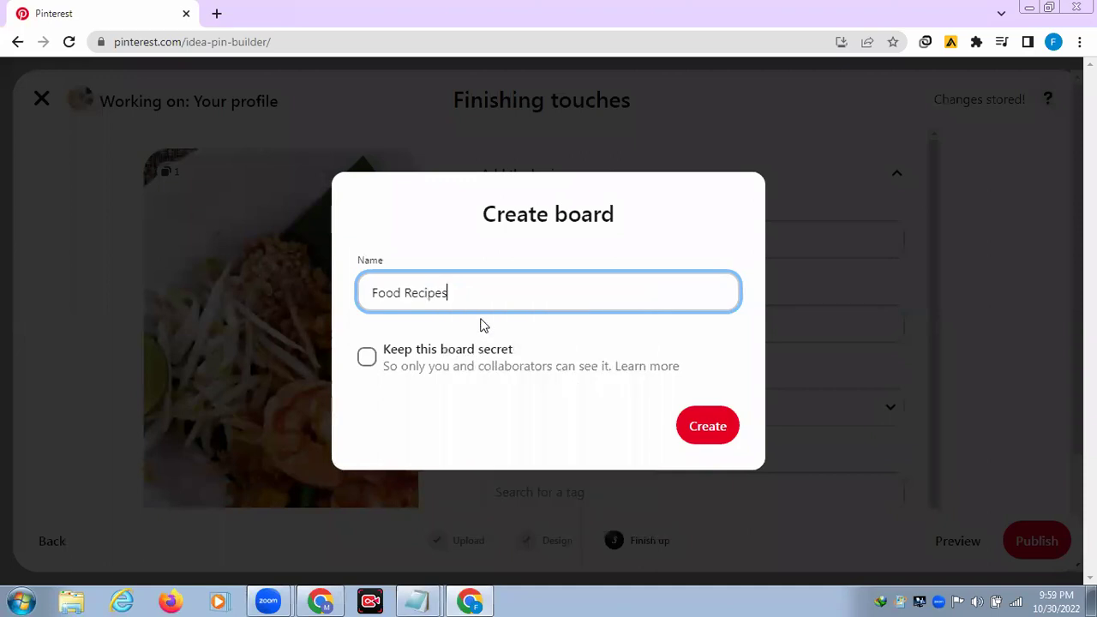
{"action": "left_click", "coordinate": [708, 431]}
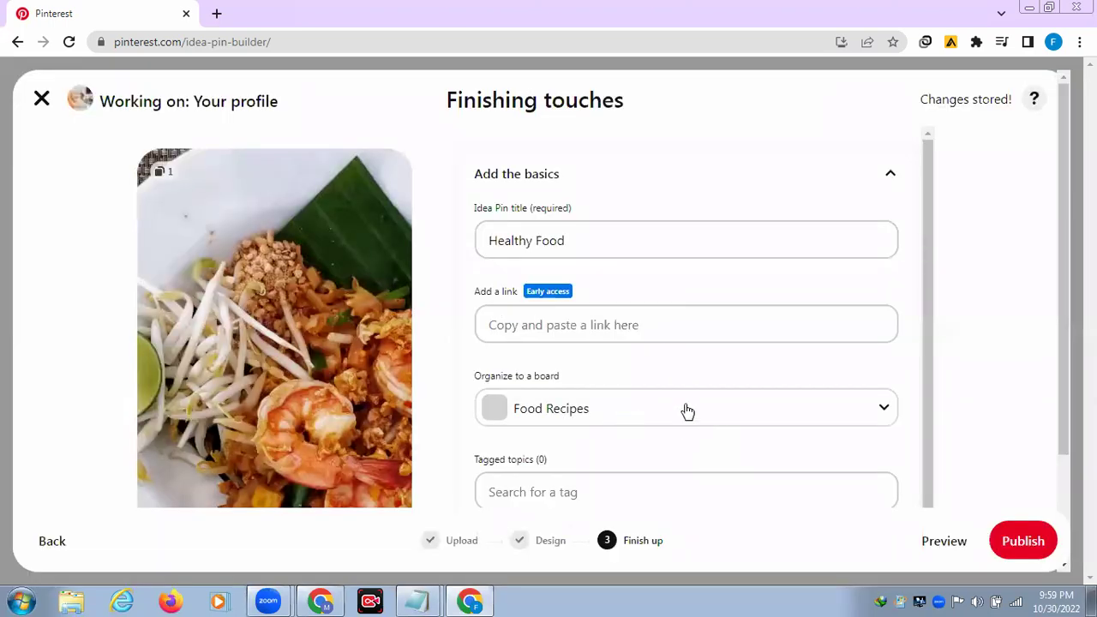
Step: Tag the pin with Food Photography and Food Art
{"action": "scroll", "coordinate": [929, 405], "scroll_direction": "down", "scroll_amount": 1}
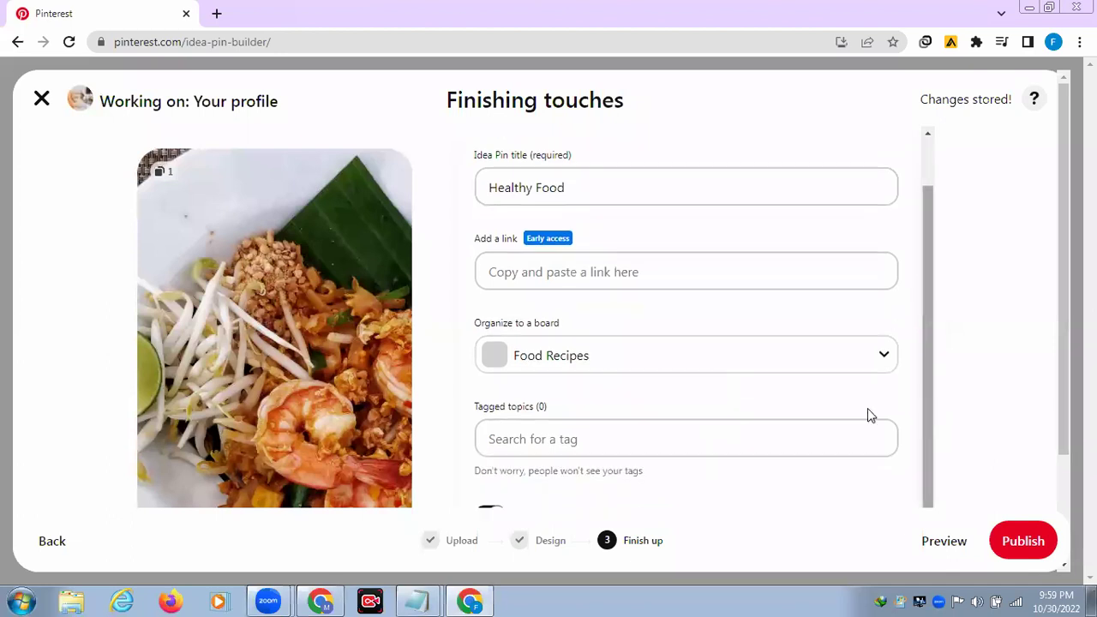
{"action": "left_click", "coordinate": [524, 441]}
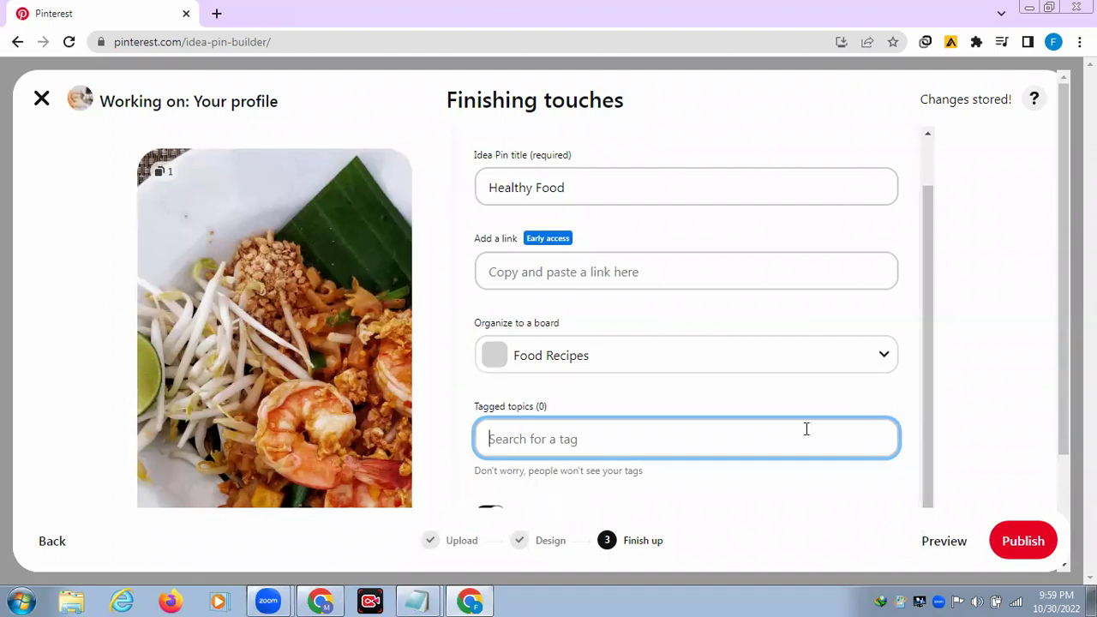
{"action": "type", "text": "Food"}
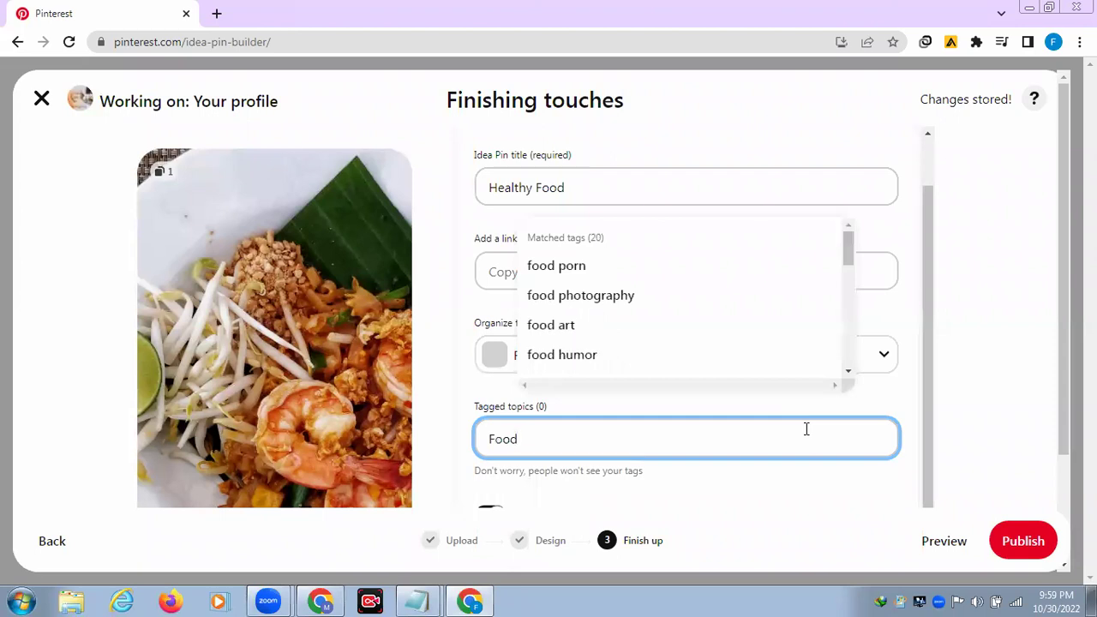
{"action": "left_click", "coordinate": [557, 302]}
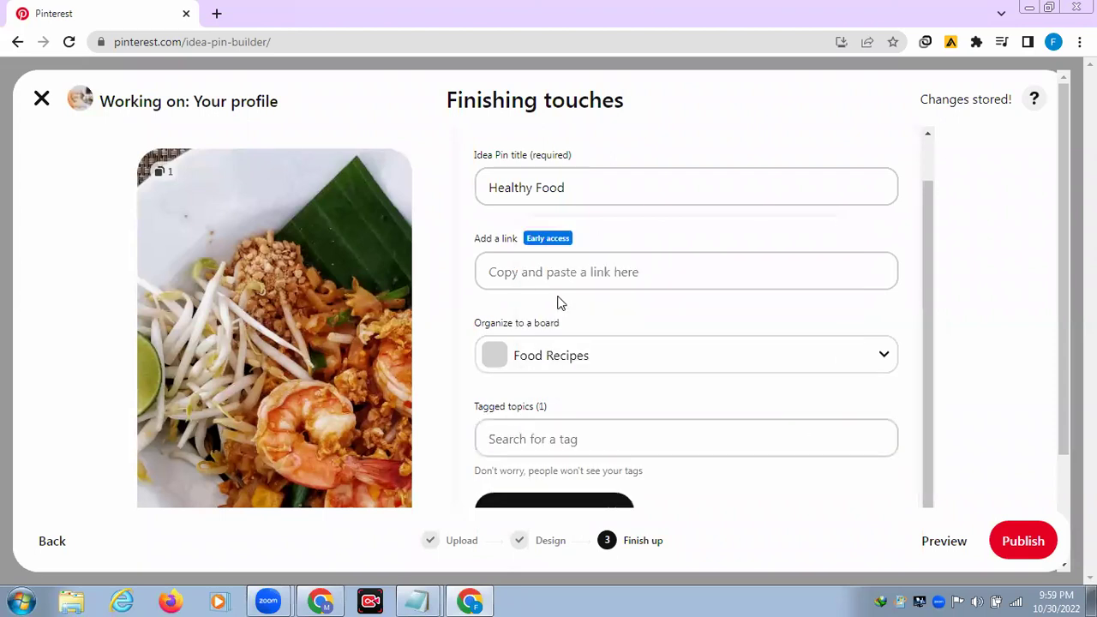
{"action": "left_click", "coordinate": [593, 437]}
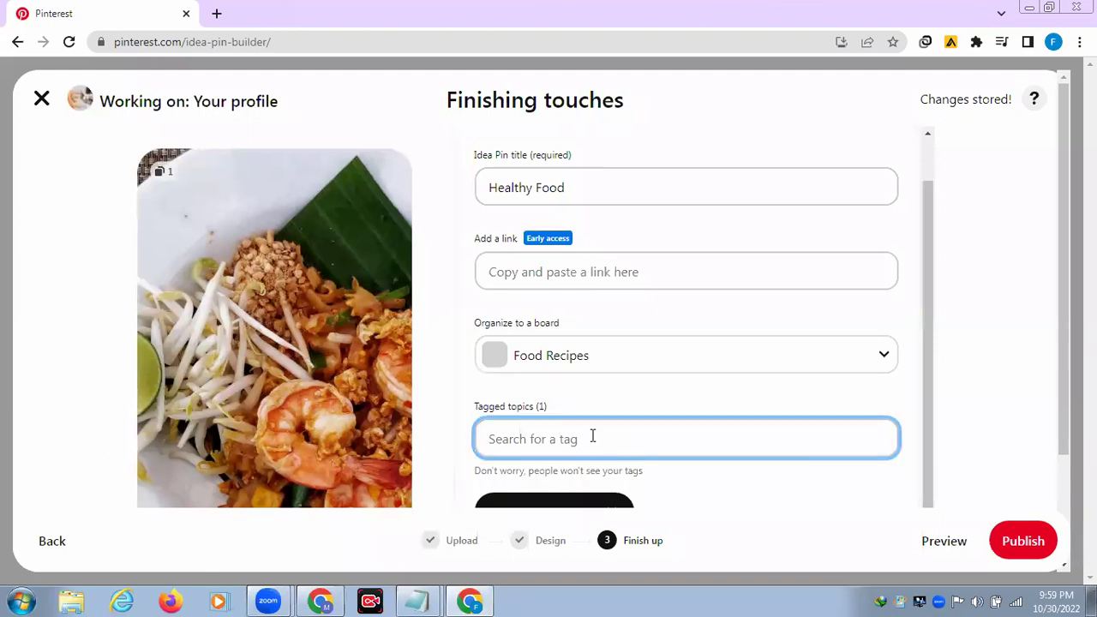
{"action": "type", "text": "Foo"}
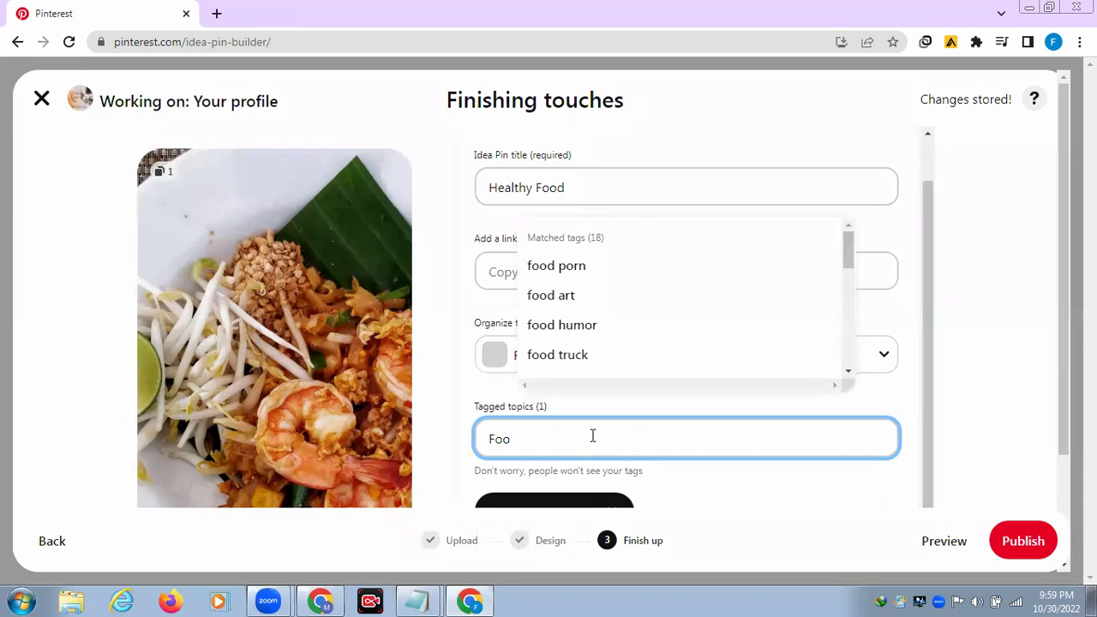
{"action": "left_click", "coordinate": [543, 296]}
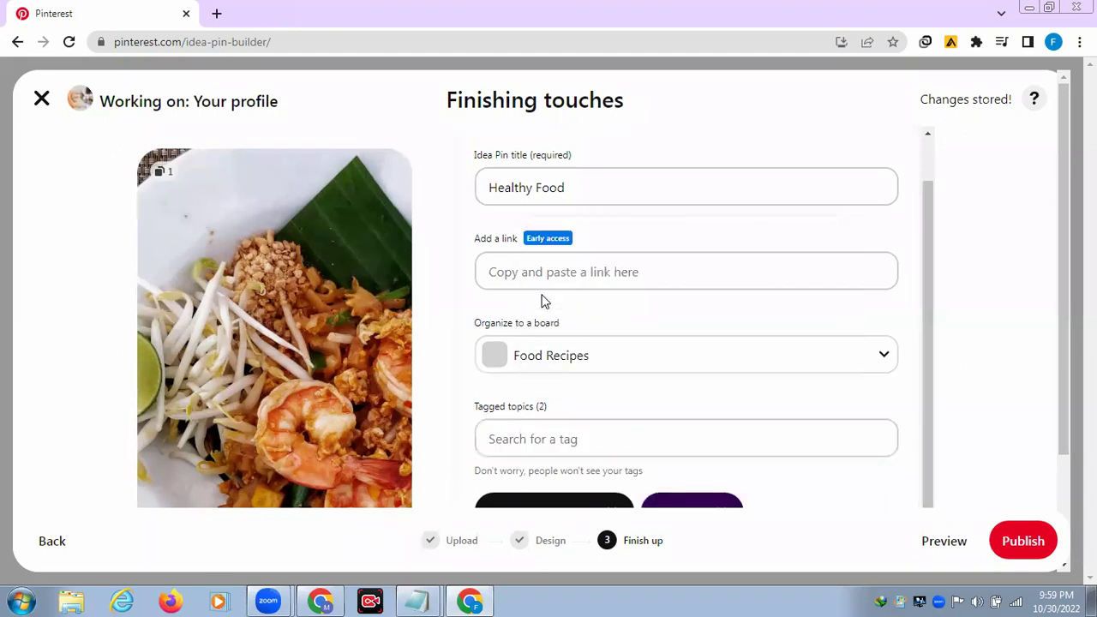
Step: Add the Healthy Recipes, Healthy Breakfast and Healthy Food tags
{"action": "left_click", "coordinate": [537, 440]}
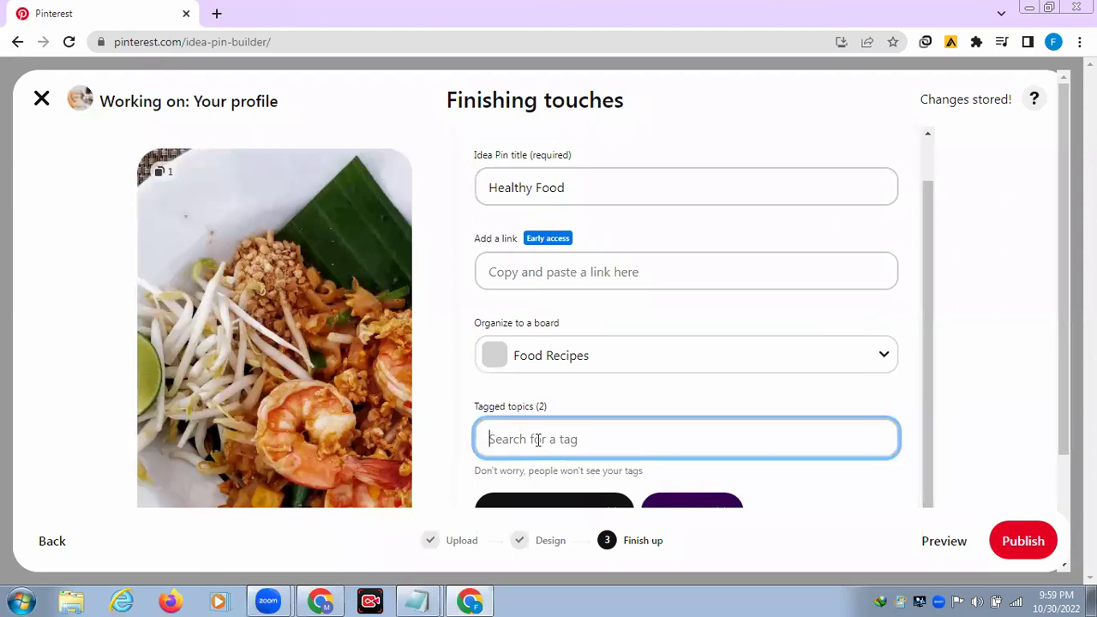
{"action": "type", "text": "Heal"}
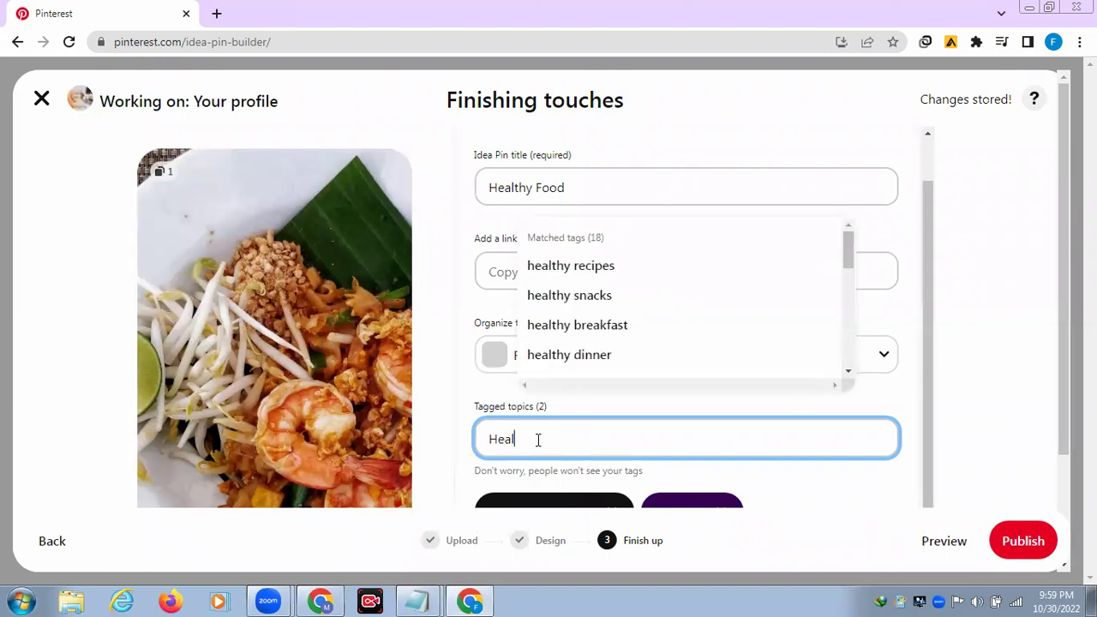
{"action": "left_click", "coordinate": [571, 267]}
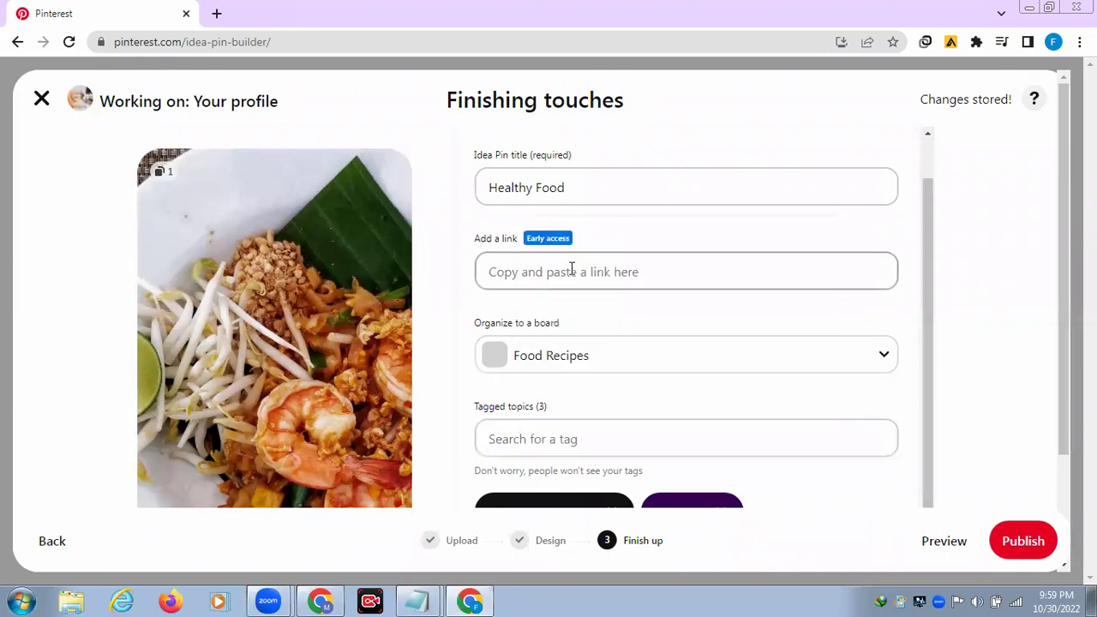
{"action": "left_click", "coordinate": [535, 439]}
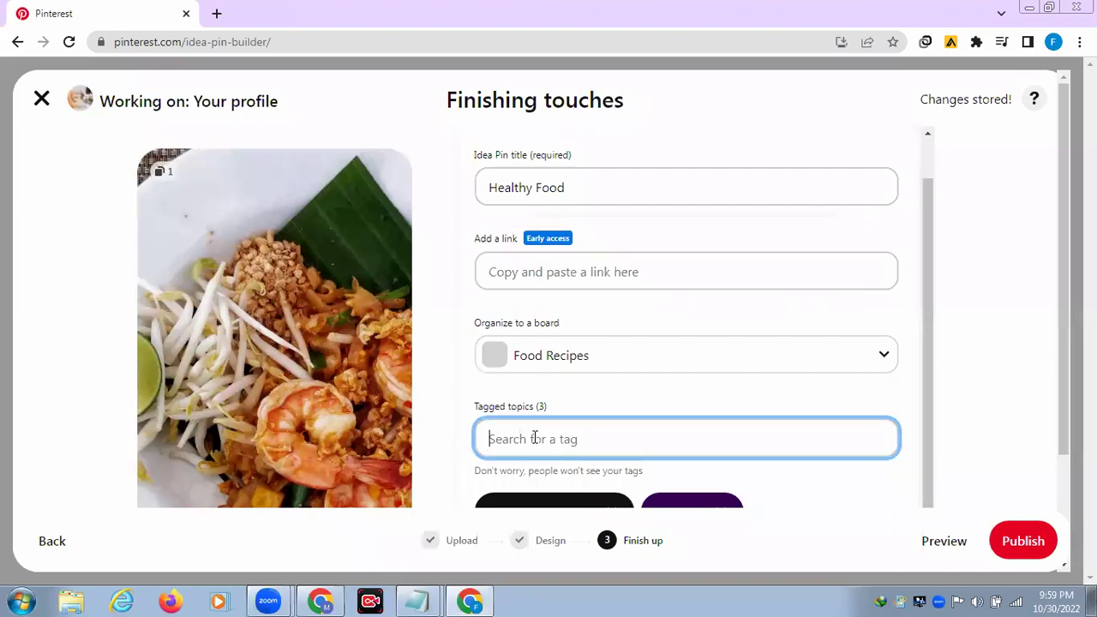
{"action": "type", "text": "Hea"}
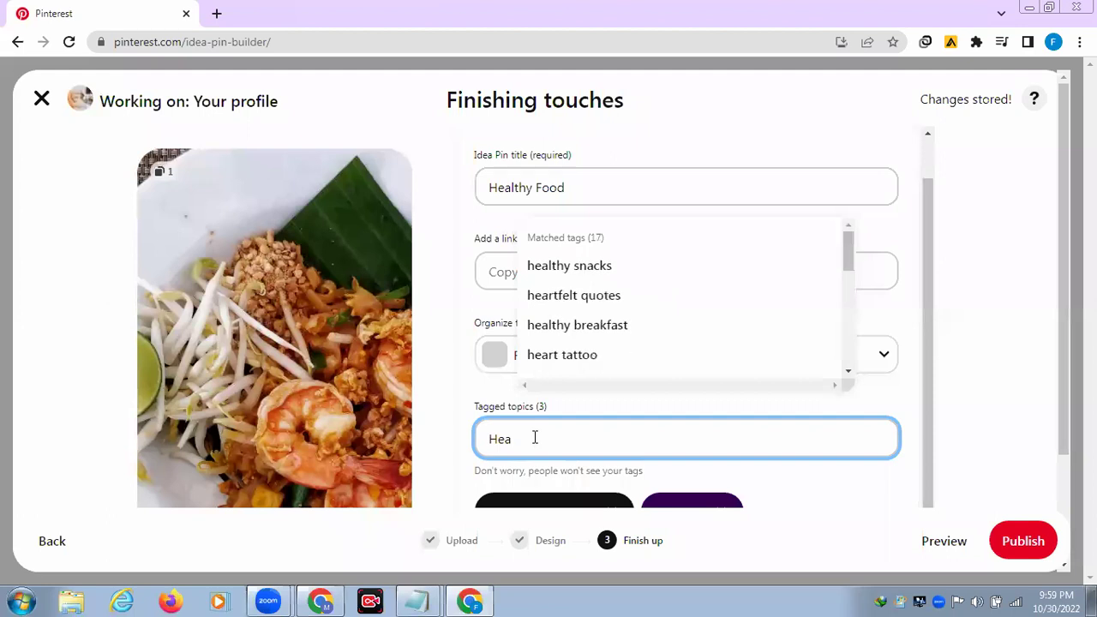
{"action": "left_click", "coordinate": [607, 326]}
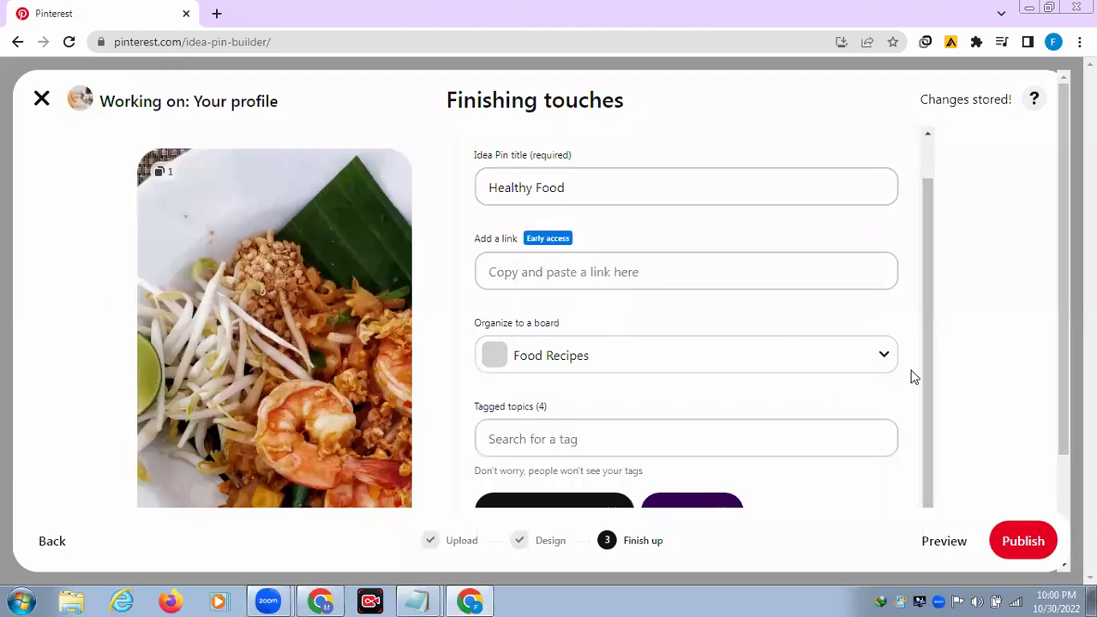
{"action": "left_click", "coordinate": [570, 439]}
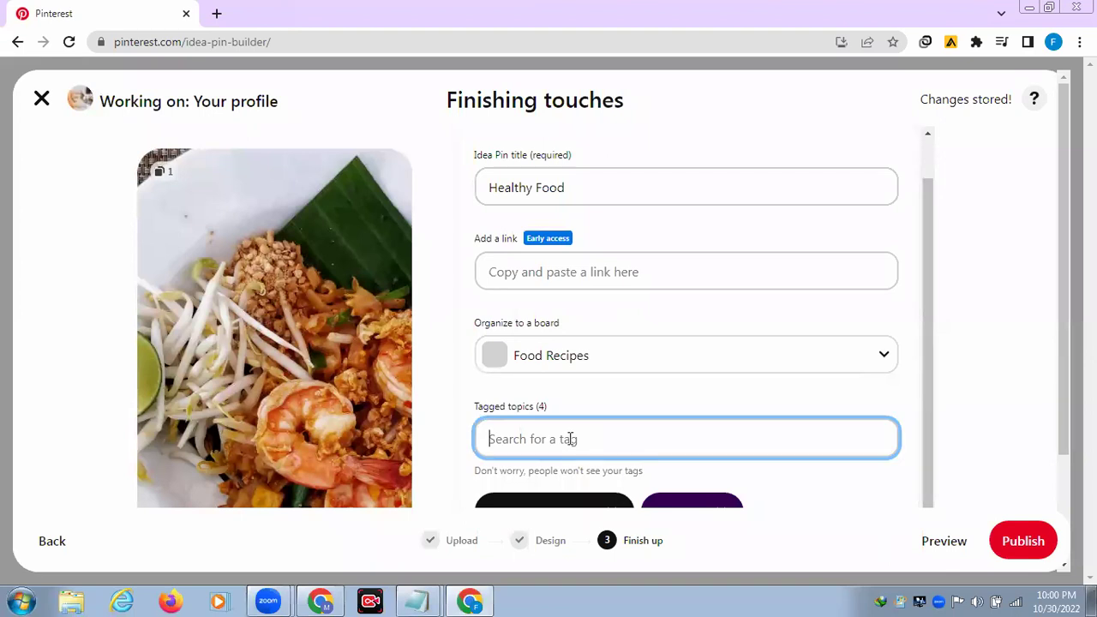
{"action": "type", "text": "Heal"}
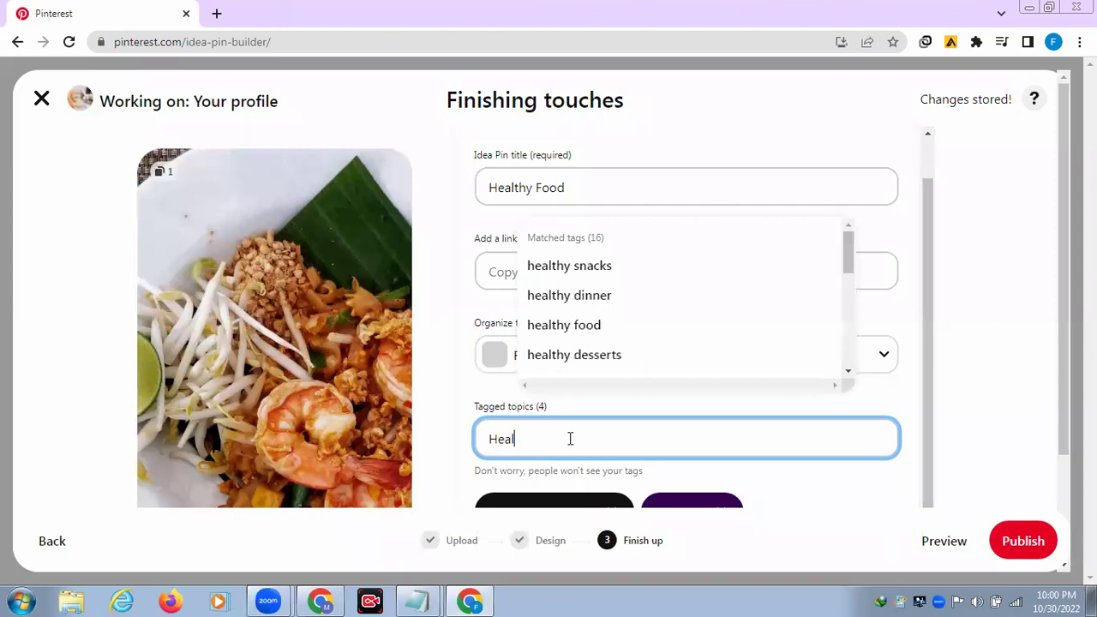
{"action": "left_click", "coordinate": [586, 328]}
{"action": "left_click_drag", "start_coordinate": [924, 336], "coordinate": [918, 487]}
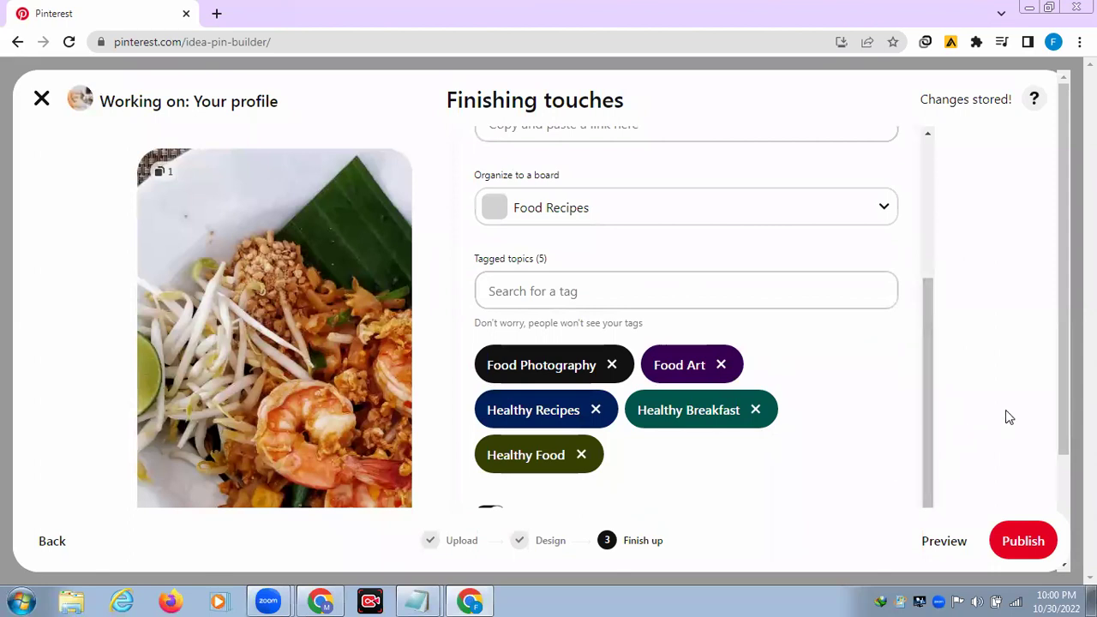
{"action": "scroll", "coordinate": [1061, 476], "scroll_direction": "down", "scroll_amount": 1}
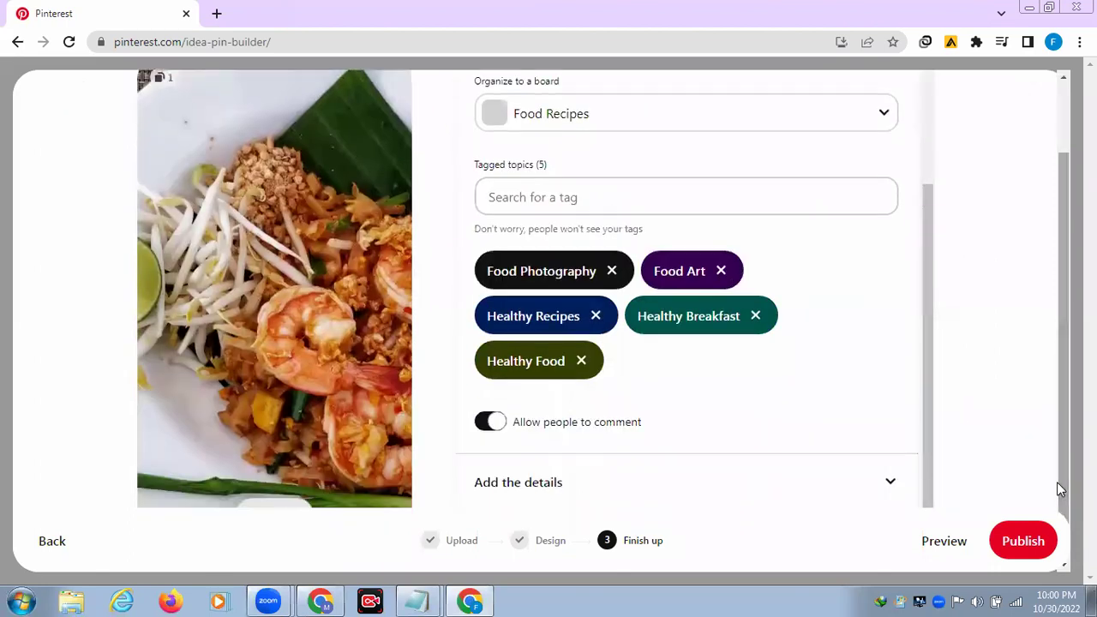
Step: Publish the Healthy Food Idea Pin and dismiss the video download overlay on its pin page
{"action": "left_click", "coordinate": [1025, 541]}
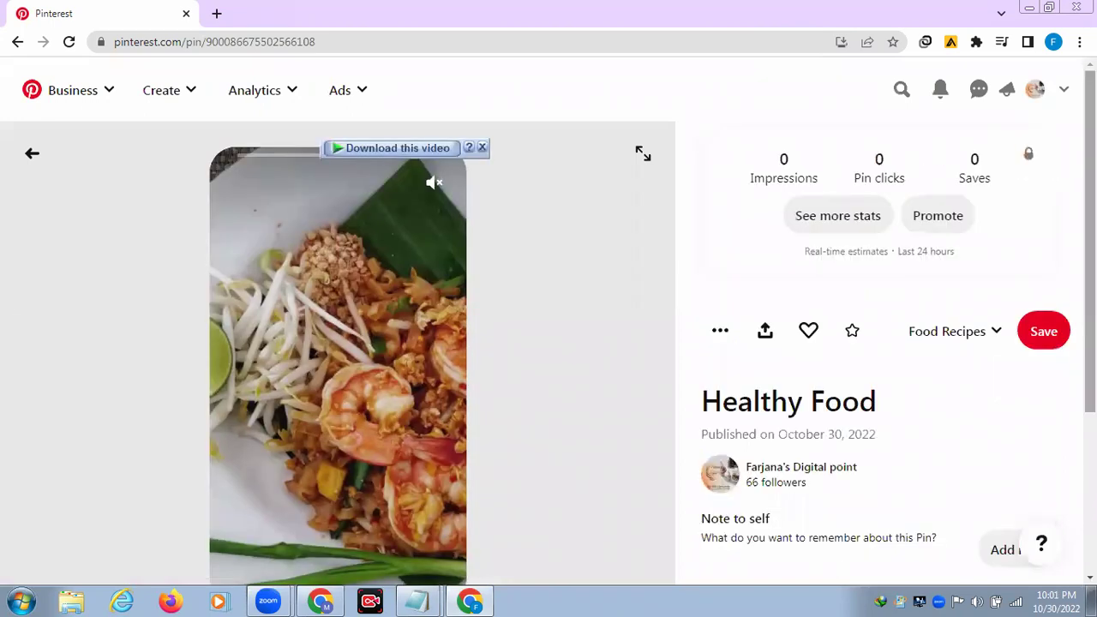
{"action": "scroll", "coordinate": [549, 343], "scroll_direction": "down", "scroll_amount": 1}
{"action": "scroll", "coordinate": [548, 343], "scroll_direction": "up", "scroll_amount": 1}
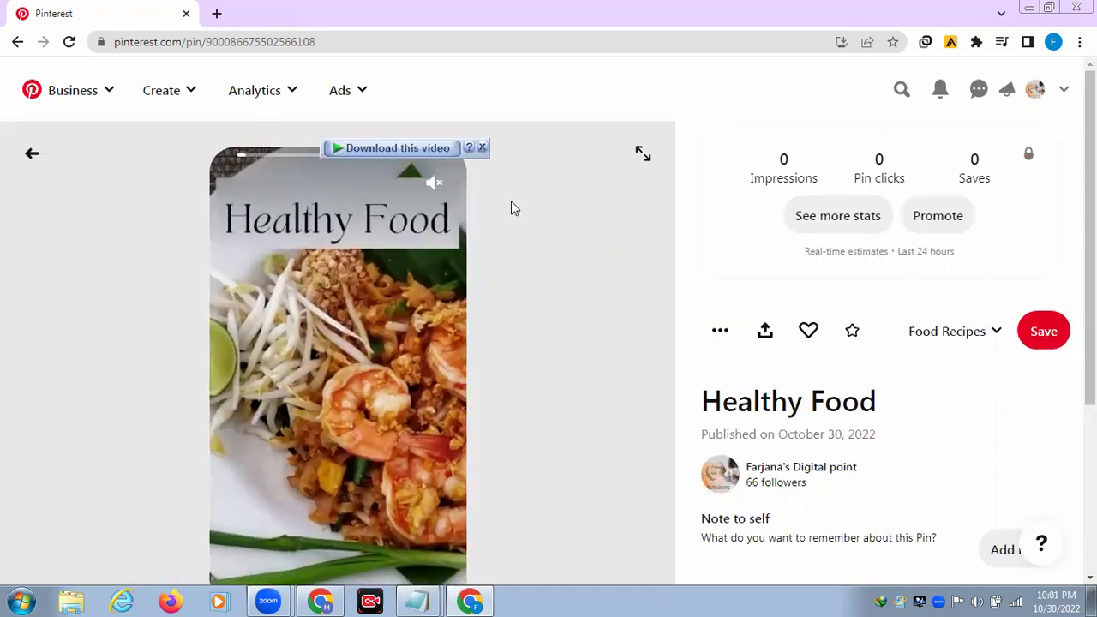
{"action": "left_click", "coordinate": [480, 147]}
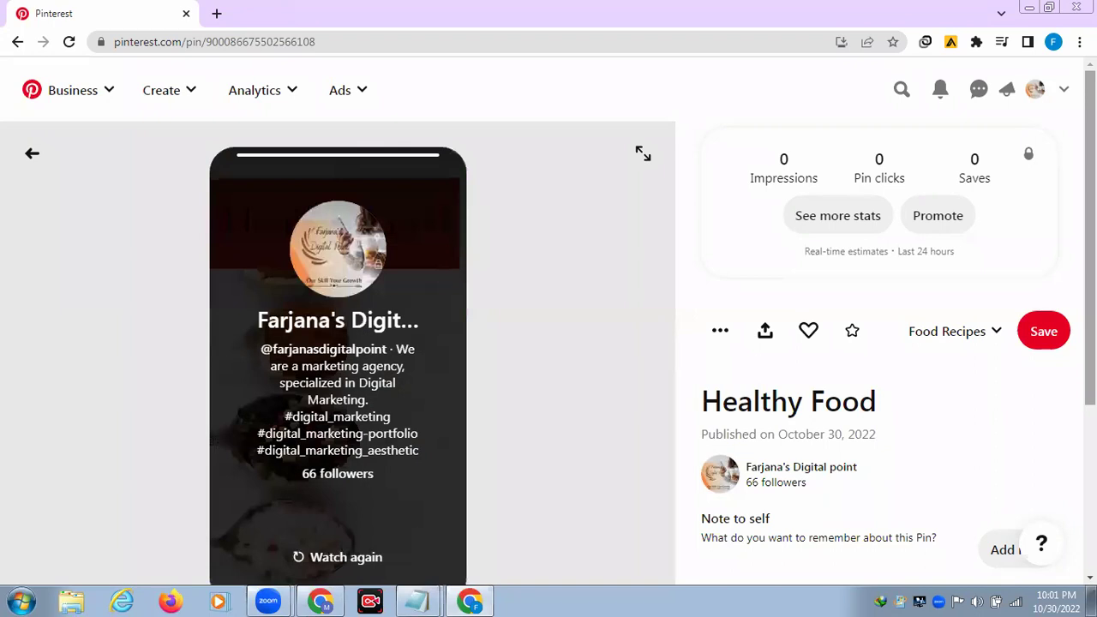
{"action": "scroll", "coordinate": [549, 343], "scroll_direction": "down", "scroll_amount": 3}
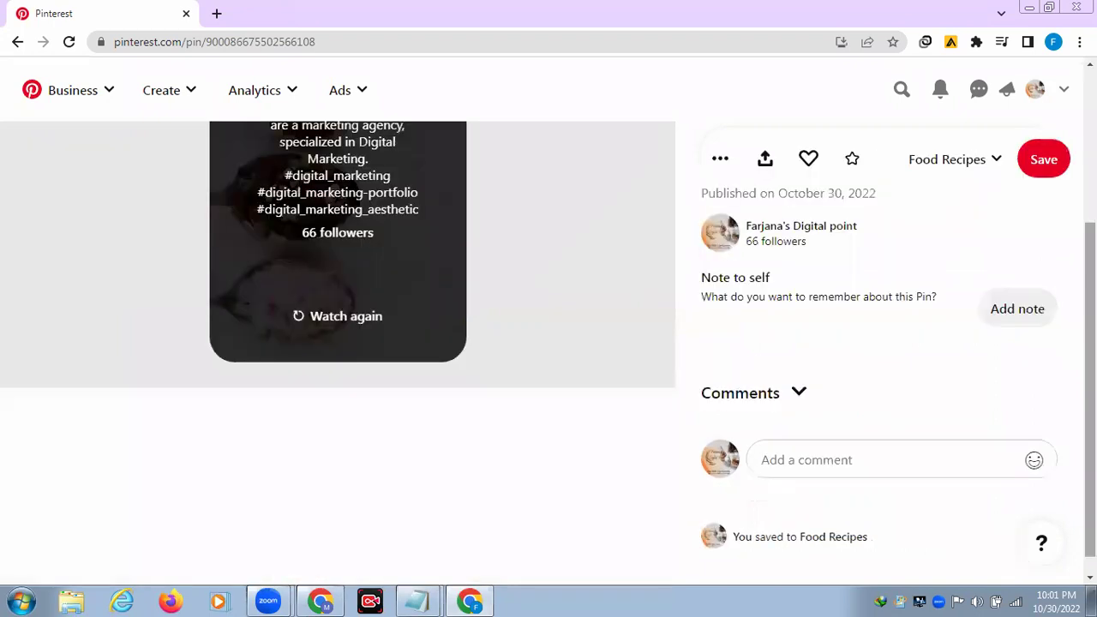
{"action": "scroll", "coordinate": [549, 343], "scroll_direction": "up", "scroll_amount": 2}
{"action": "scroll", "coordinate": [549, 343], "scroll_direction": "up", "scroll_amount": 1}
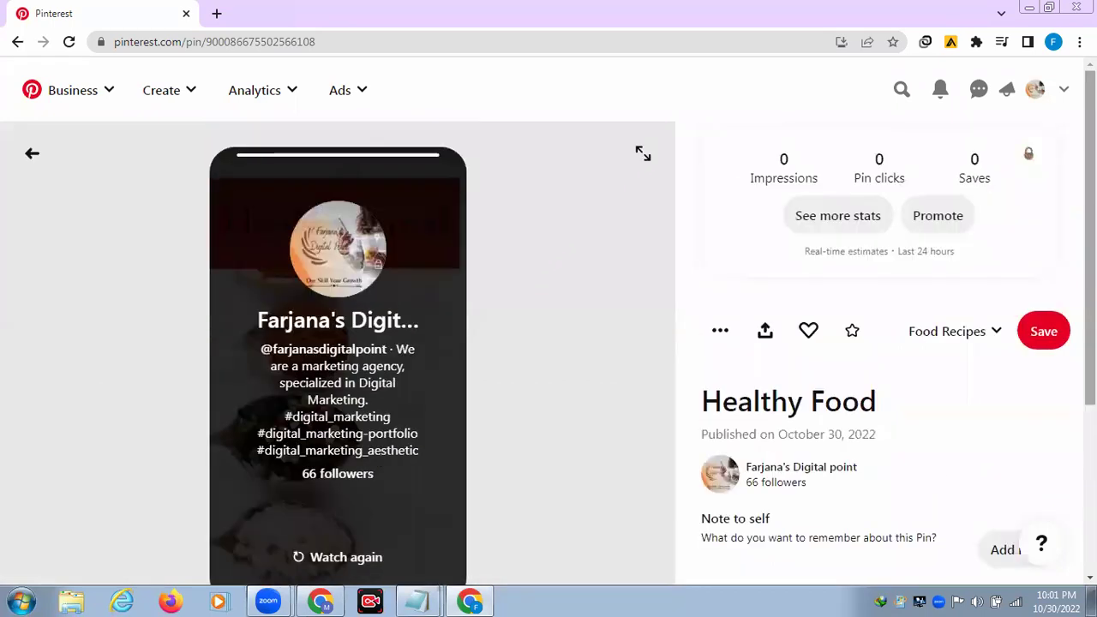
Step: Go to the business profile page and scroll to the Healthy Food pin under Created
{"action": "left_click", "coordinate": [1037, 92]}
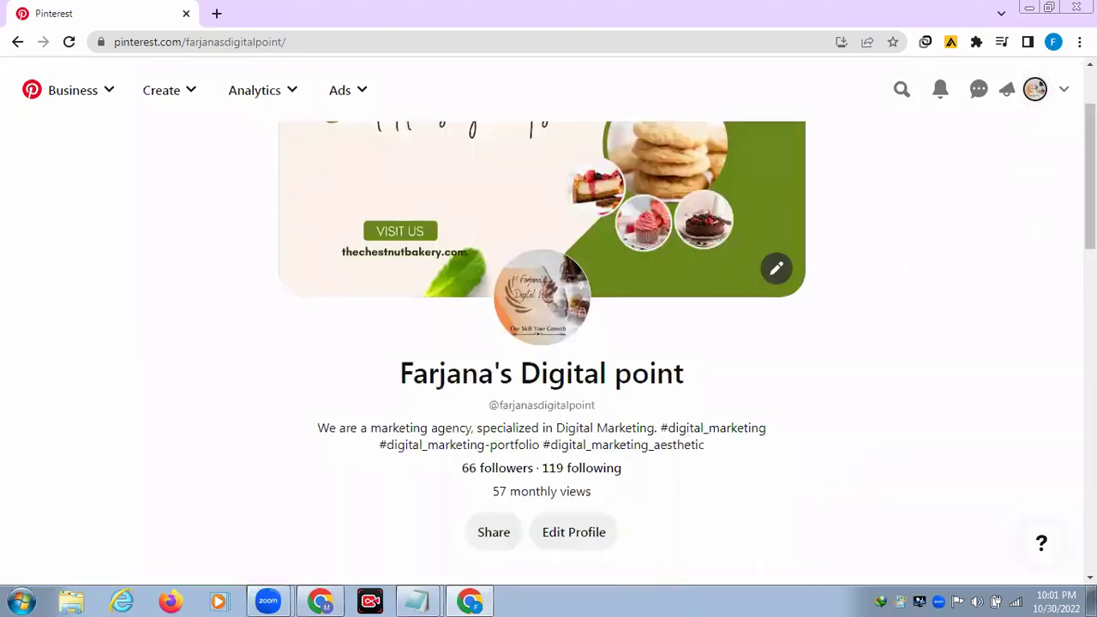
{"action": "scroll", "coordinate": [548, 343], "scroll_direction": "down", "scroll_amount": 5}
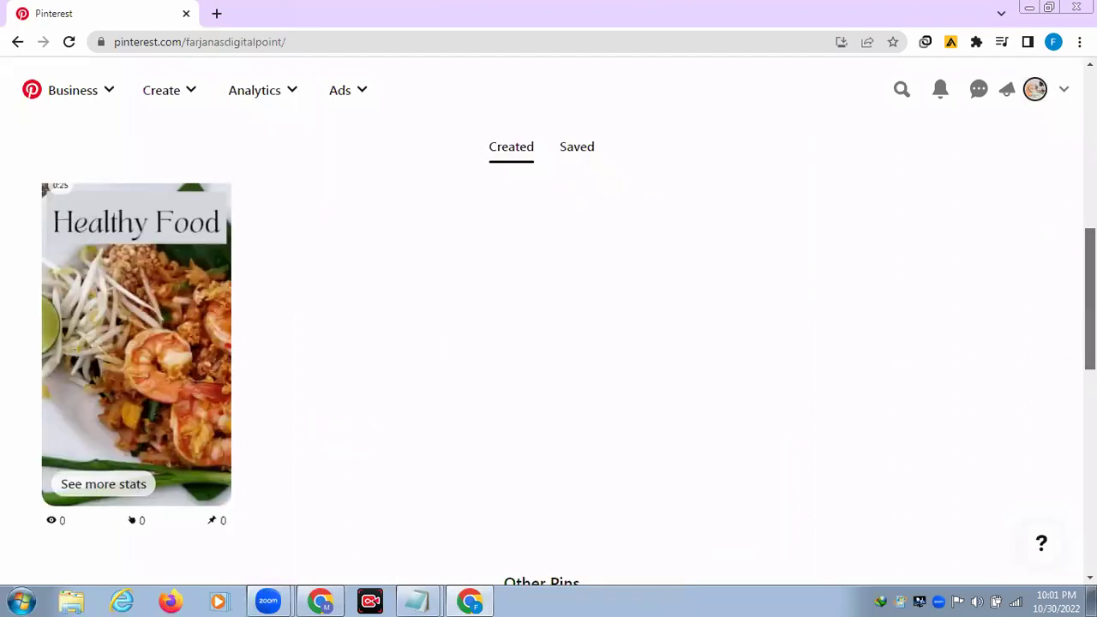